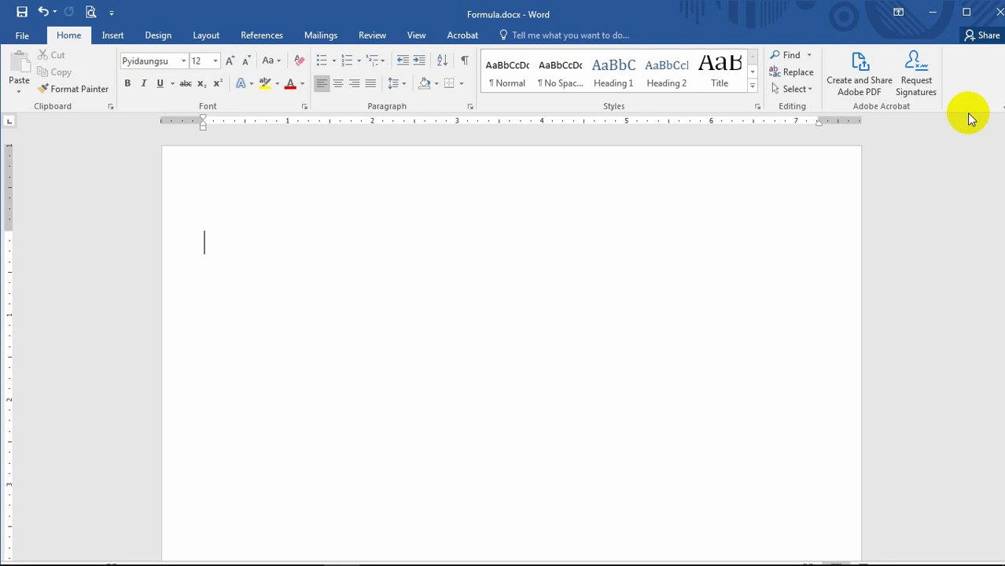
- Insert a table with four columns and six rows at the start of the document
{"action": "left_click", "coordinate": [112, 36]}
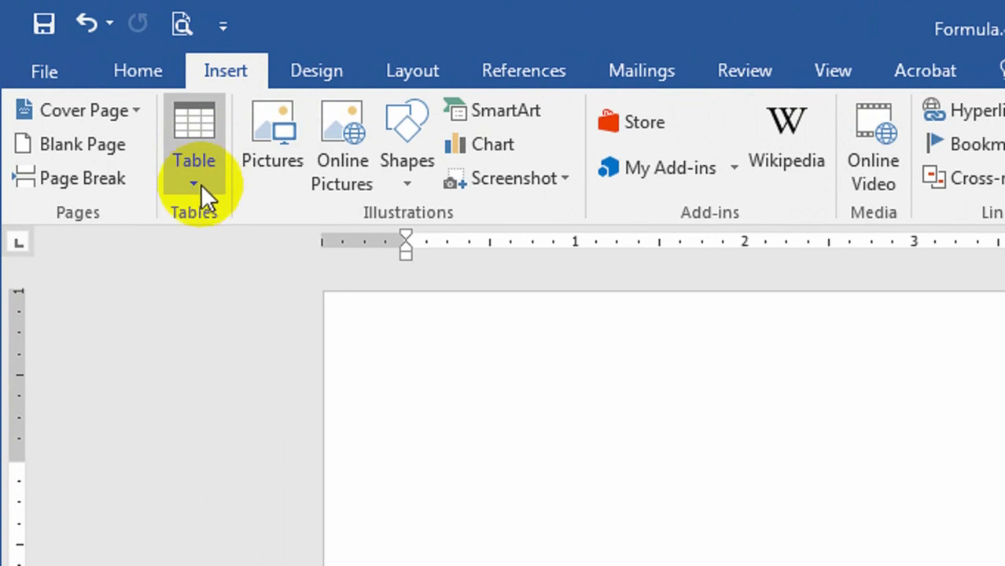
{"action": "left_click", "coordinate": [190, 177]}
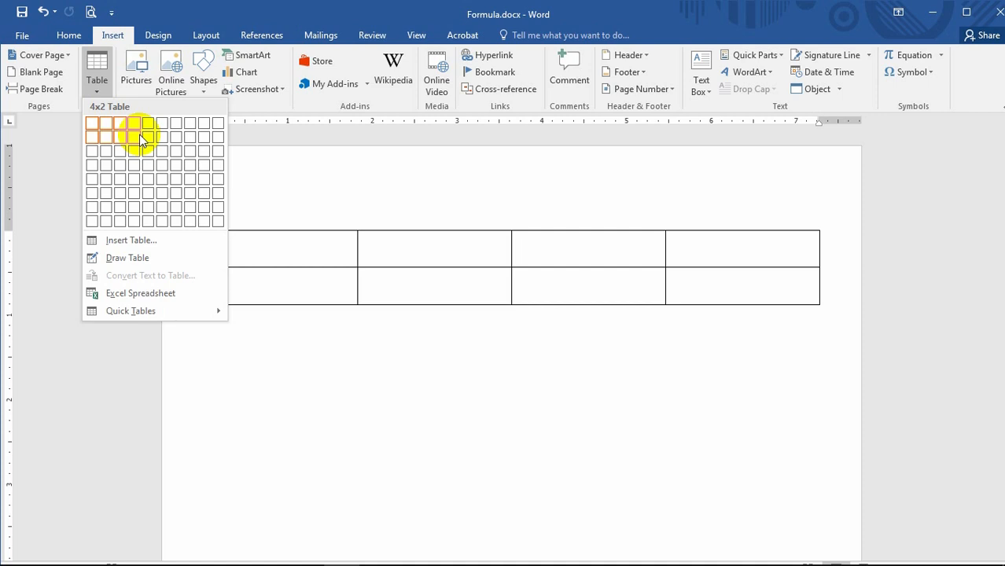
{"action": "left_click", "coordinate": [133, 194]}
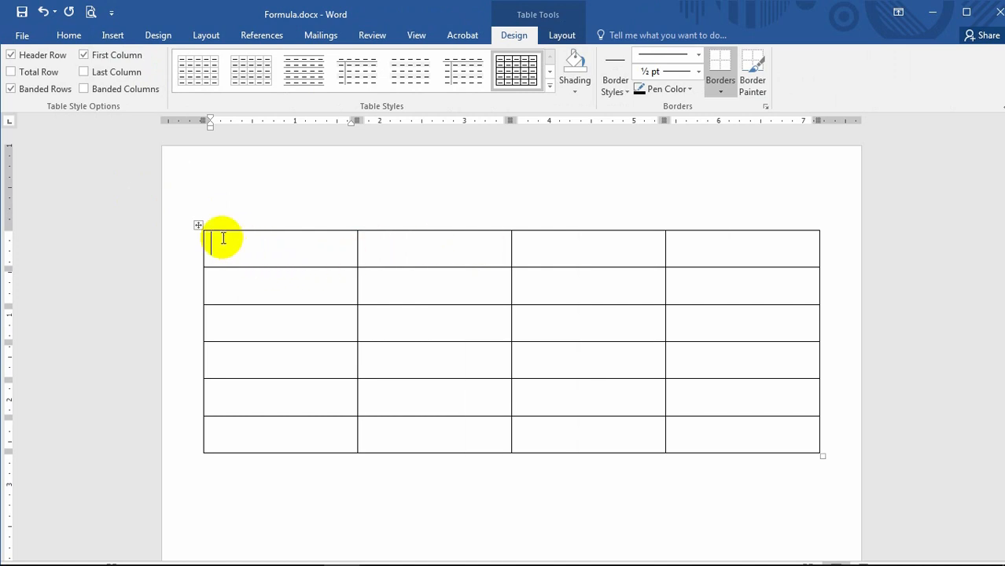
- Set all table cells to a width of 1" and a height of 0.5"
{"action": "left_click_drag", "start_coordinate": [343, 271], "coordinate": [722, 417]}
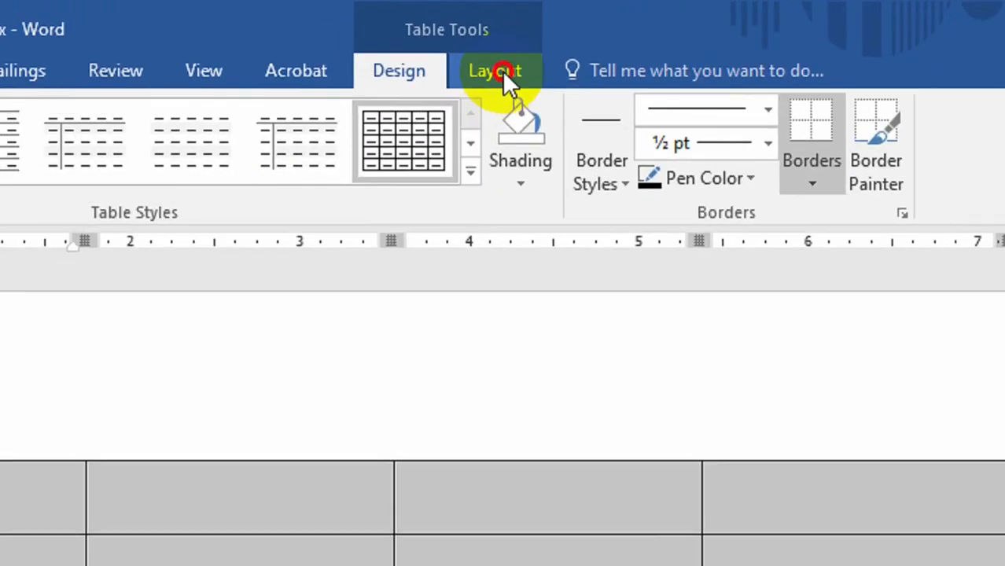
{"action": "left_click", "coordinate": [560, 38]}
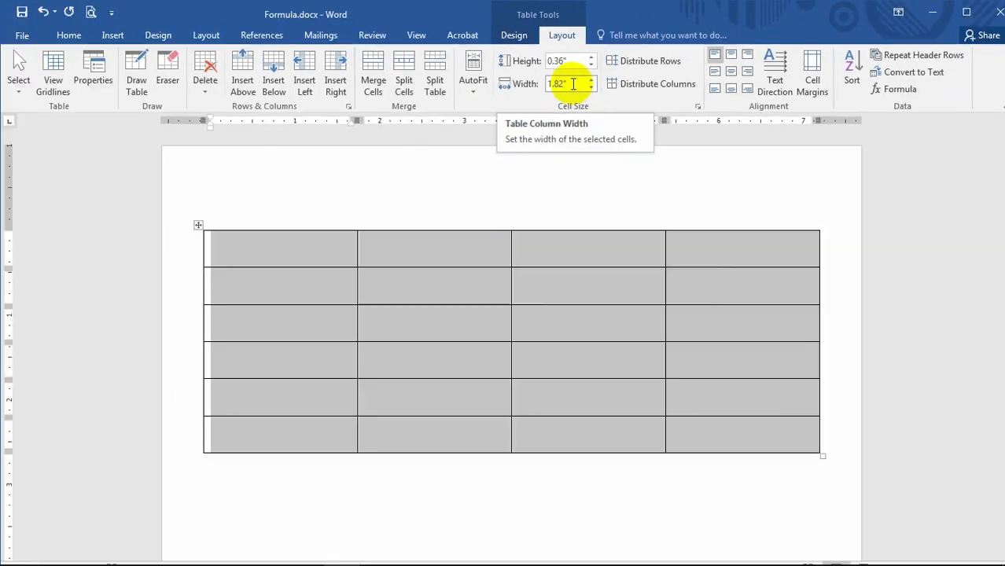
{"action": "left_click", "coordinate": [574, 85]}
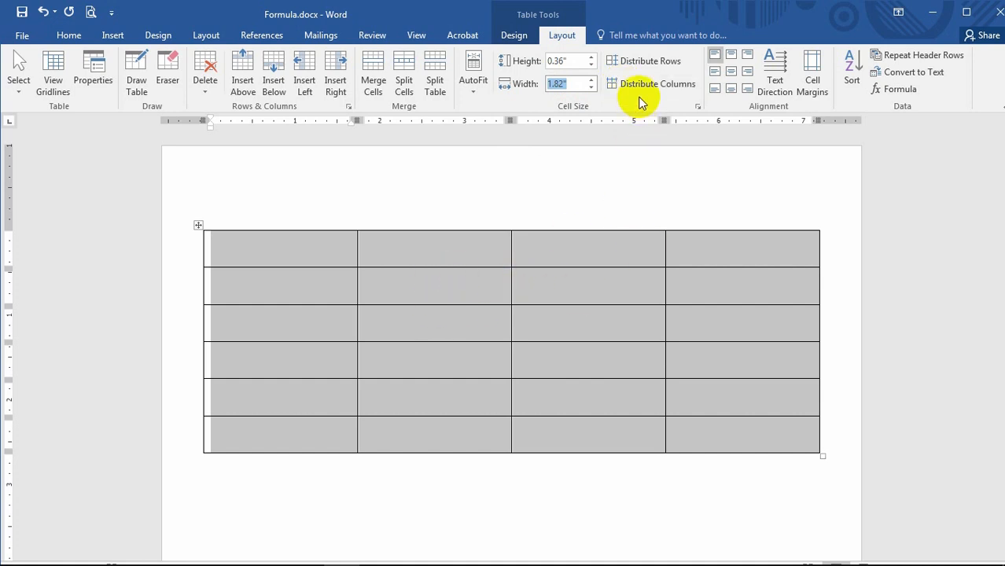
{"action": "type", "text": "1"}
{"action": "left_click", "coordinate": [560, 62]}
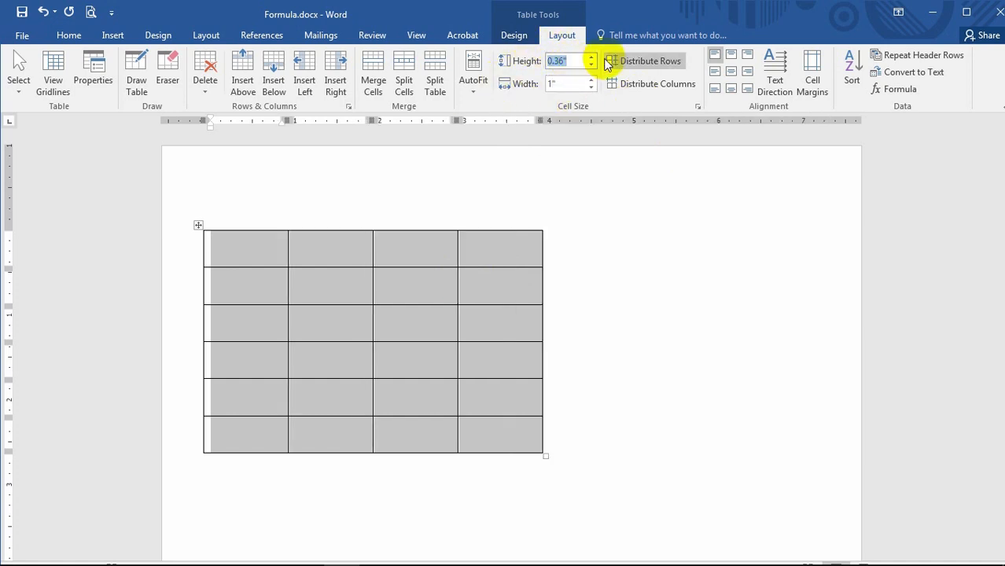
{"action": "type", "text": "0.5"}
{"action": "key", "text": "Return"}
{"action": "left_click", "coordinate": [305, 428]}
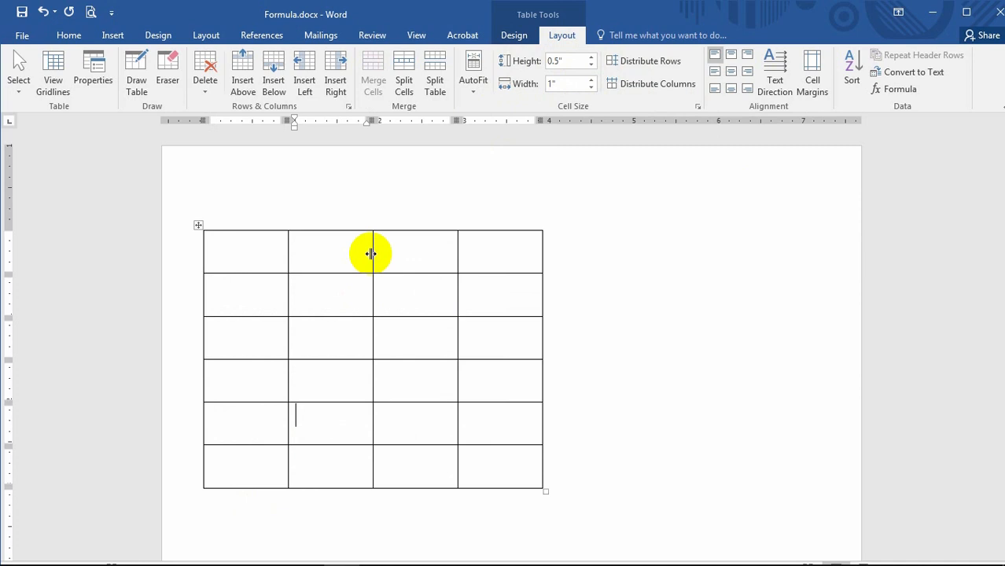
- Enter 23 and 58 in the second and third columns of the table's first row
{"action": "left_click", "coordinate": [321, 250]}
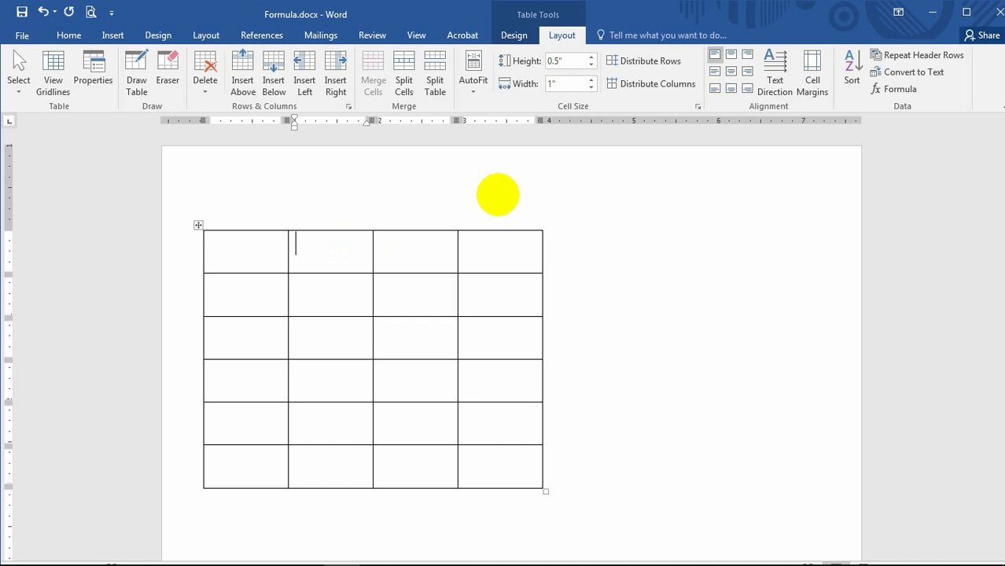
{"action": "type", "text": "235"}
{"action": "key", "text": "Tab"}
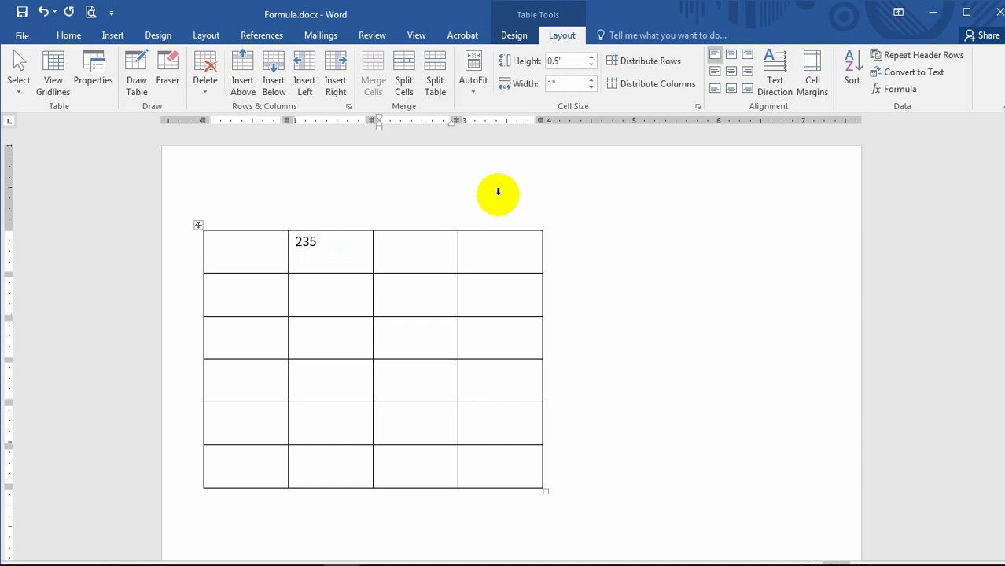
{"action": "left_click", "coordinate": [343, 247]}
{"action": "key", "text": "BackSpace"}
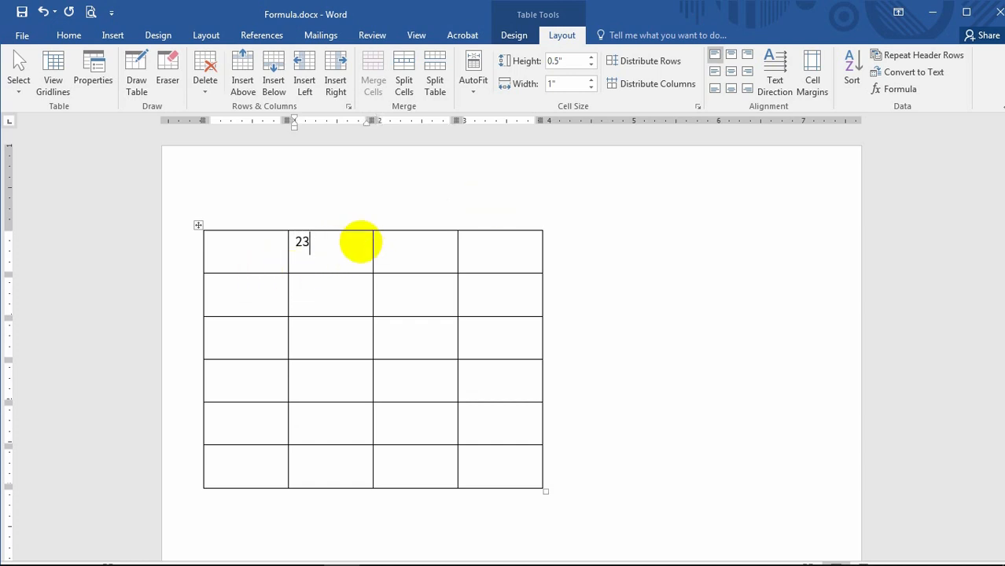
{"action": "key", "text": "Tab"}
{"action": "type", "text": "58"}
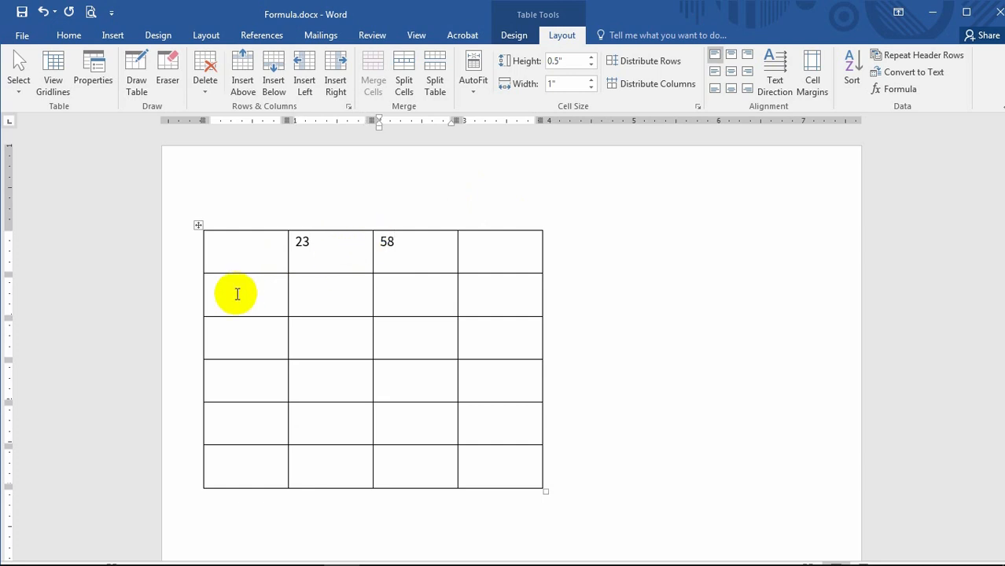
- Fill the second and third columns with 56 and 58 in row two, and 78 and 35 in row three
{"action": "left_click", "coordinate": [307, 287]}
{"action": "type", "text": "56"}
{"action": "key", "text": "Tab"}
{"action": "type", "text": "58"}
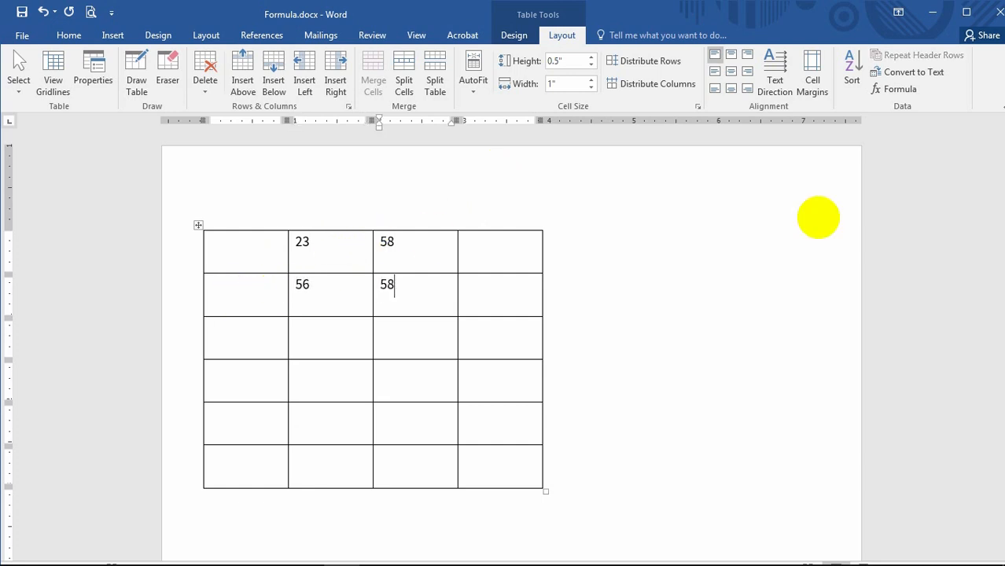
{"action": "left_click", "coordinate": [341, 343]}
{"action": "type", "text": "78"}
{"action": "key", "text": "Tab"}
{"action": "type", "text": "35"}
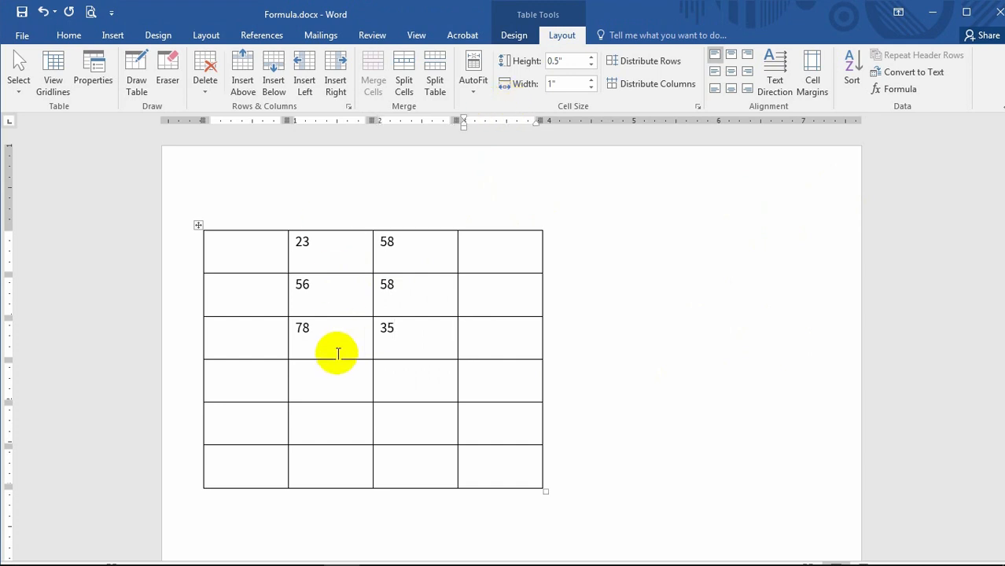
- Fill the second and third columns with 86 and 93 in row four, and 56 and 35 in row five
{"action": "left_click", "coordinate": [338, 358]}
{"action": "type", "text": "86"}
{"action": "key", "text": "Tab"}
{"action": "type", "text": "93"}
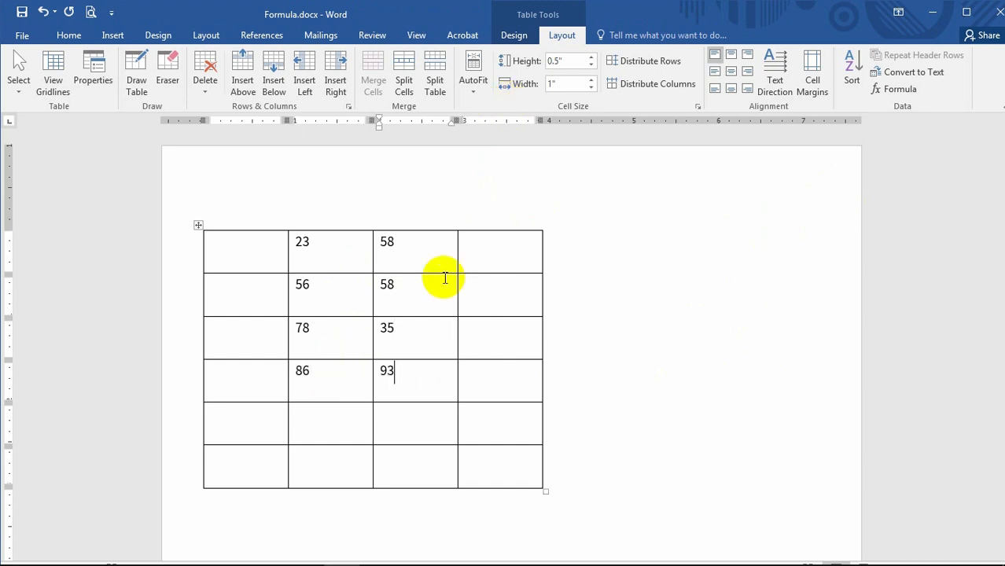
{"action": "left_click", "coordinate": [306, 431]}
{"action": "type", "text": "56"}
{"action": "key", "text": "Tab"}
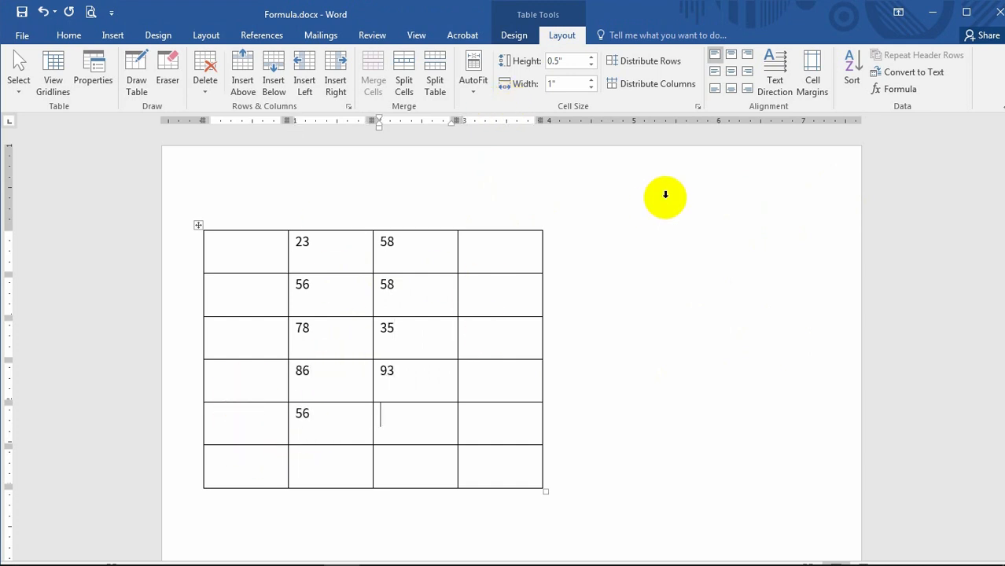
{"action": "type", "text": "35"}
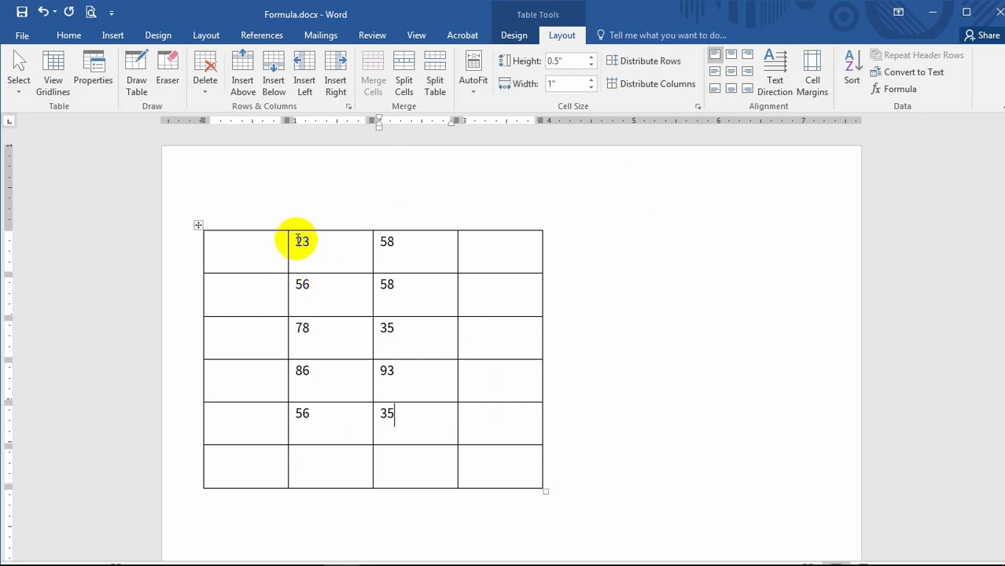
- Center the contents of all table cells both ways and move the table to the horizontal middle of the page
{"action": "left_click_drag", "start_coordinate": [299, 241], "coordinate": [447, 422]}
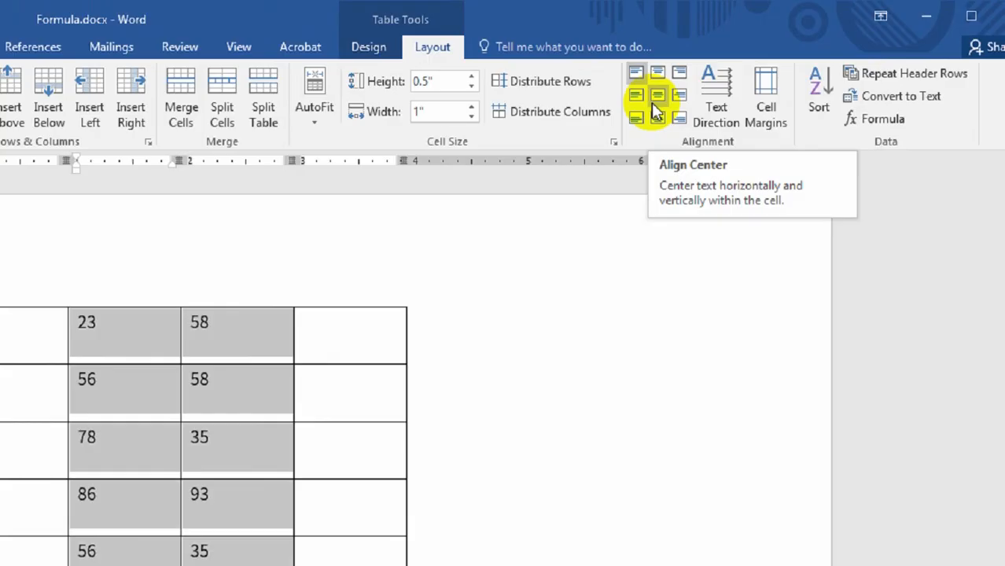
{"action": "left_click", "coordinate": [729, 76]}
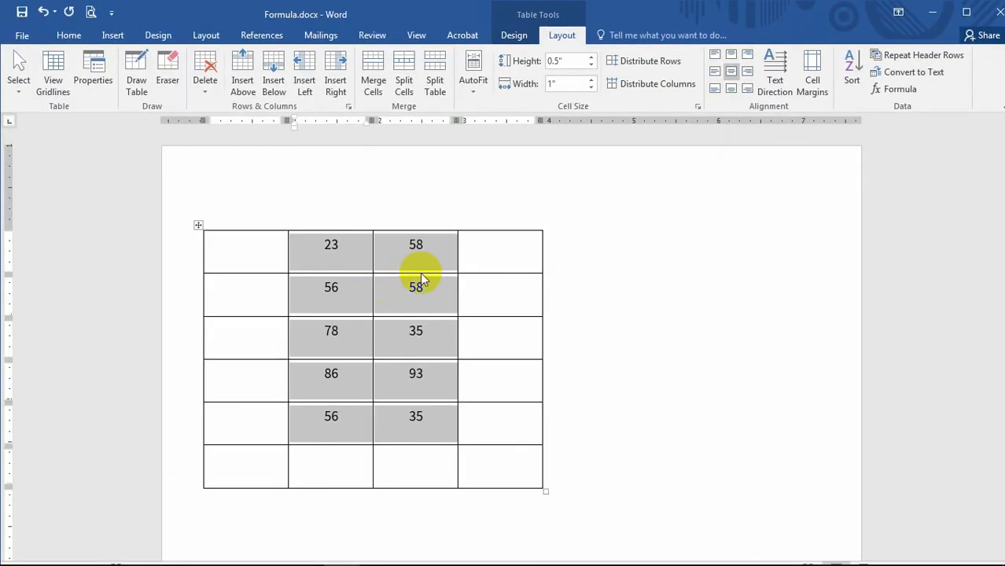
{"action": "left_click", "coordinate": [302, 255]}
{"action": "left_click_drag", "start_coordinate": [240, 231], "coordinate": [513, 466]}
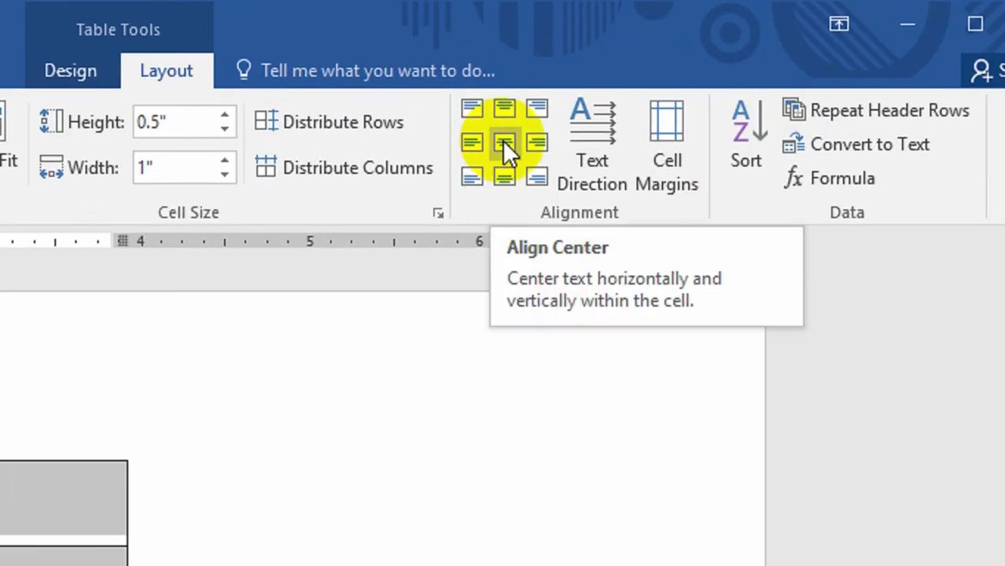
{"action": "left_click", "coordinate": [732, 73]}
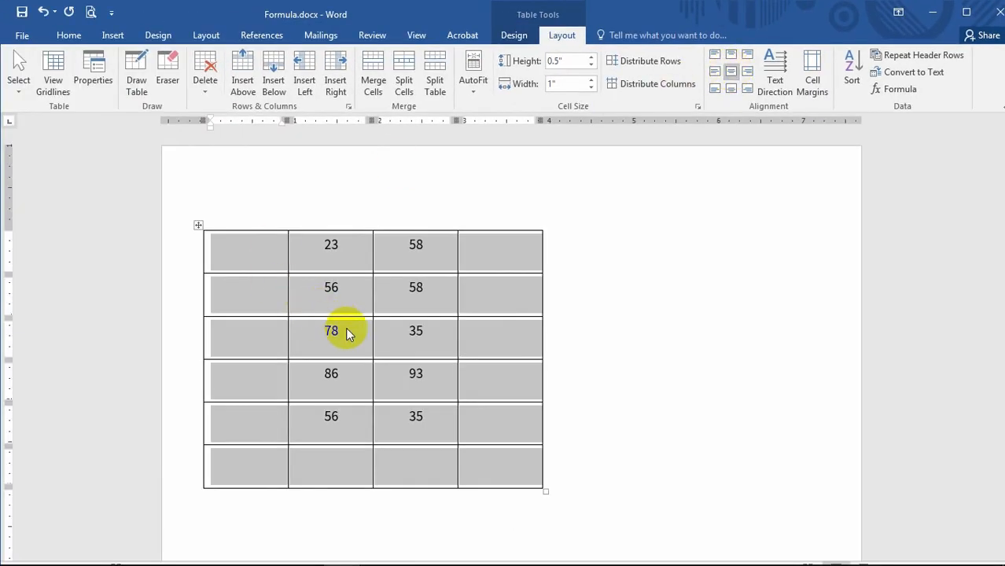
{"action": "left_click", "coordinate": [398, 244]}
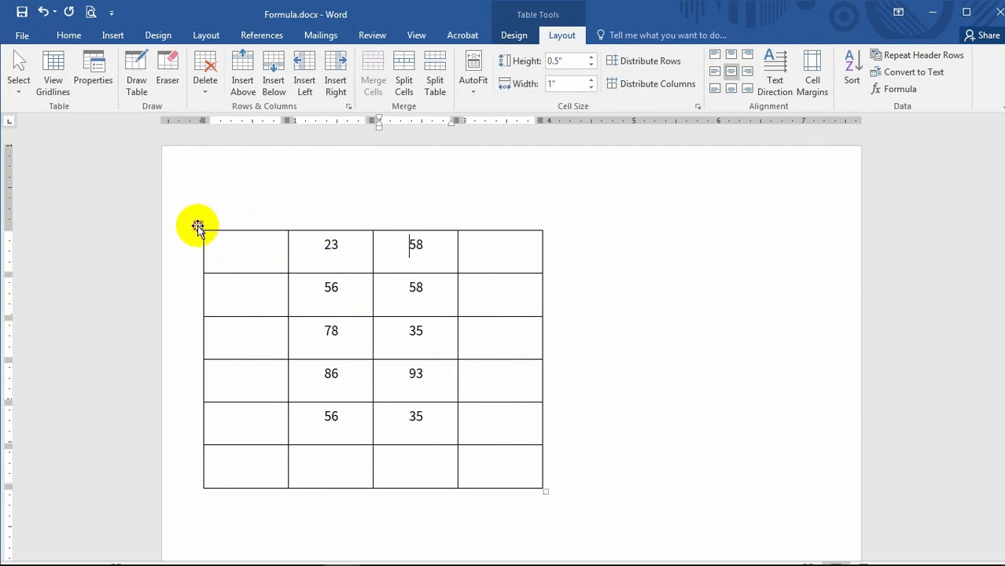
{"action": "mouse_move", "coordinate": [197, 224]}
{"action": "left_mouse_down"}
{"action": "mouse_move", "coordinate": [321, 226]}
{"action": "mouse_move", "coordinate": [321, 218]}
{"action": "mouse_move", "coordinate": [350, 227]}
{"action": "mouse_move", "coordinate": [357, 217]}
{"action": "mouse_move", "coordinate": [337, 226]}
{"action": "mouse_move", "coordinate": [354, 228]}
{"action": "left_mouse_up"}
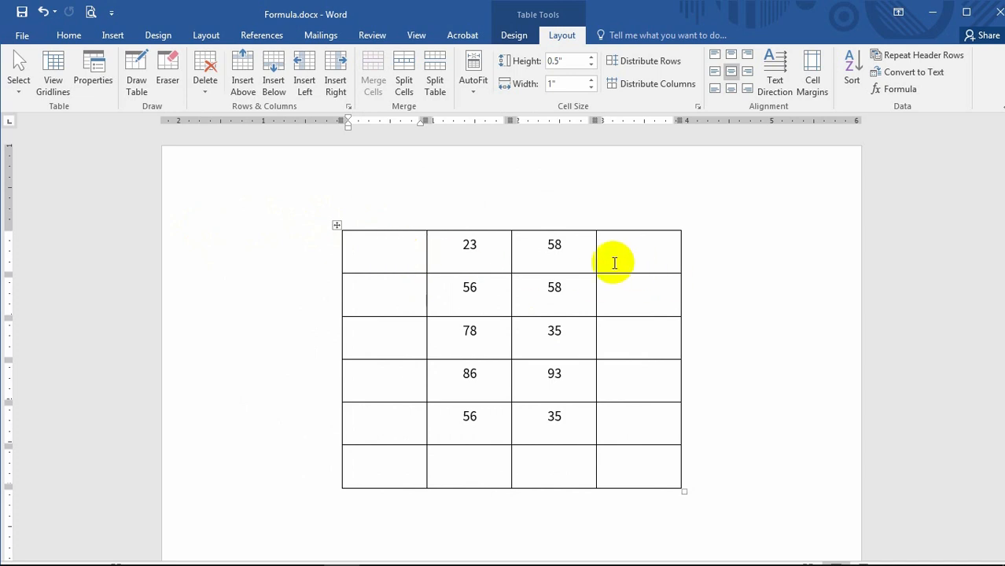
- Insert the formula =SUM(LEFT) in the last cell of the first row to add that row's numbers
{"action": "left_click_drag", "start_coordinate": [456, 242], "coordinate": [581, 247]}
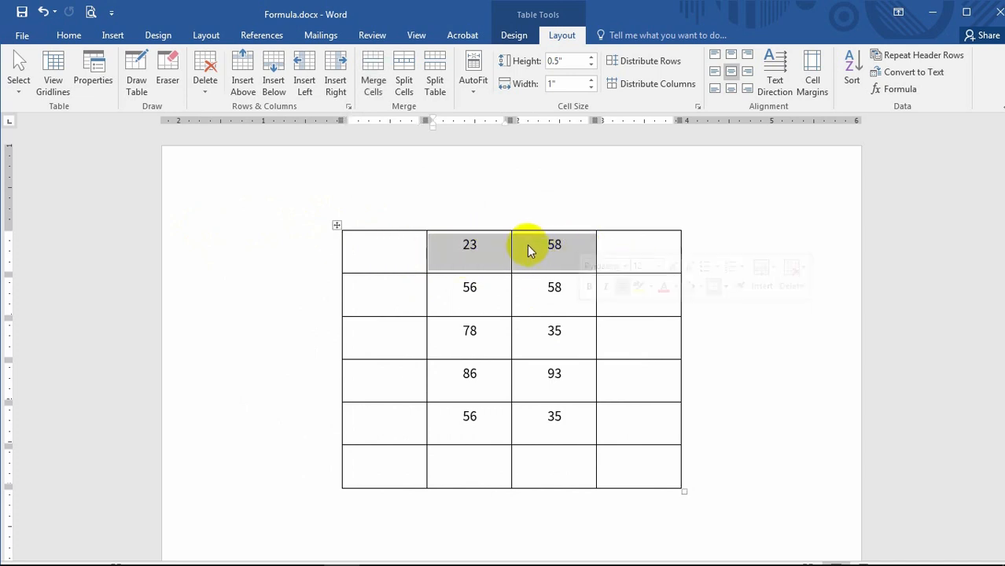
{"action": "left_click", "coordinate": [652, 250]}
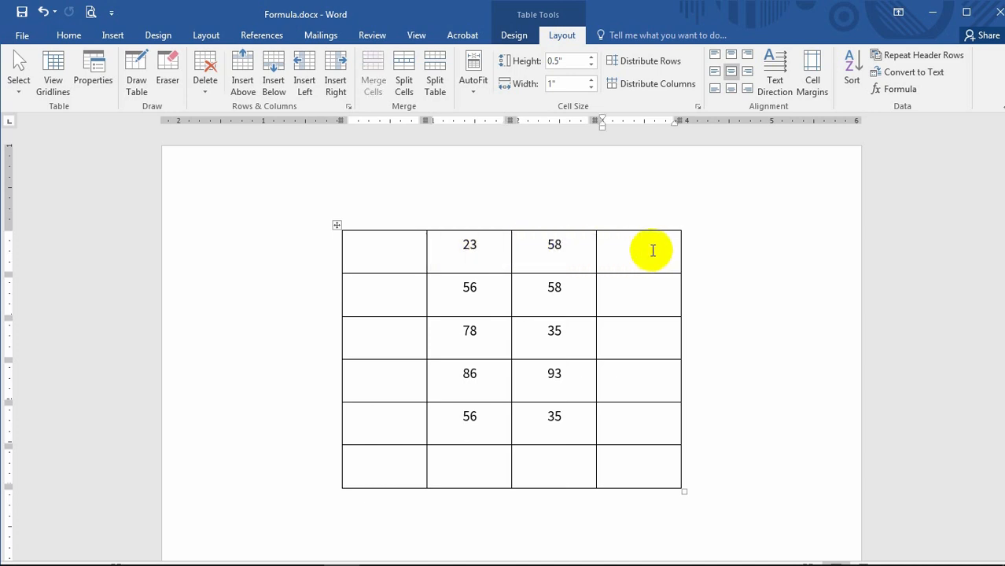
{"action": "left_click", "coordinate": [386, 248]}
{"action": "left_click", "coordinate": [643, 246]}
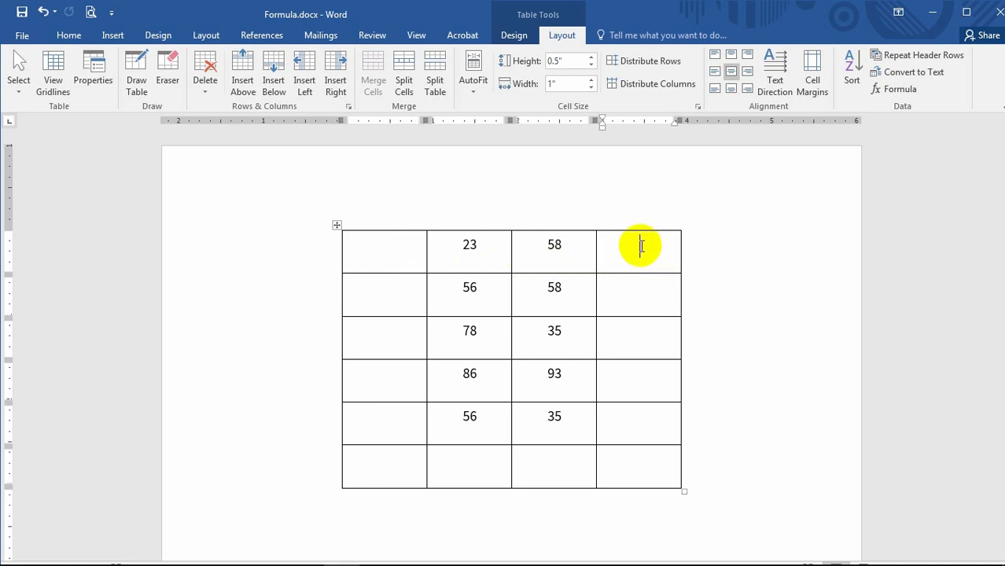
{"action": "left_click_drag", "start_coordinate": [472, 252], "coordinate": [581, 247]}
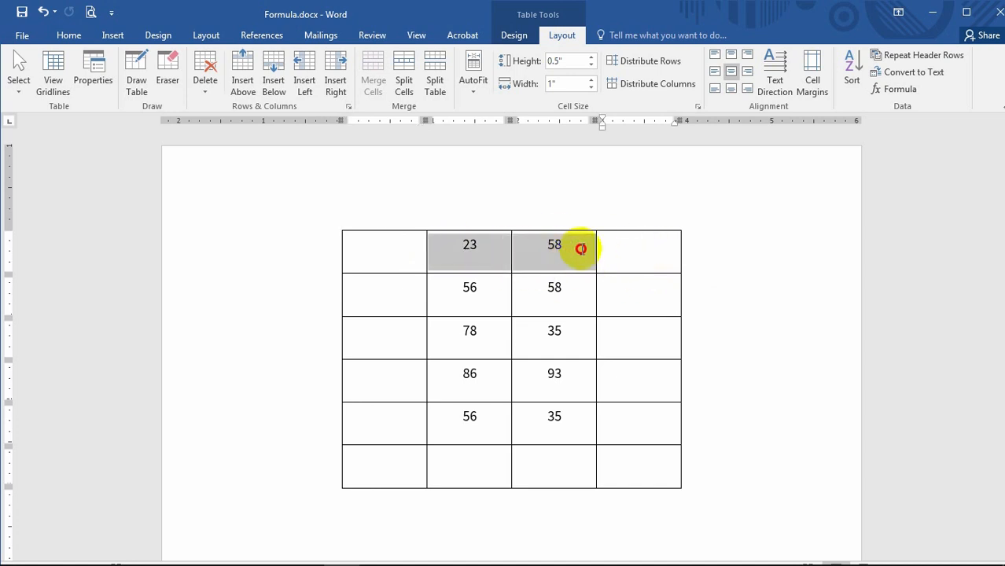
{"action": "left_click", "coordinate": [641, 245]}
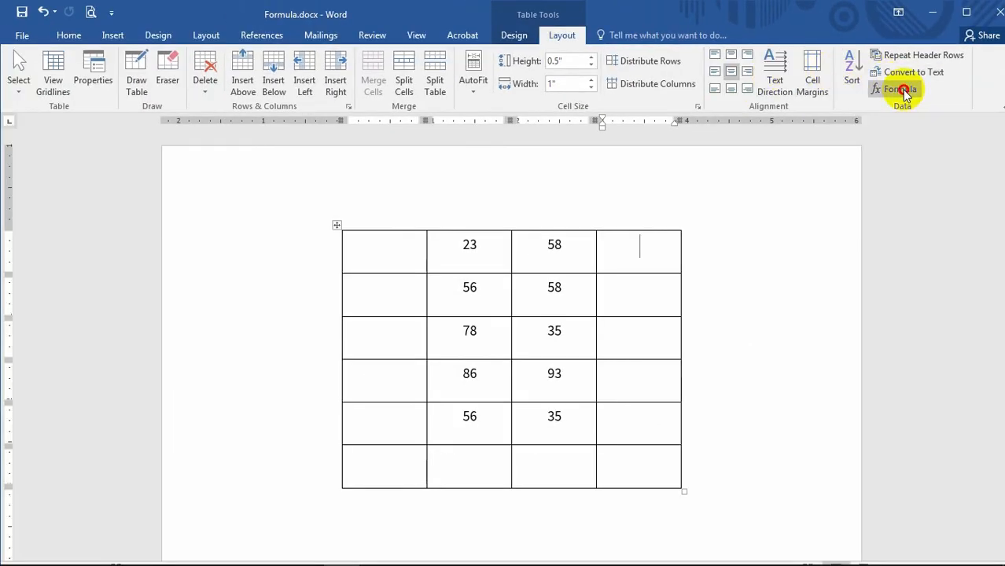
{"action": "left_click", "coordinate": [960, 181]}
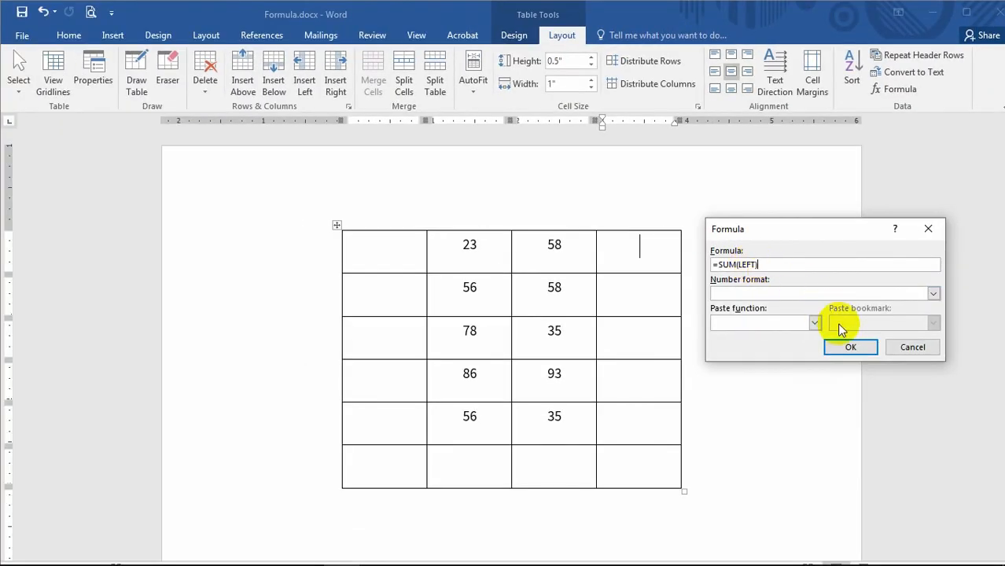
{"action": "left_click", "coordinate": [852, 345]}
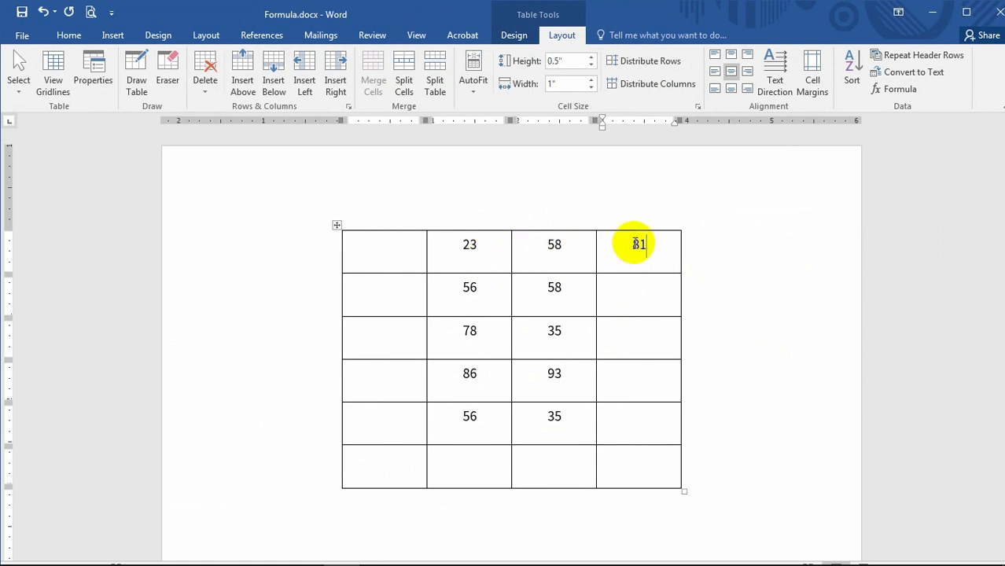
{"action": "left_click_drag", "start_coordinate": [632, 241], "coordinate": [643, 248]}
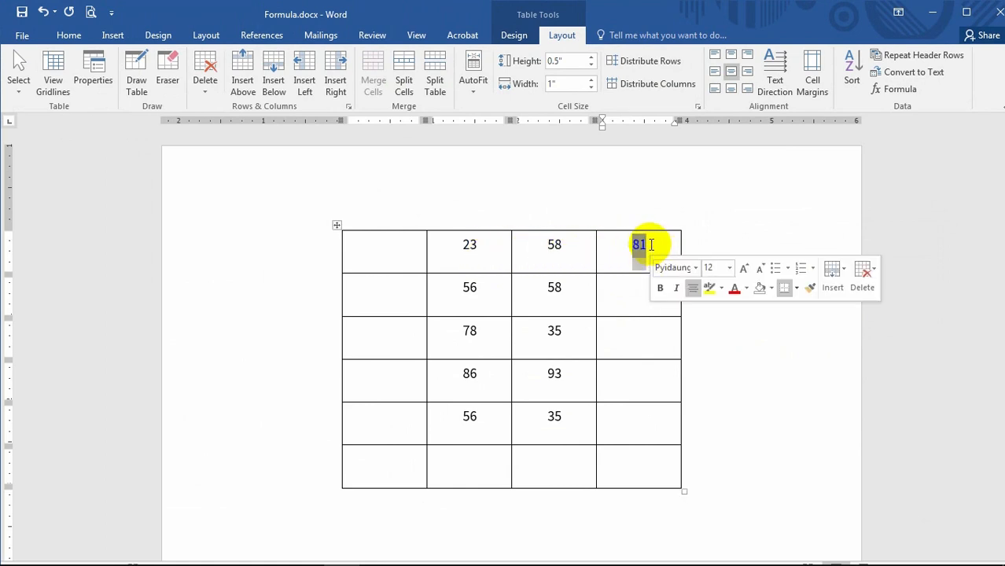
{"action": "left_click", "coordinate": [650, 244]}
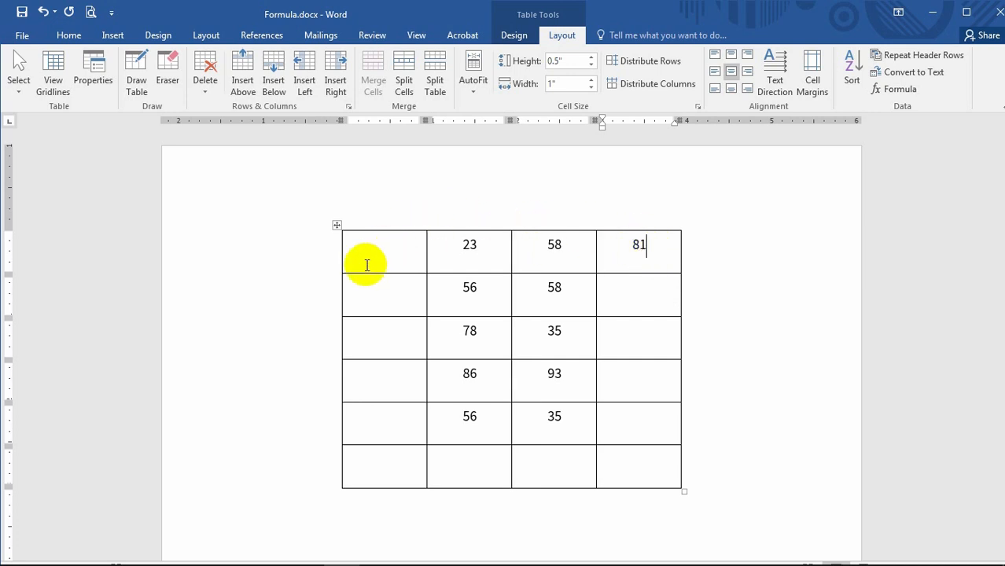
- Delete the formula result from the last cell of the first row
{"action": "double_click", "coordinate": [653, 242]}
{"action": "key", "text": "BackSpace"}
- Check which formula the Formula dialog proposes for the first row's first cell and for its last cell, without inserting either
{"action": "left_click", "coordinate": [381, 250]}
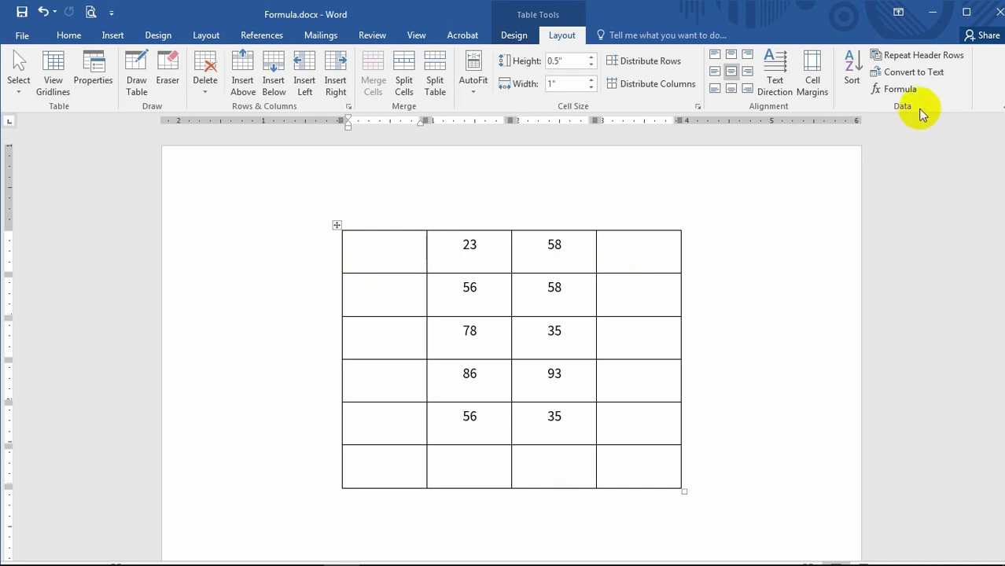
{"action": "key", "text": "ctrl+l"}
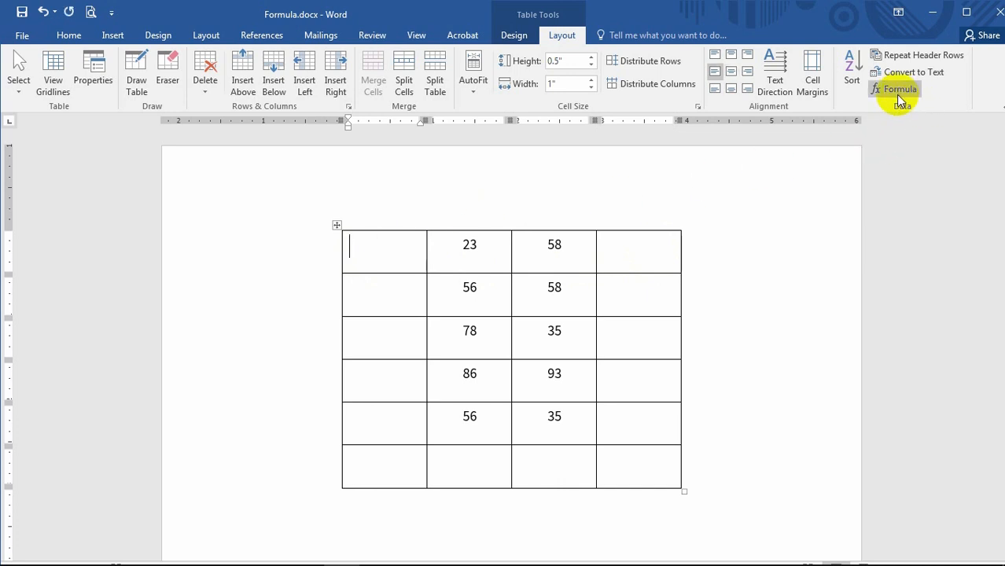
{"action": "key", "text": "ctrl+z"}
{"action": "left_click", "coordinate": [901, 93]}
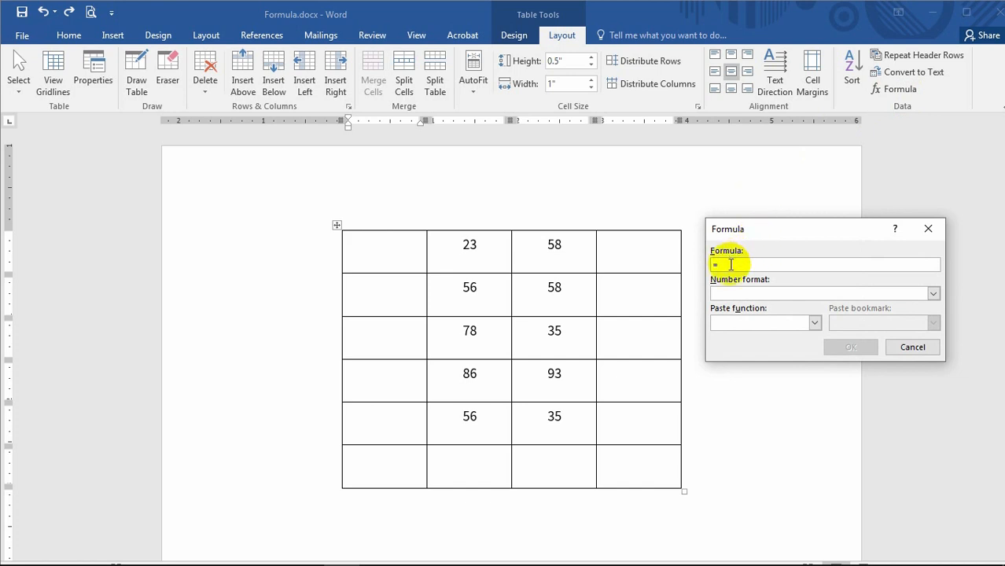
{"action": "left_click", "coordinate": [912, 347]}
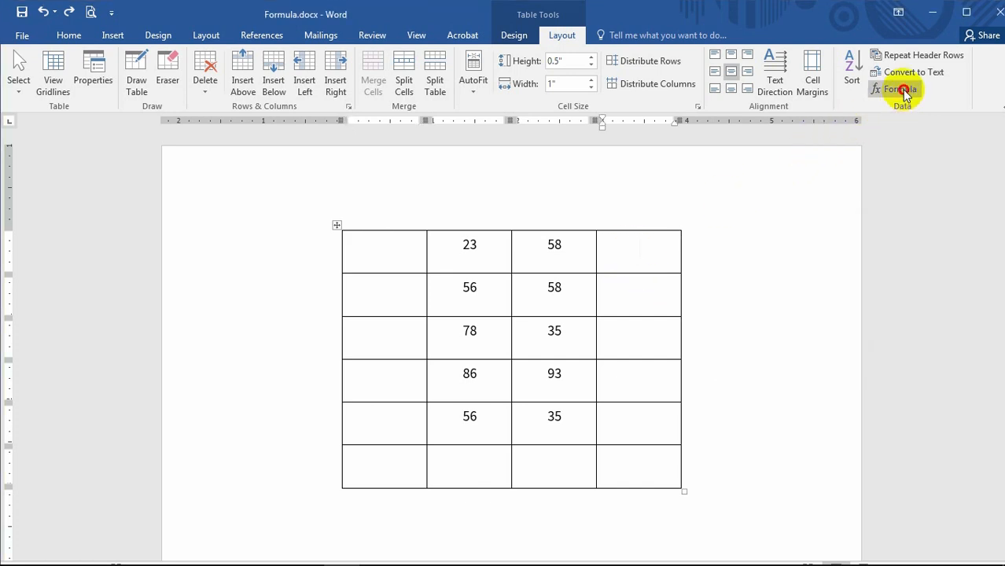
{"action": "left_click", "coordinate": [902, 90]}
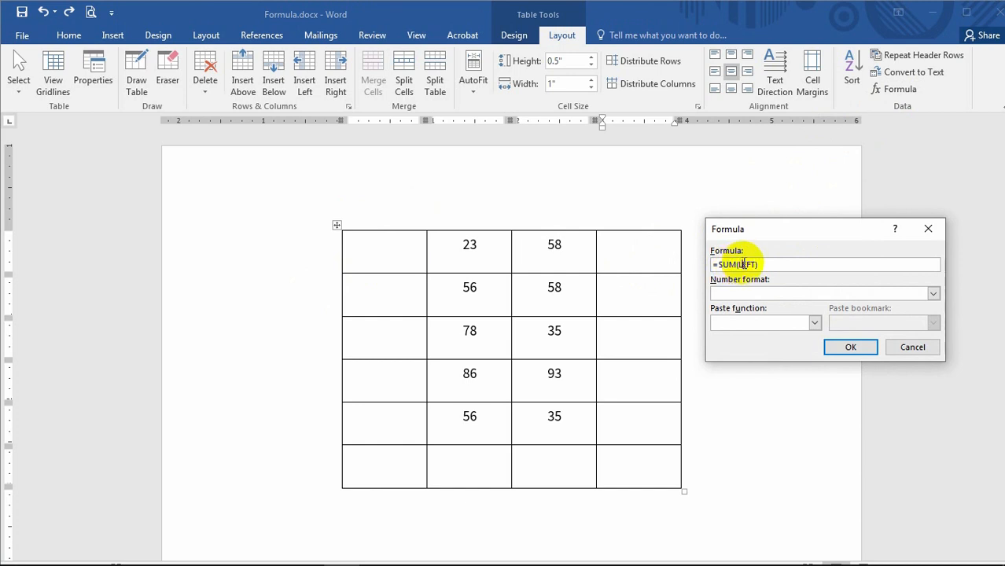
{"action": "left_click", "coordinate": [910, 348]}
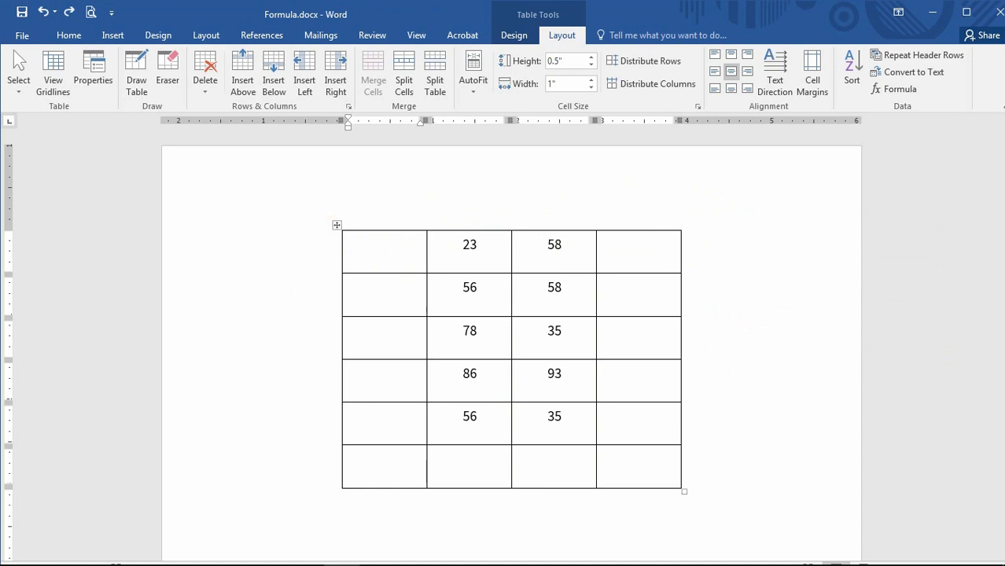
- Insert the formula =Sum(Right) in the first cell of the first row to add the numbers beside it
{"action": "left_click", "coordinate": [894, 93]}
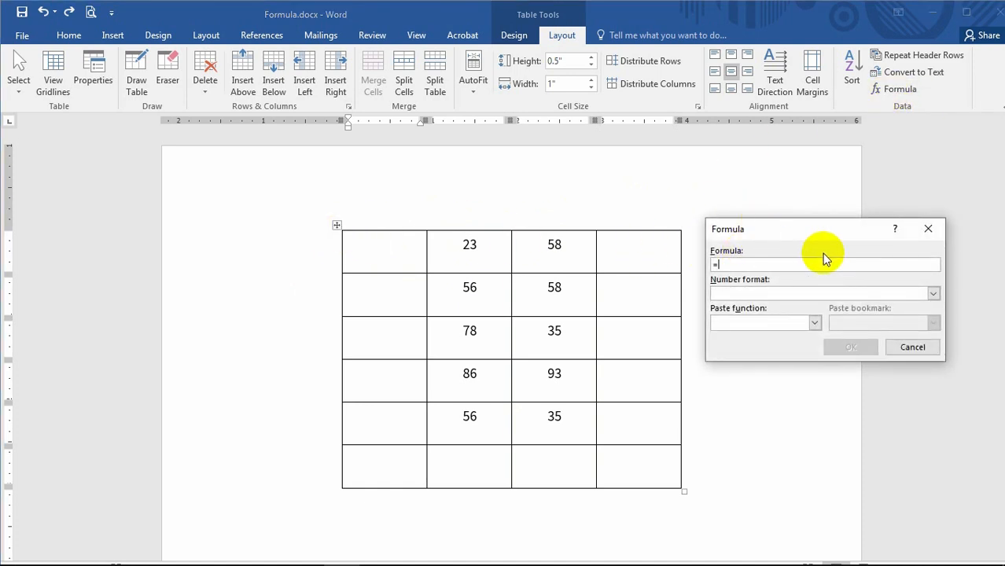
{"action": "type", "text": "Sum"}
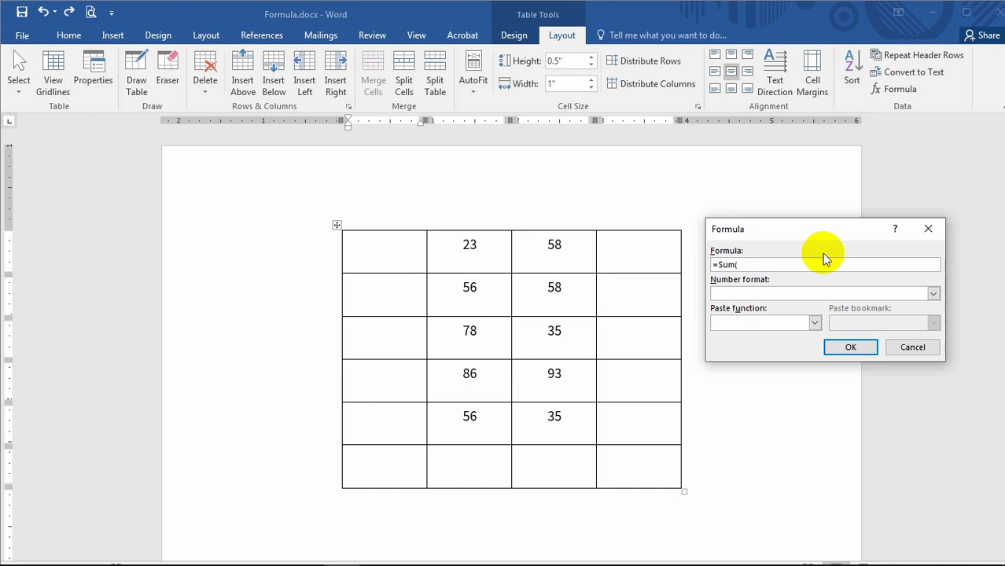
{"action": "type", "text": "(Right"}
{"action": "left_click", "coordinate": [850, 347]}
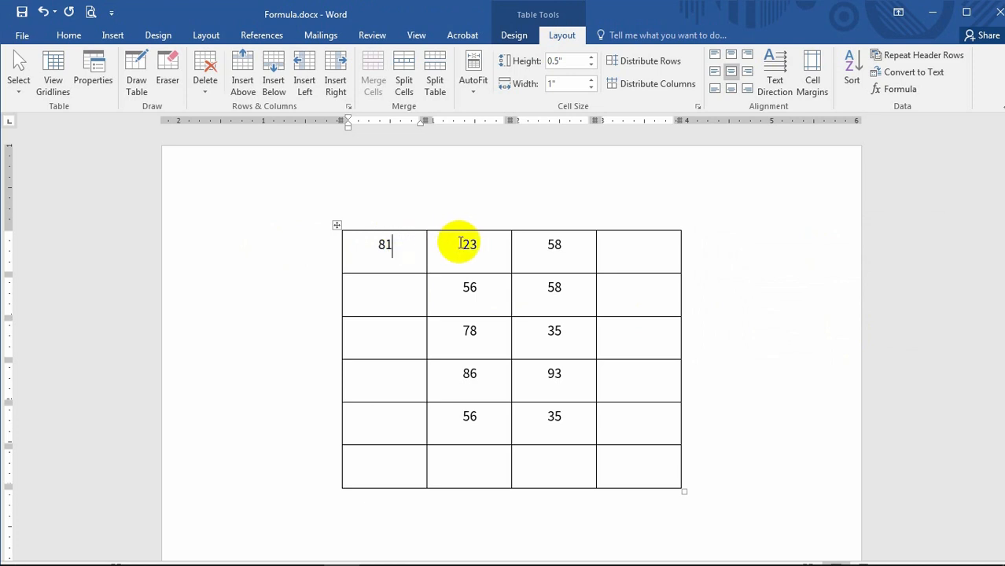
- Delete the formula result from the first cell of the first row
{"action": "left_click_drag", "start_coordinate": [467, 236], "coordinate": [550, 242]}
{"action": "left_click", "coordinate": [393, 248]}
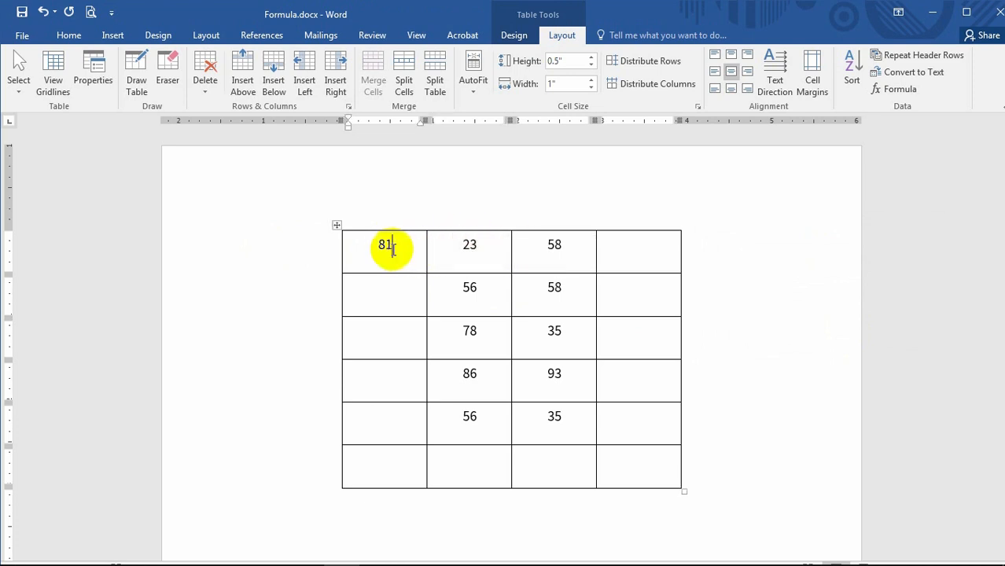
{"action": "left_click", "coordinate": [644, 252]}
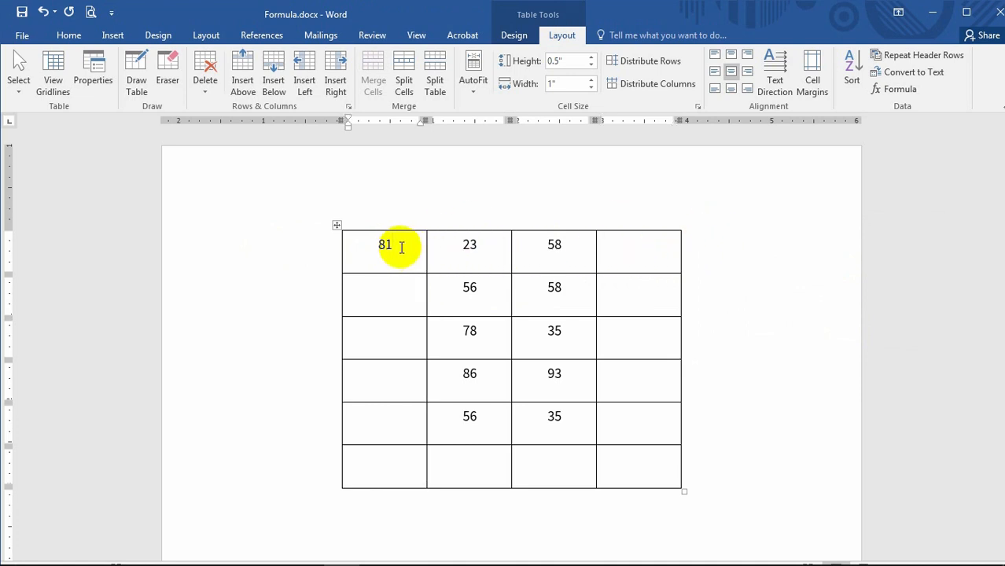
{"action": "key", "text": "Delete"}
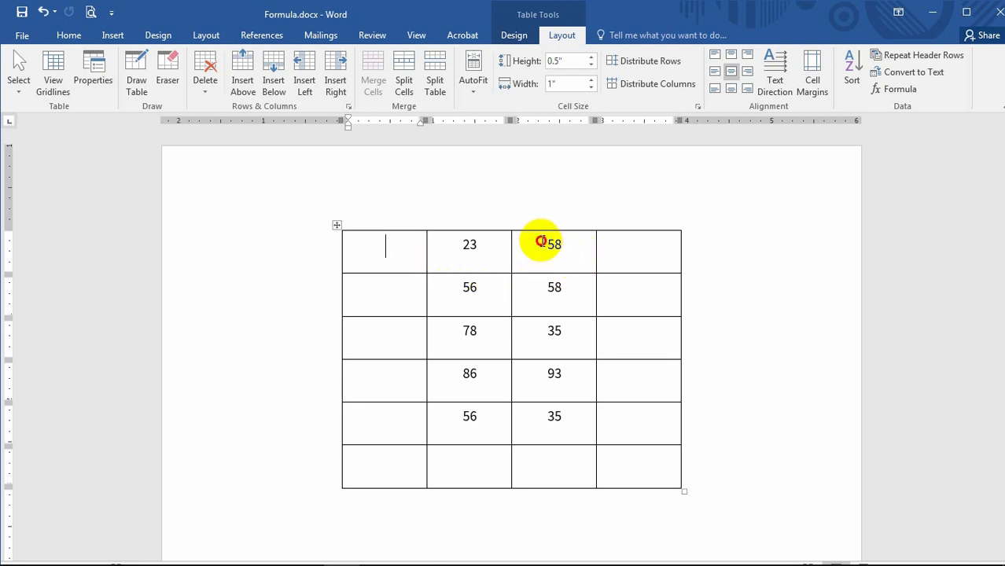
- Insert the formula =SUM(ABOVE) in the third column's last cell to add the numbers above it
{"action": "left_click_drag", "start_coordinate": [538, 242], "coordinate": [570, 428]}
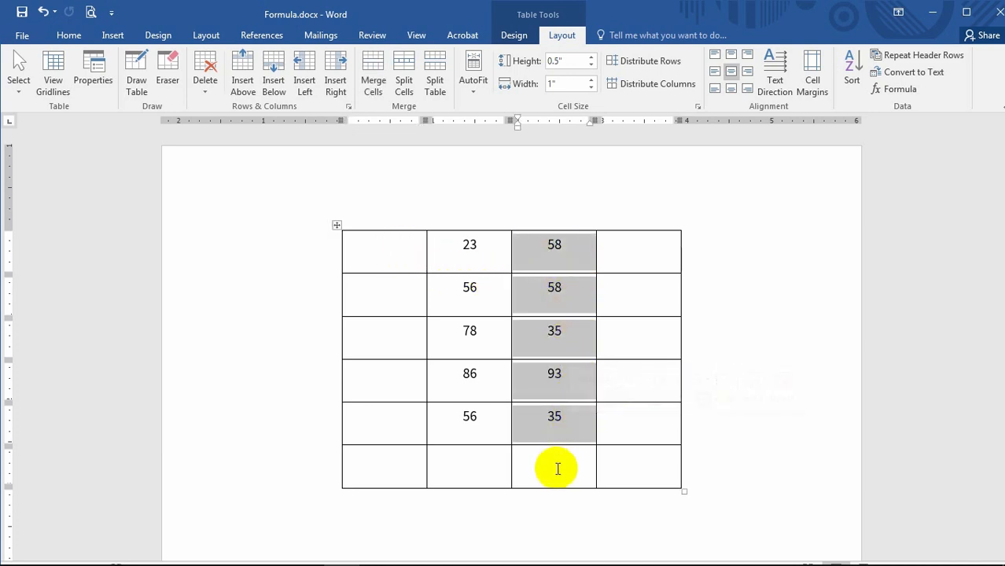
{"action": "left_click", "coordinate": [556, 469]}
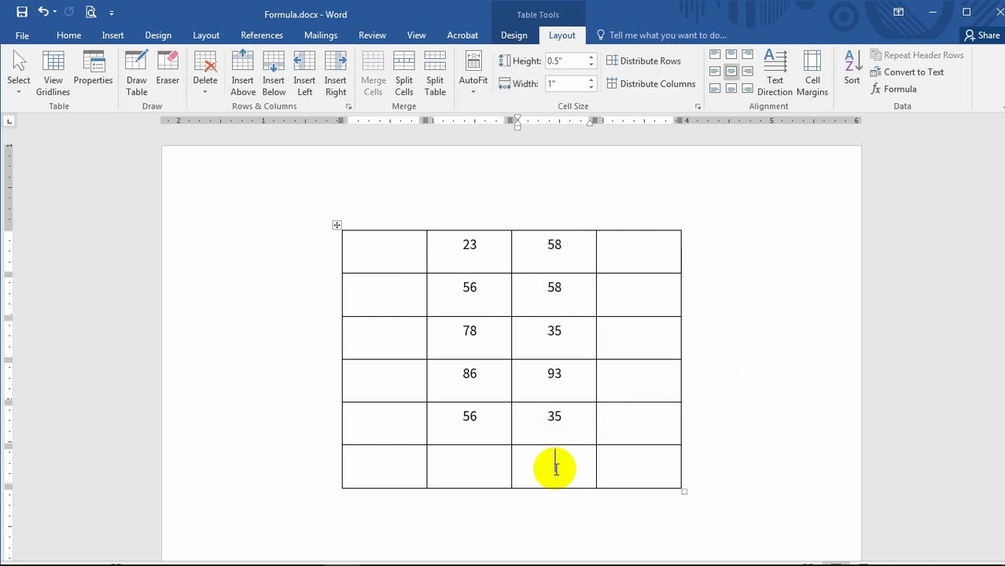
{"action": "left_click_drag", "start_coordinate": [541, 233], "coordinate": [560, 437]}
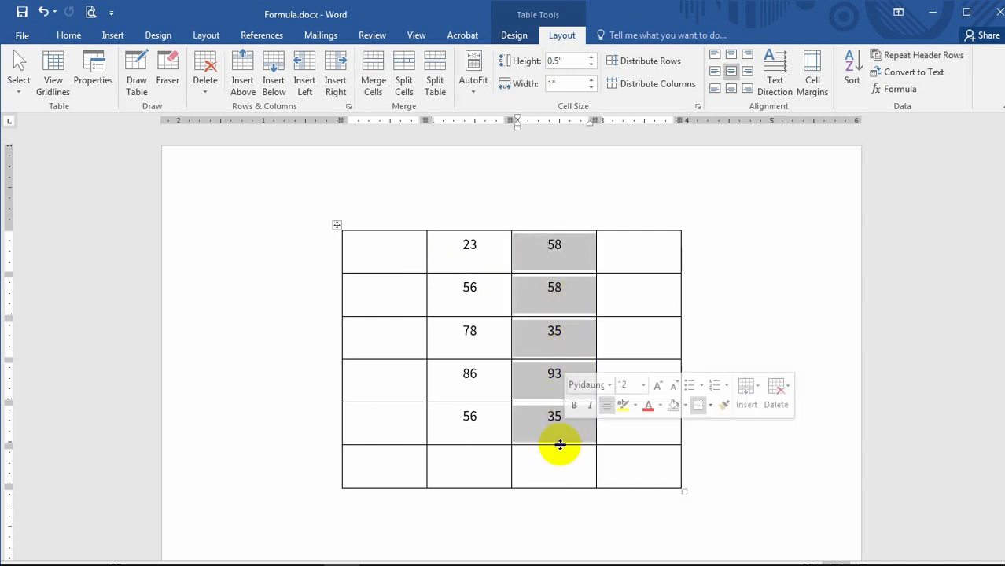
{"action": "left_click", "coordinate": [556, 468]}
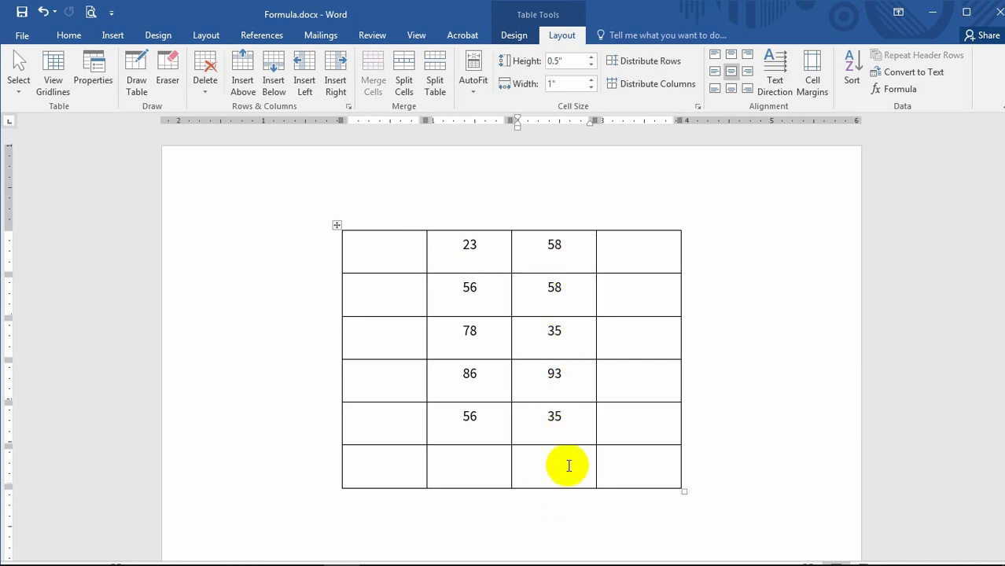
{"action": "left_click", "coordinate": [893, 89]}
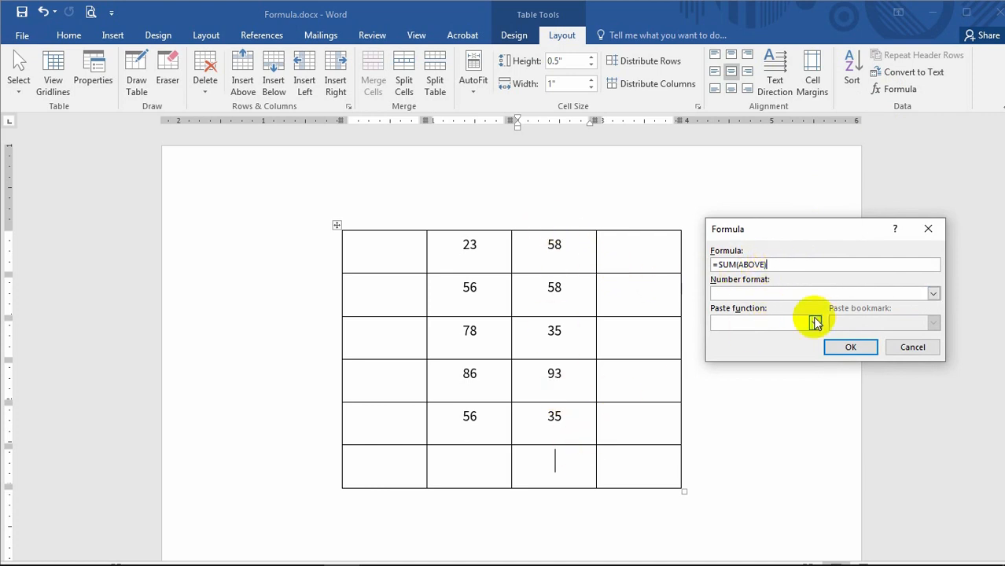
{"action": "left_click", "coordinate": [849, 348]}
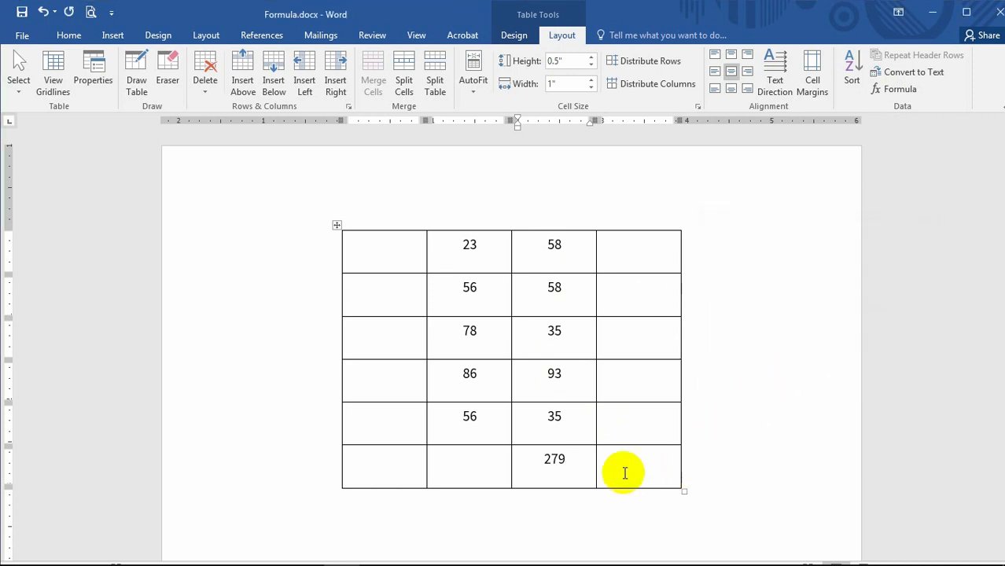
- Delete the formula result from the last cell of the third column
{"action": "left_click_drag", "start_coordinate": [552, 242], "coordinate": [581, 419]}
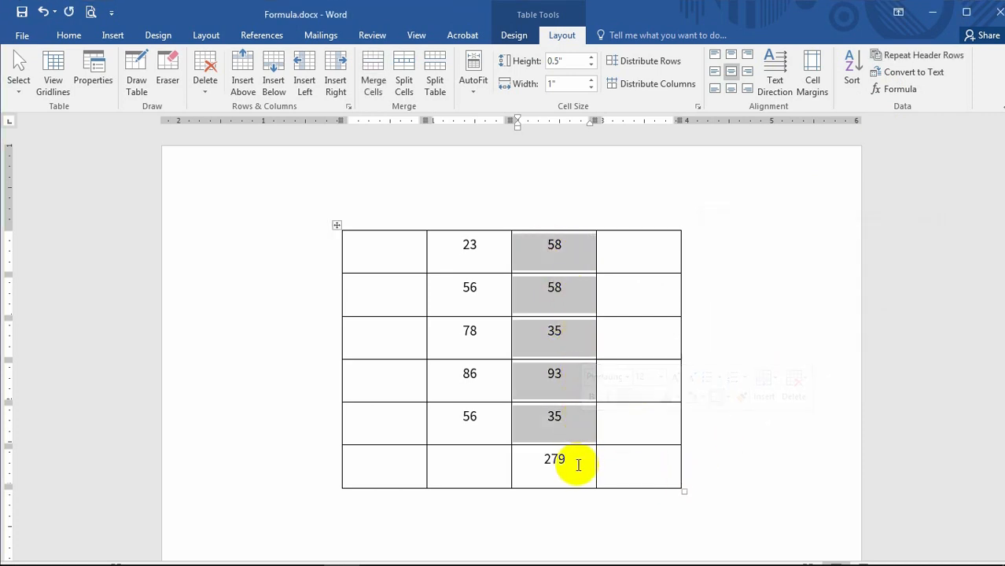
{"action": "double_click", "coordinate": [554, 461]}
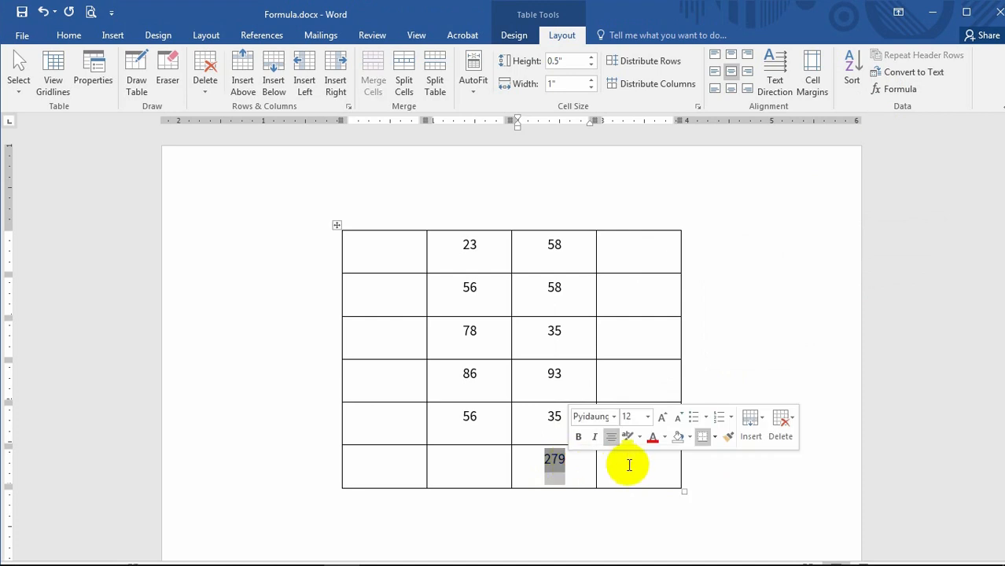
{"action": "left_click", "coordinate": [568, 468]}
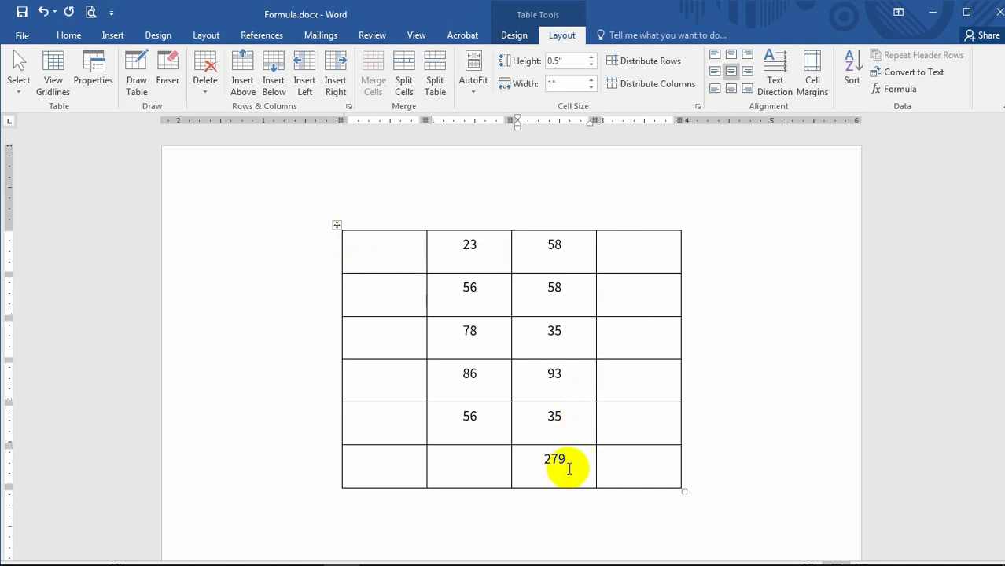
{"action": "key", "text": "BackSpace"}
{"action": "key", "text": "BackSpace"}
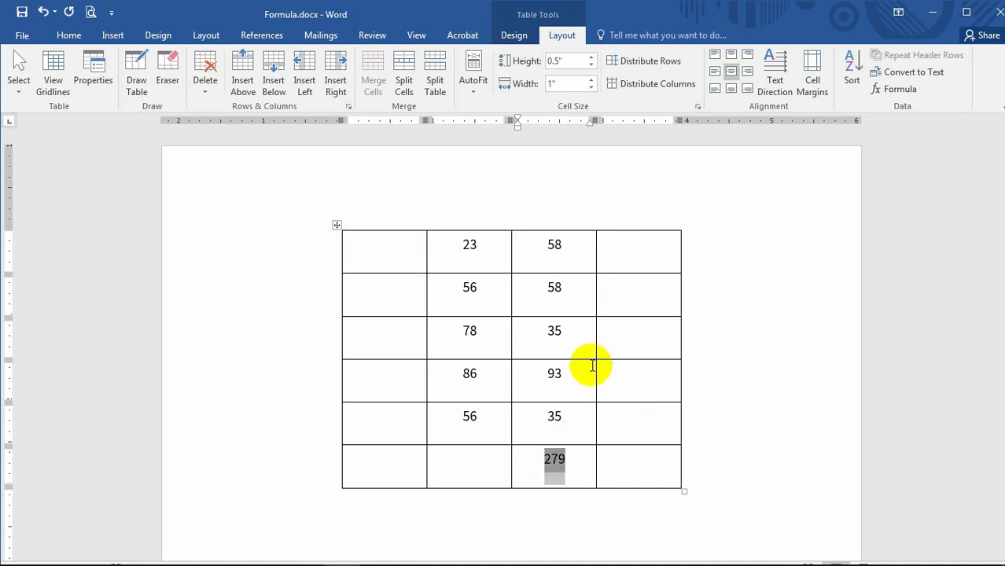
- Review the first row's two numbers and the formula proposed for its last cell, without inserting it
{"action": "left_click", "coordinate": [628, 243]}
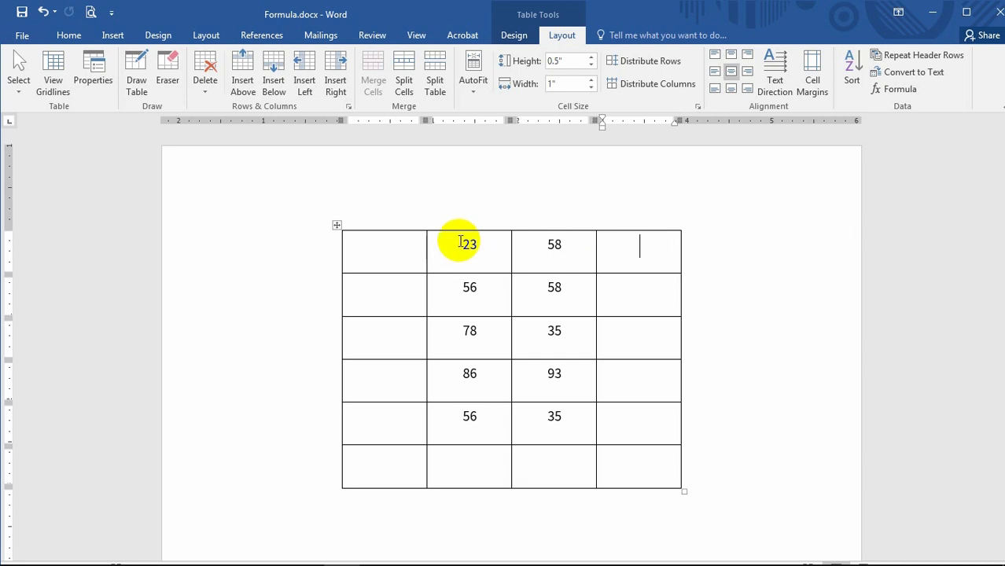
{"action": "left_click_drag", "start_coordinate": [461, 242], "coordinate": [561, 243]}
{"action": "left_click_drag", "start_coordinate": [462, 243], "coordinate": [507, 247]}
{"action": "left_click", "coordinate": [577, 241]}
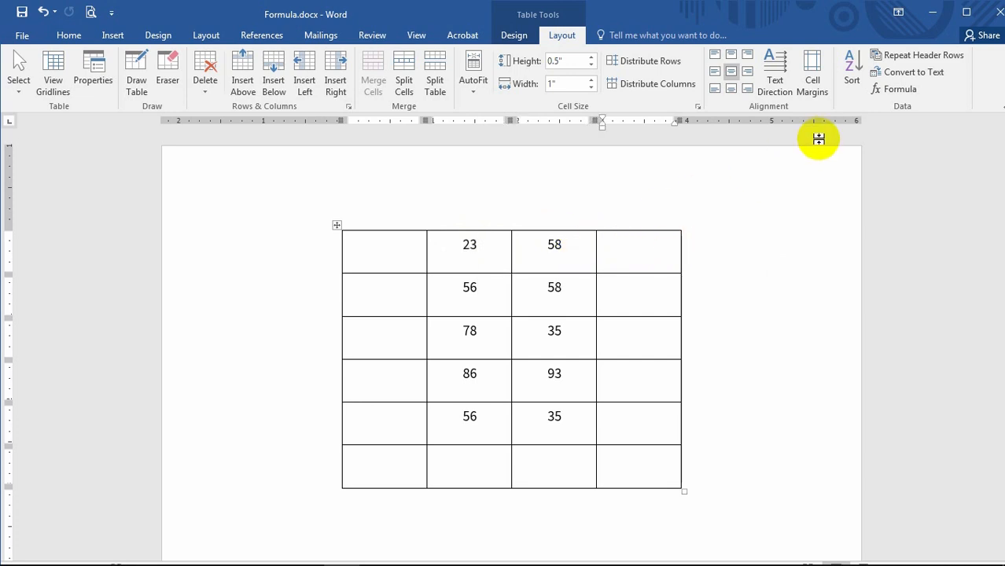
{"action": "left_click", "coordinate": [896, 89]}
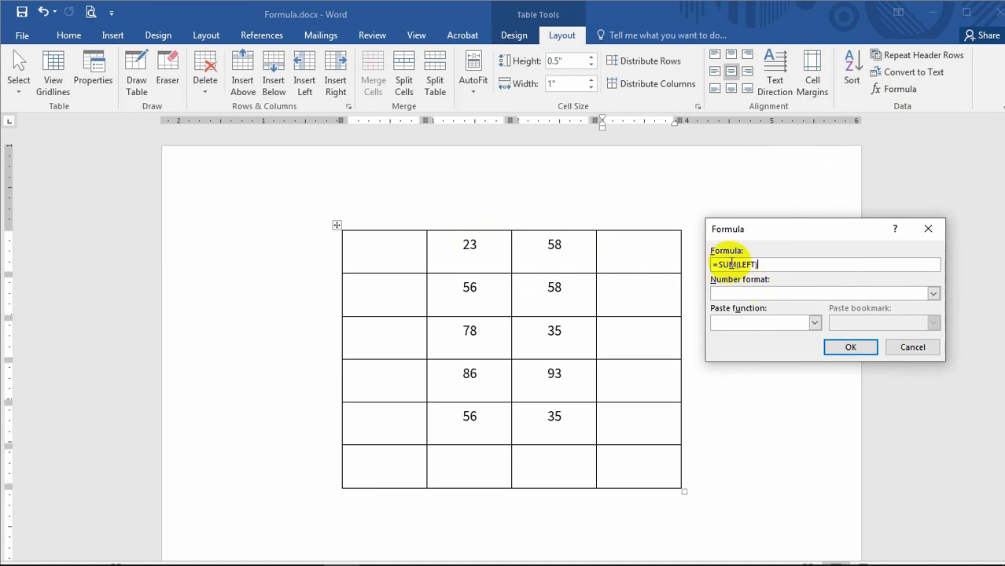
{"action": "left_click", "coordinate": [910, 348]}
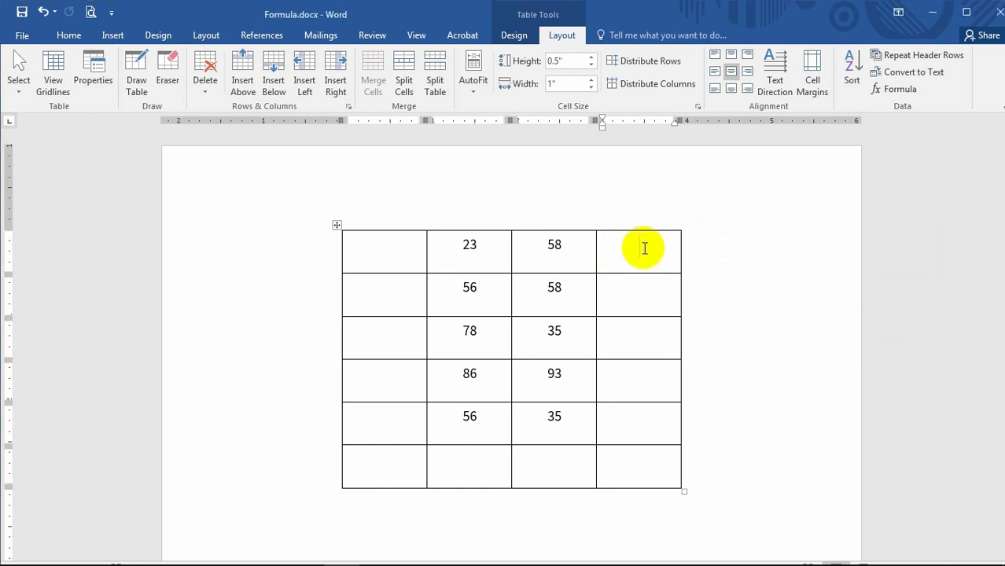
- Examine the table's column and row layout by highlighting each of the four columns and the first four rows in turn
{"action": "left_click_drag", "start_coordinate": [366, 239], "coordinate": [378, 486]}
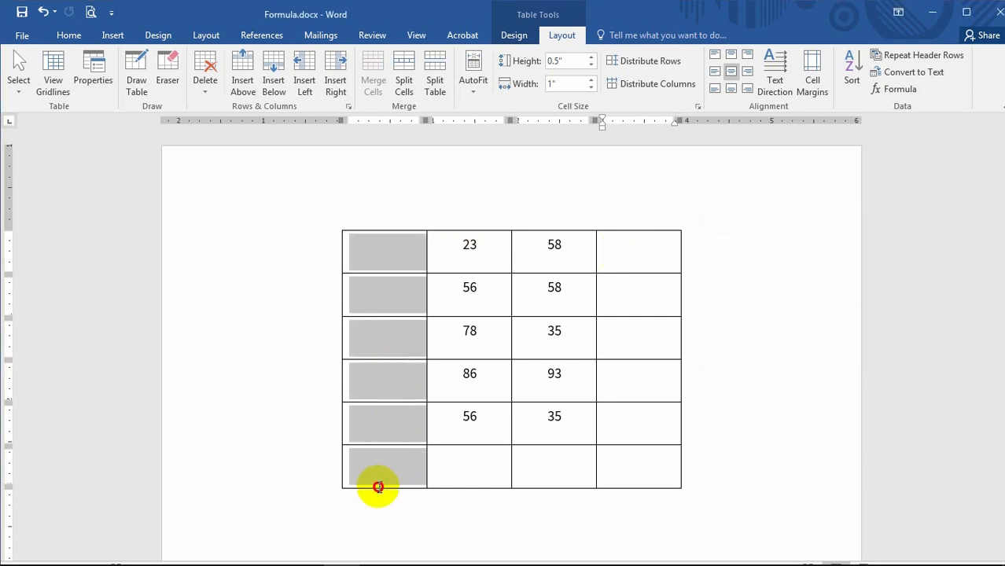
{"action": "left_click_drag", "start_coordinate": [455, 239], "coordinate": [497, 458]}
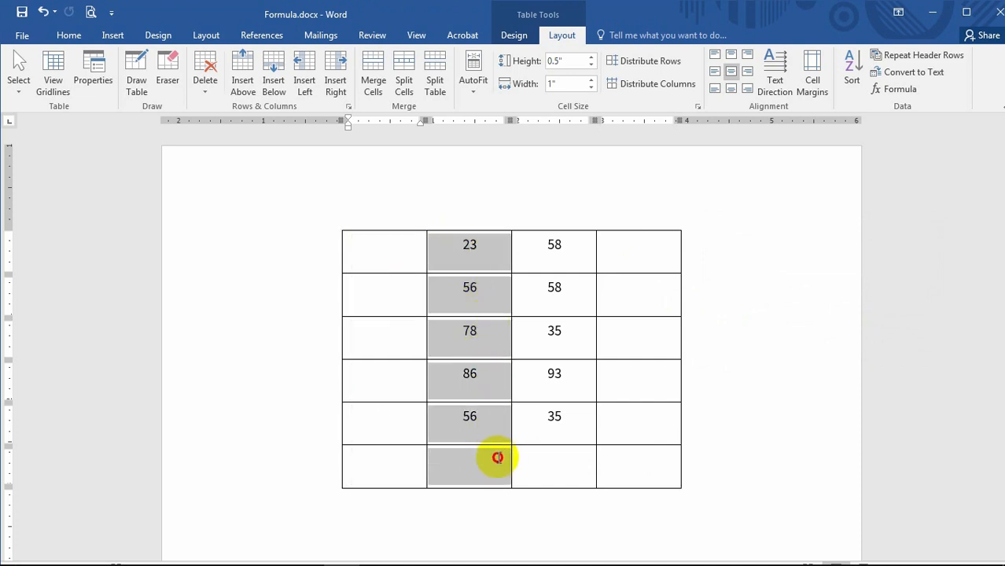
{"action": "left_click_drag", "start_coordinate": [534, 236], "coordinate": [570, 465]}
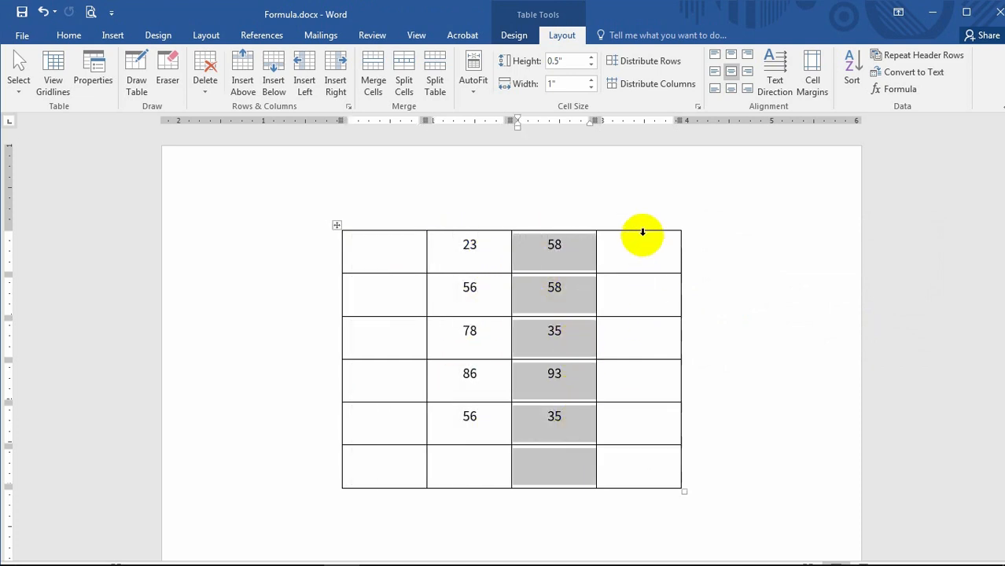
{"action": "left_click_drag", "start_coordinate": [610, 234], "coordinate": [652, 451]}
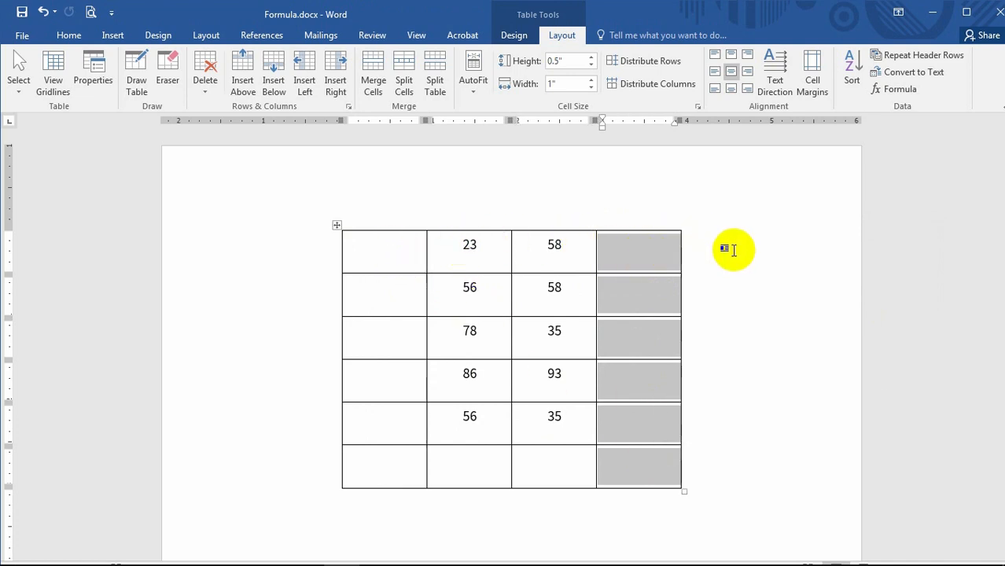
{"action": "left_click", "coordinate": [353, 248]}
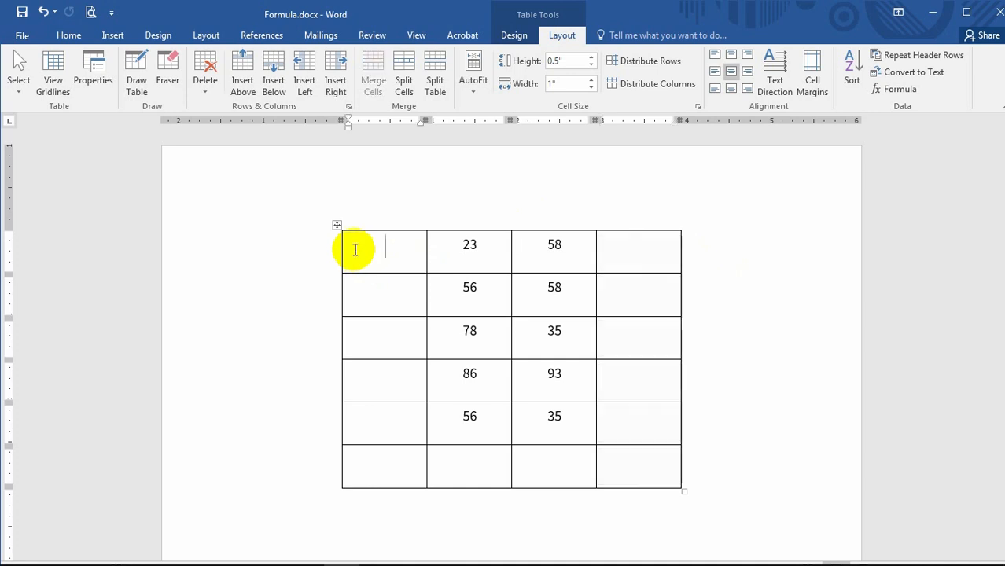
{"action": "left_click_drag", "start_coordinate": [360, 244], "coordinate": [601, 262]}
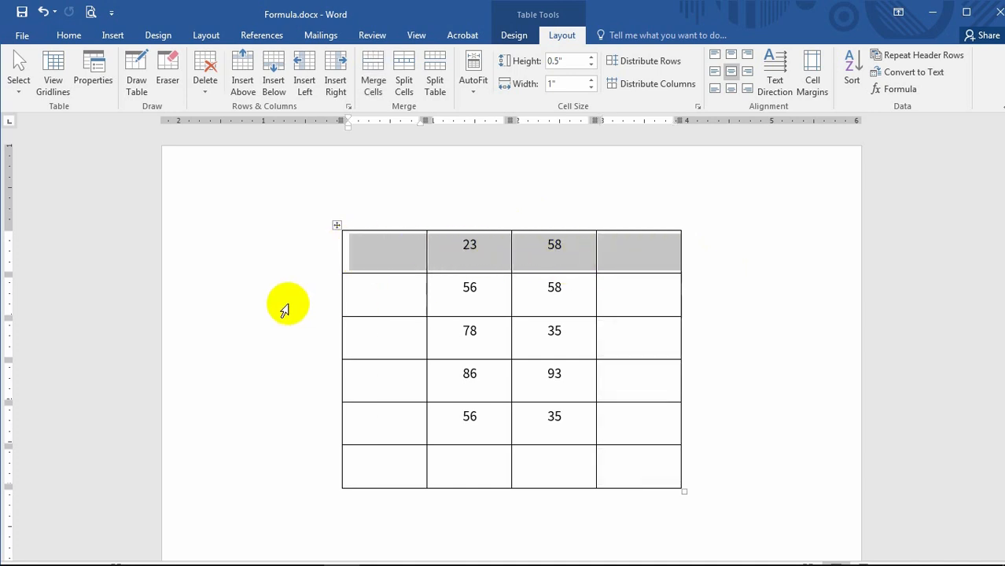
{"action": "left_click_drag", "start_coordinate": [361, 284], "coordinate": [578, 287]}
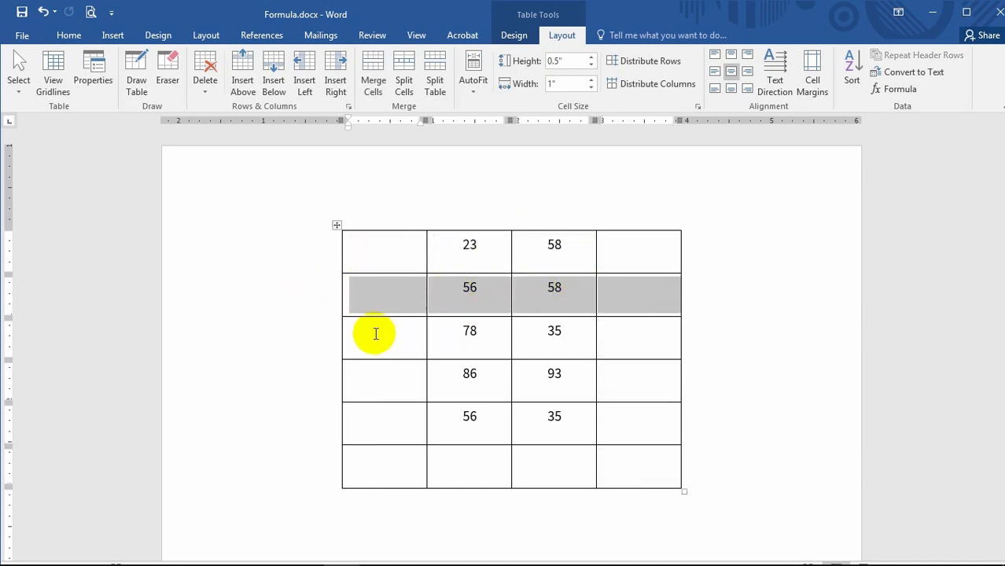
{"action": "left_click_drag", "start_coordinate": [374, 332], "coordinate": [578, 336]}
{"action": "left_click_drag", "start_coordinate": [416, 382], "coordinate": [588, 386]}
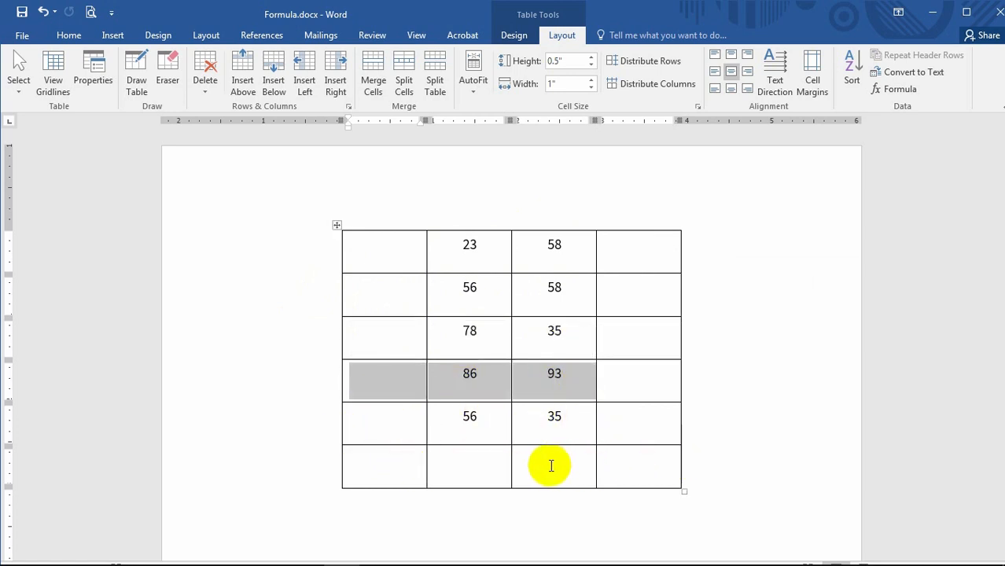
{"action": "left_click", "coordinate": [370, 253]}
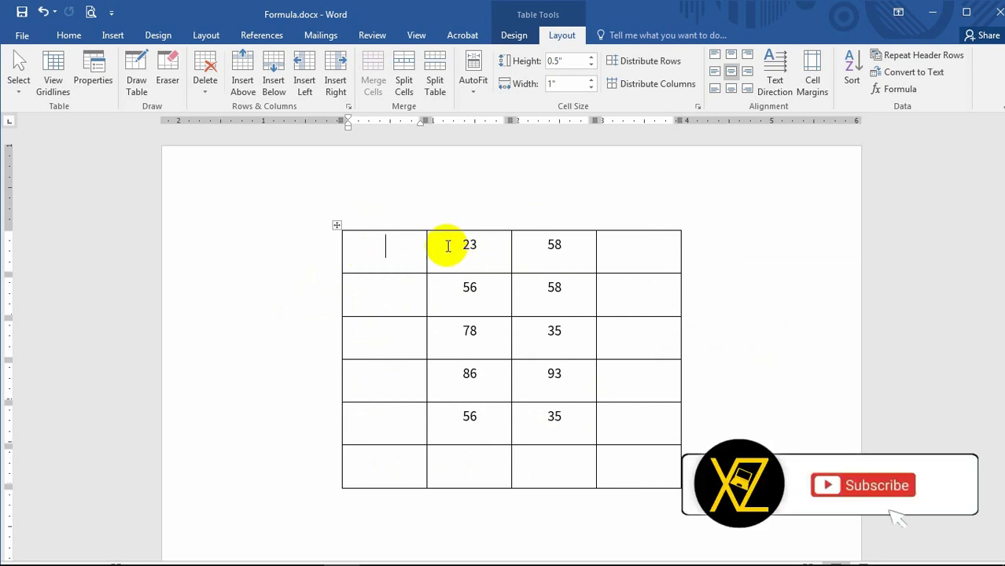
- Examine the cell position of the number 23 by highlighting the first two columns, the first row and the number itself
{"action": "left_click_drag", "start_coordinate": [455, 242], "coordinate": [489, 453]}
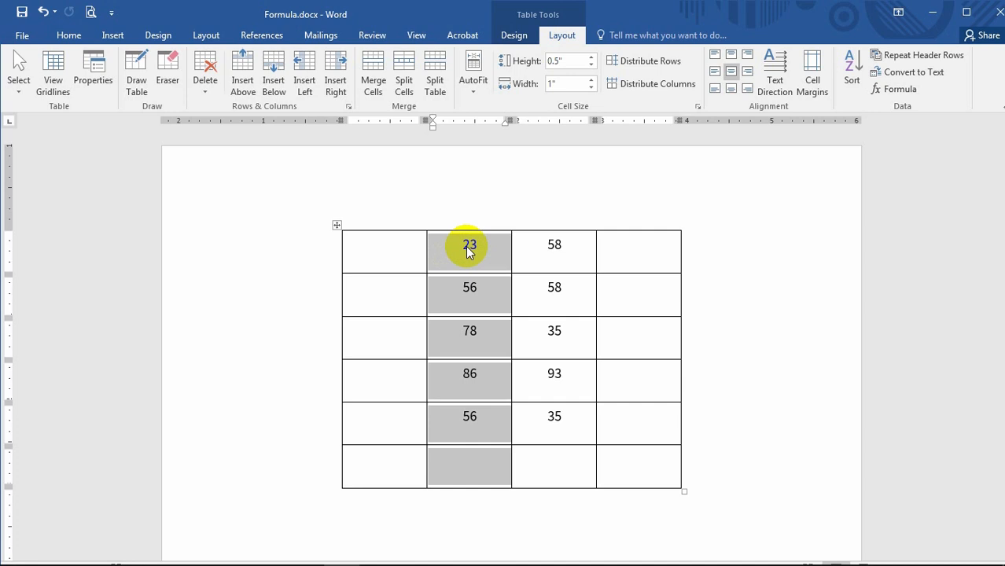
{"action": "left_click_drag", "start_coordinate": [365, 258], "coordinate": [392, 413]}
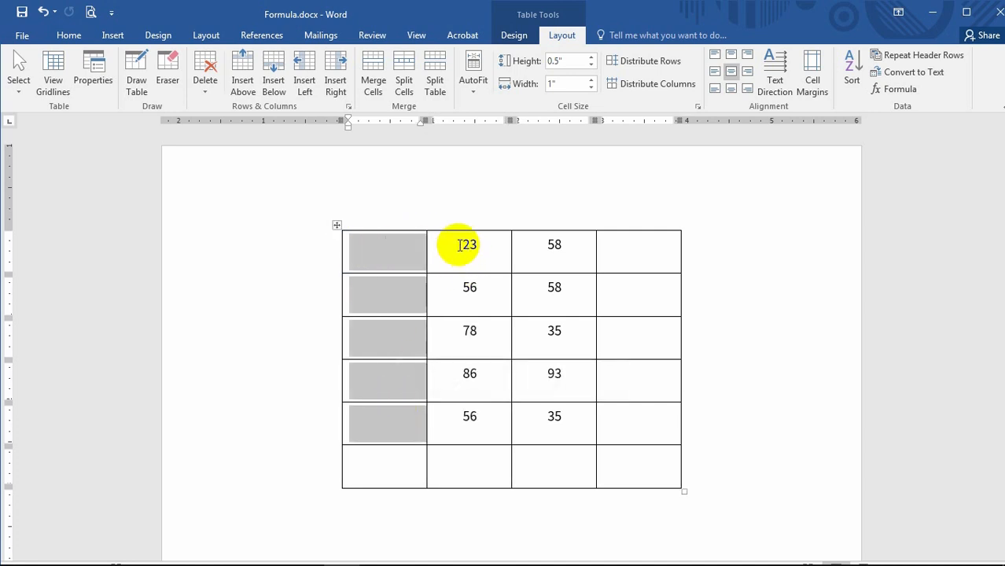
{"action": "left_click_drag", "start_coordinate": [461, 245], "coordinate": [492, 456]}
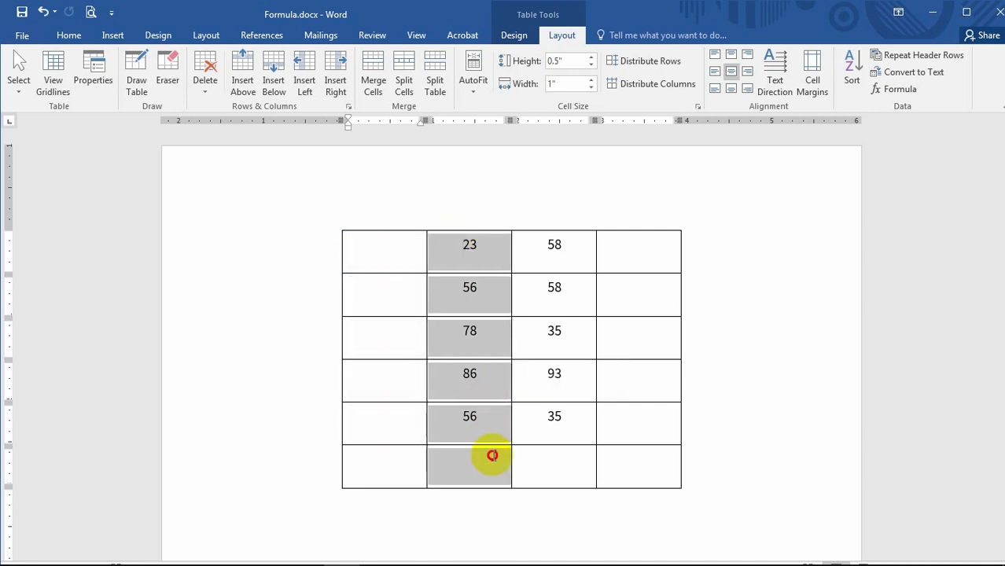
{"action": "left_click", "coordinate": [365, 240]}
{"action": "left_click_drag", "start_coordinate": [395, 247], "coordinate": [625, 252]}
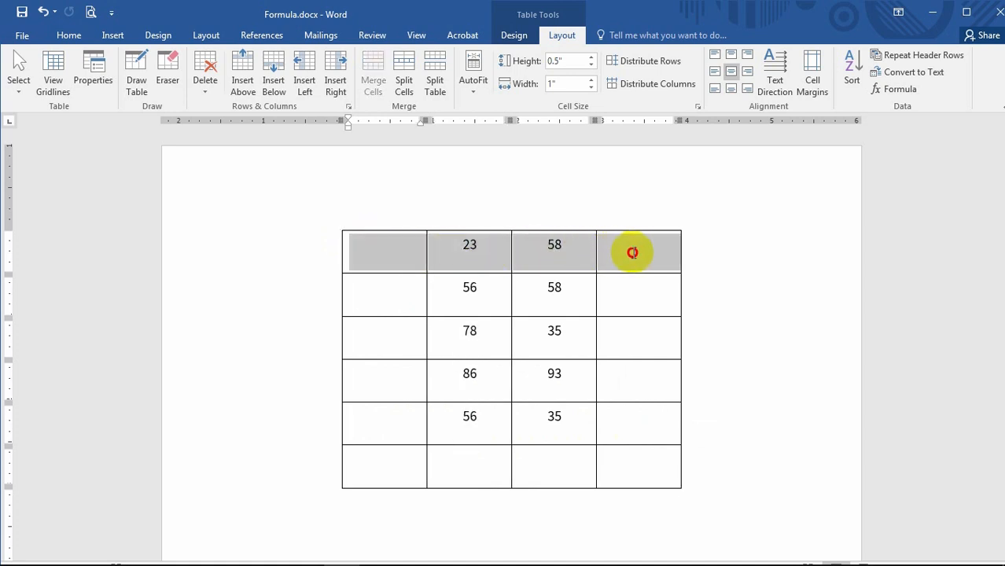
{"action": "left_click", "coordinate": [459, 243]}
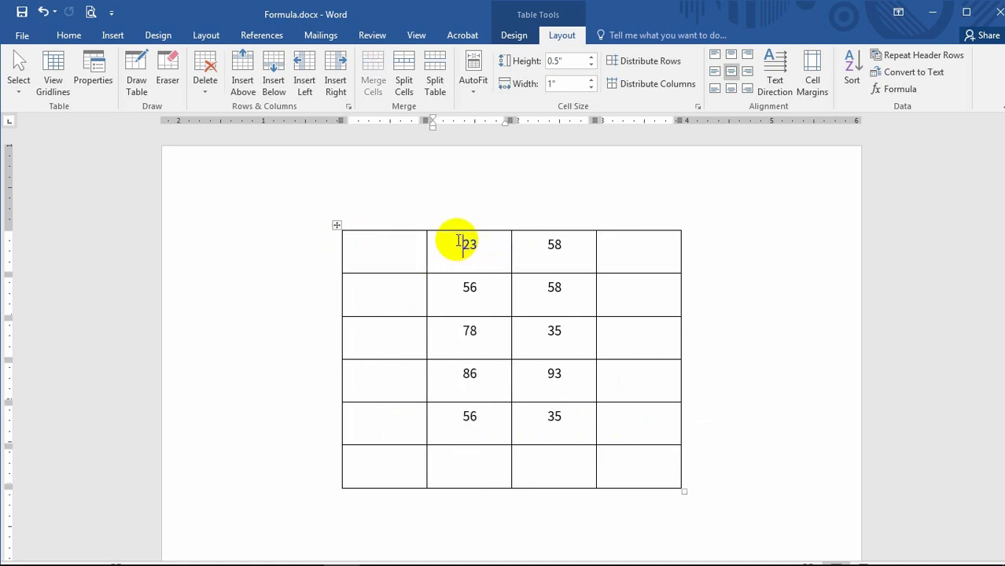
{"action": "left_click_drag", "start_coordinate": [459, 242], "coordinate": [478, 242]}
- Examine the cell position of the first row's 58 by highlighting the number, the first and third columns, and the first row
{"action": "double_click", "coordinate": [565, 242]}
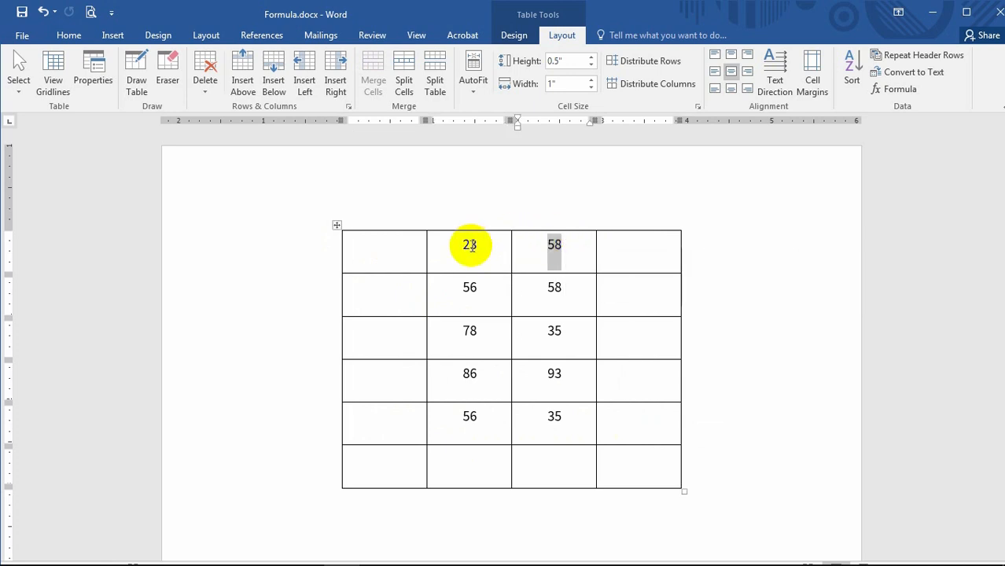
{"action": "left_click_drag", "start_coordinate": [363, 228], "coordinate": [385, 424]}
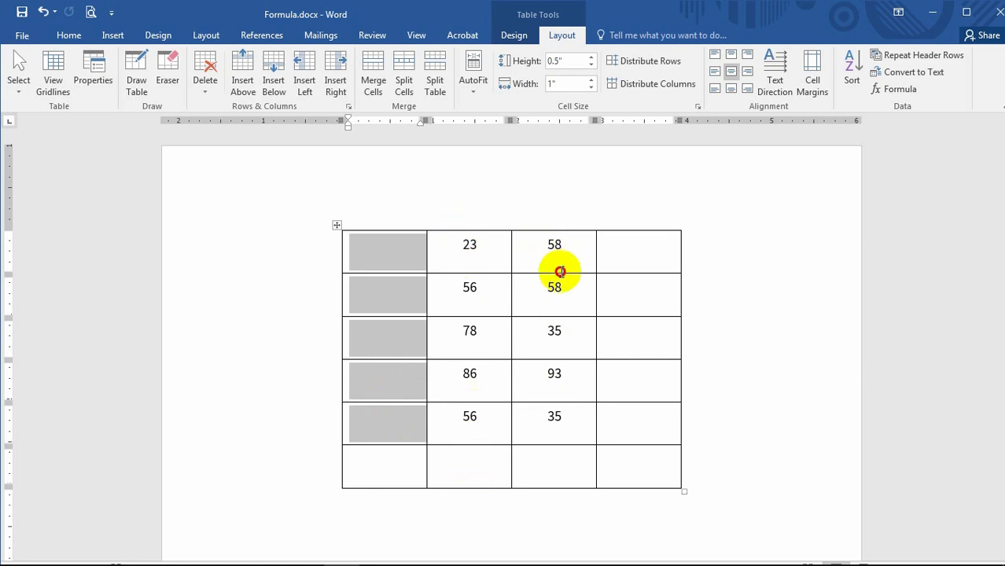
{"action": "left_click_drag", "start_coordinate": [560, 270], "coordinate": [575, 458]}
{"action": "left_click", "coordinate": [563, 244]}
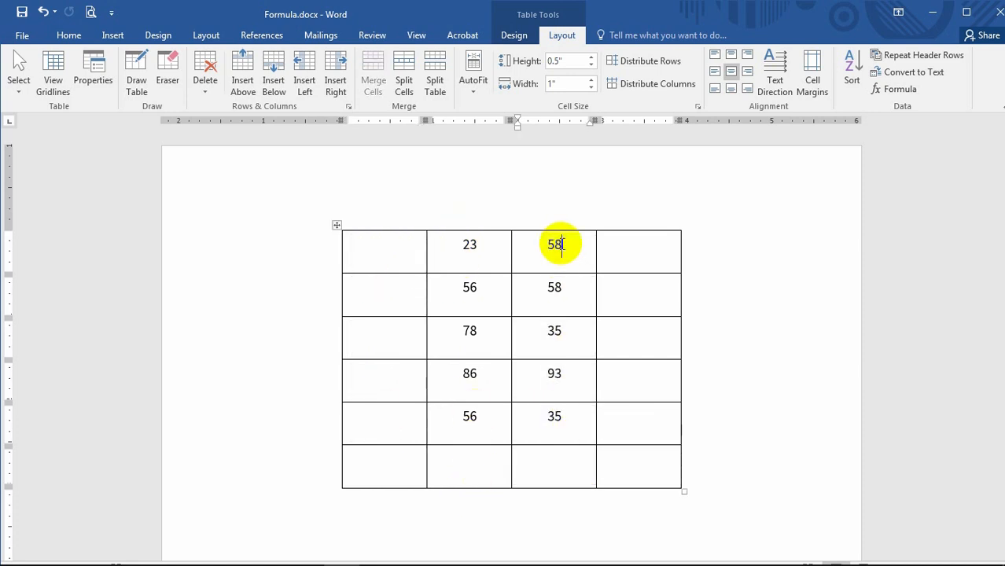
{"action": "left_click_drag", "start_coordinate": [382, 243], "coordinate": [631, 256]}
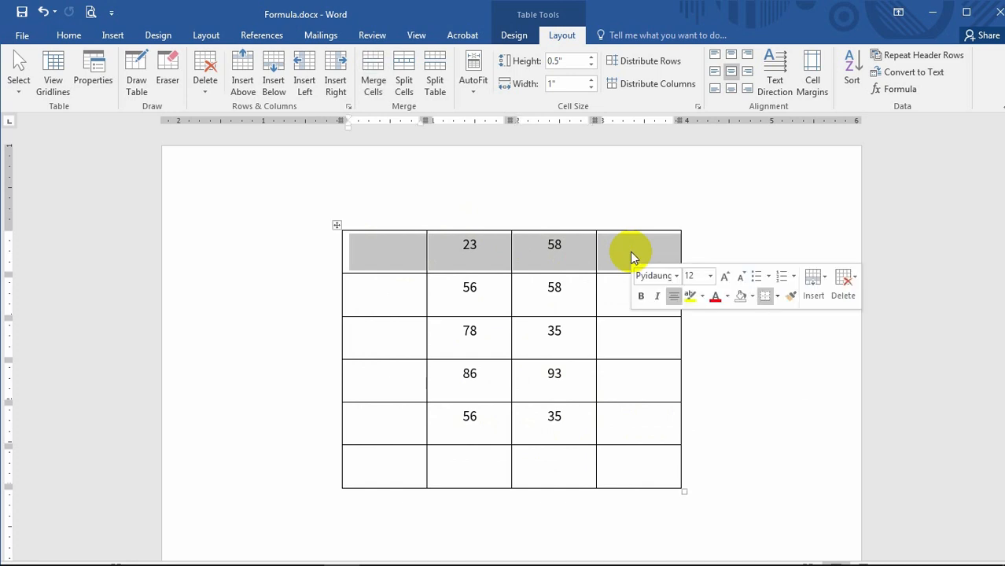
{"action": "left_click", "coordinate": [462, 244]}
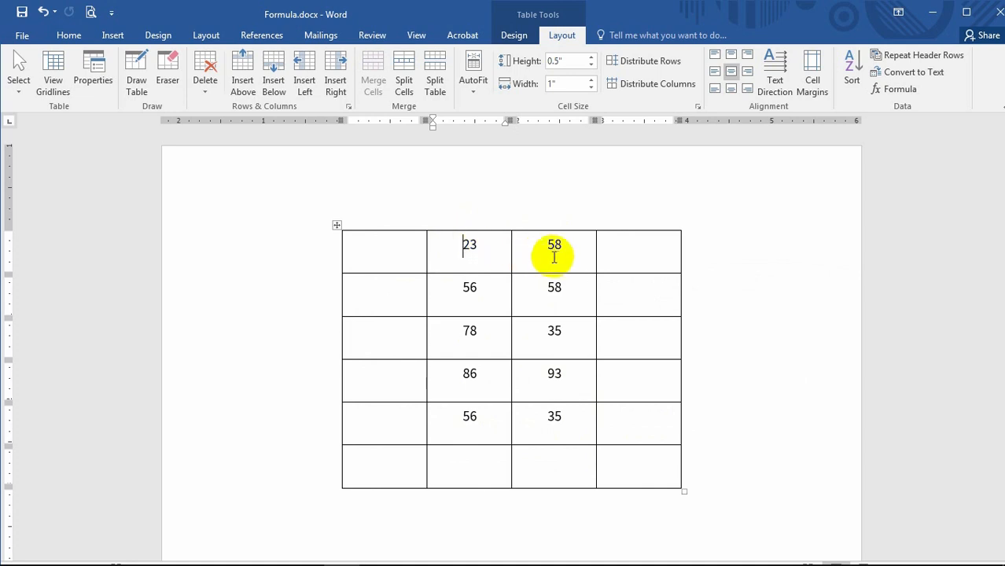
{"action": "left_click_drag", "start_coordinate": [545, 246], "coordinate": [574, 247]}
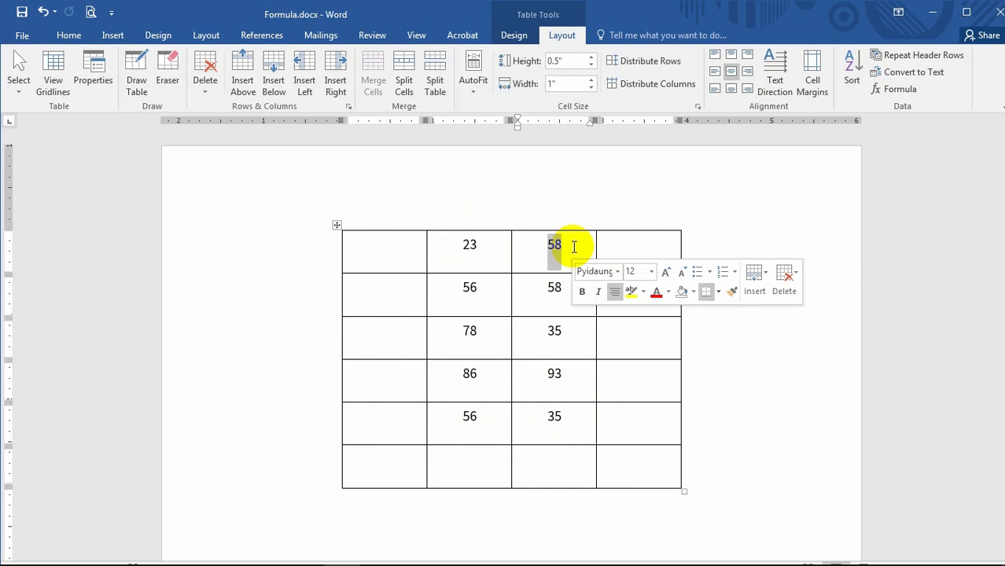
{"action": "left_click", "coordinate": [566, 245]}
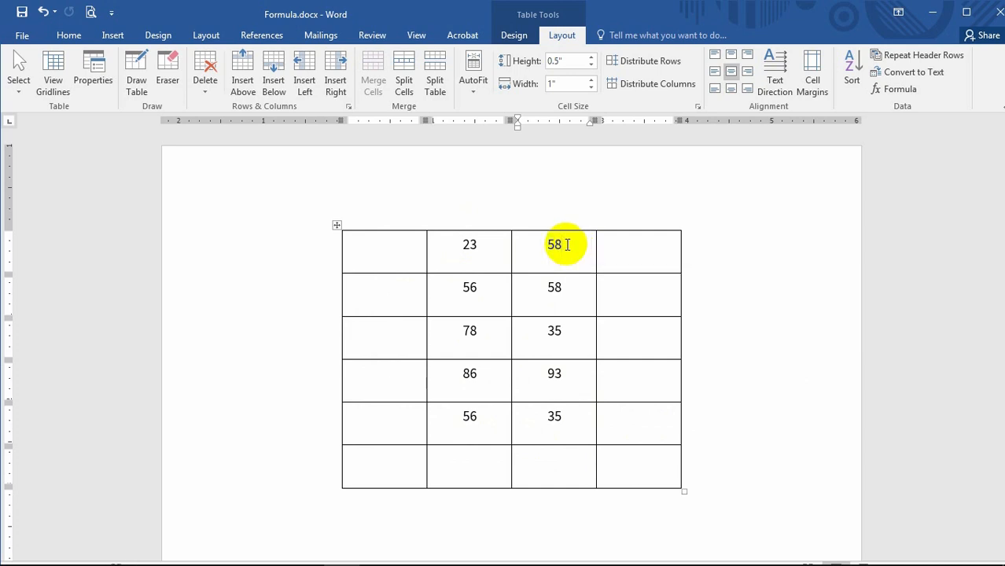
- Insert the formula =B1-C1 in the first row's last cell, replacing the proposed SUM formula
{"action": "left_click", "coordinate": [636, 246]}
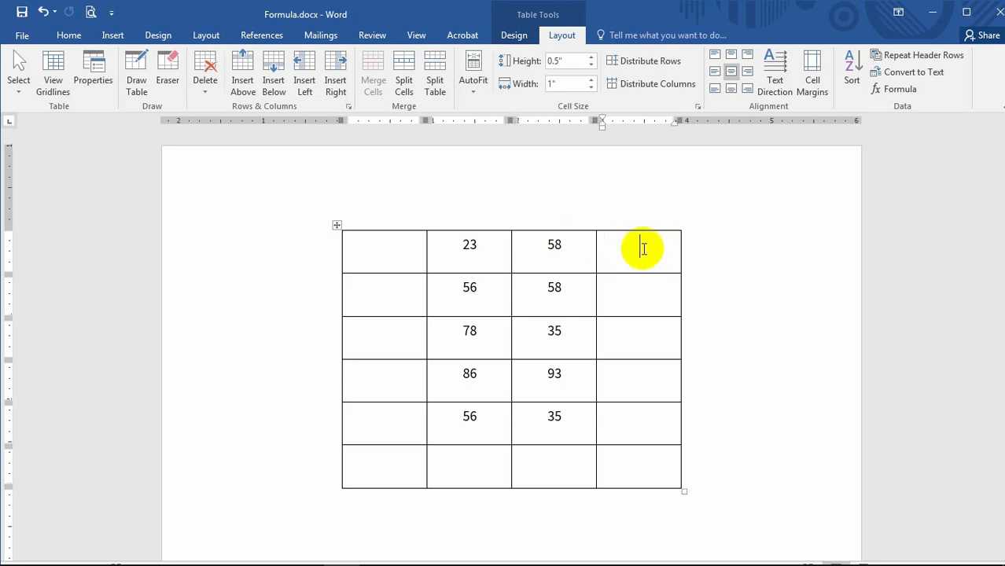
{"action": "left_click", "coordinate": [894, 89]}
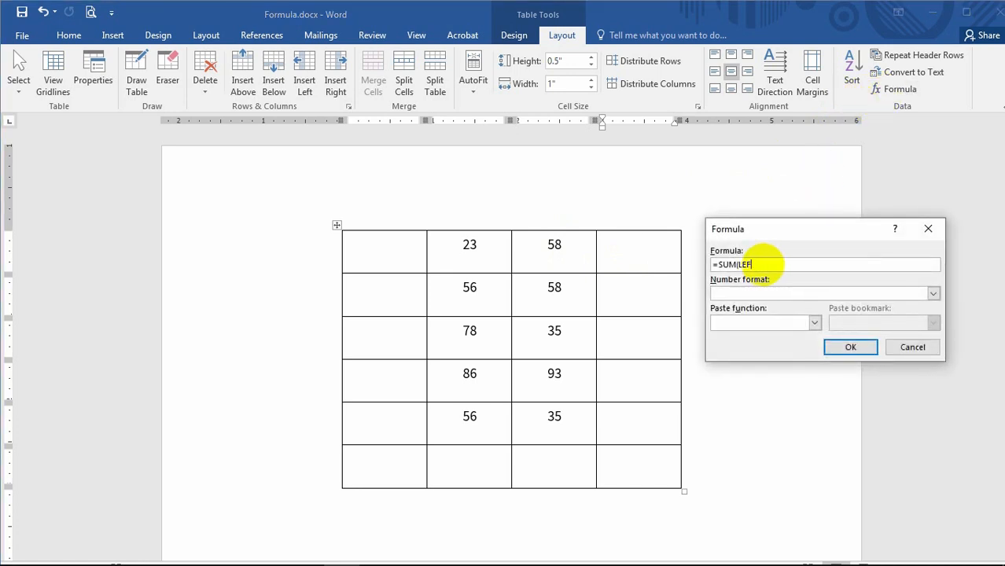
{"action": "key", "text": "BackSpace"}
{"action": "key", "text": "BackSpace"}
{"action": "key", "text": "BackSpace"}
{"action": "key", "text": "BackSpace"}
{"action": "key", "text": "BackSpace"}
{"action": "key", "text": "BackSpace"}
{"action": "key", "text": "BackSpace"}
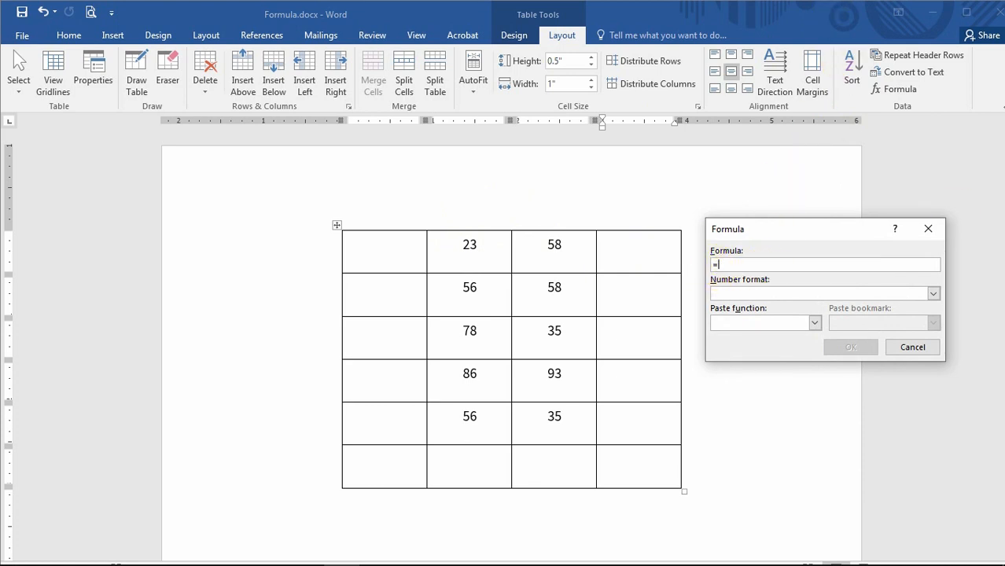
{"action": "type", "text": "B1-C1"}
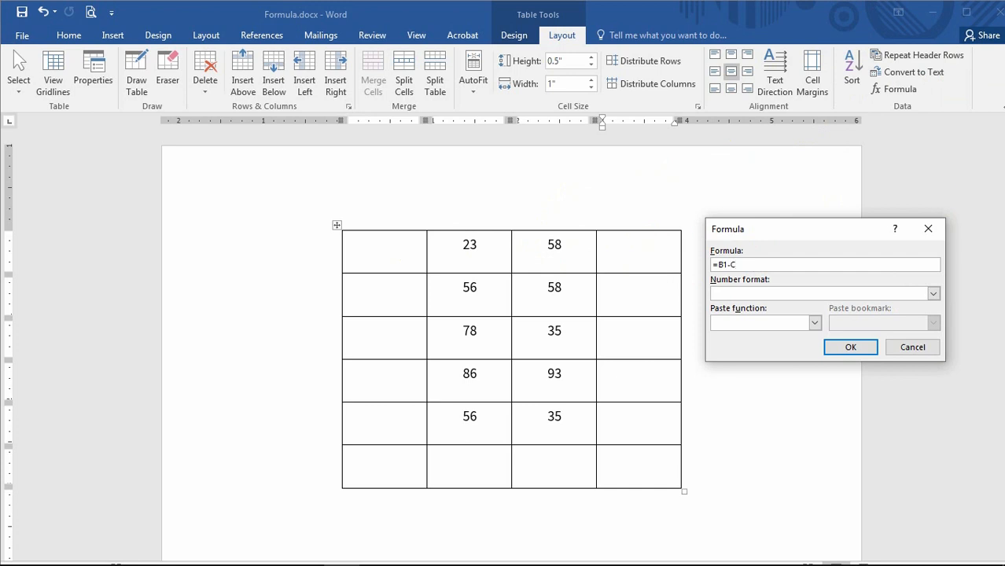
{"action": "left_click", "coordinate": [846, 346]}
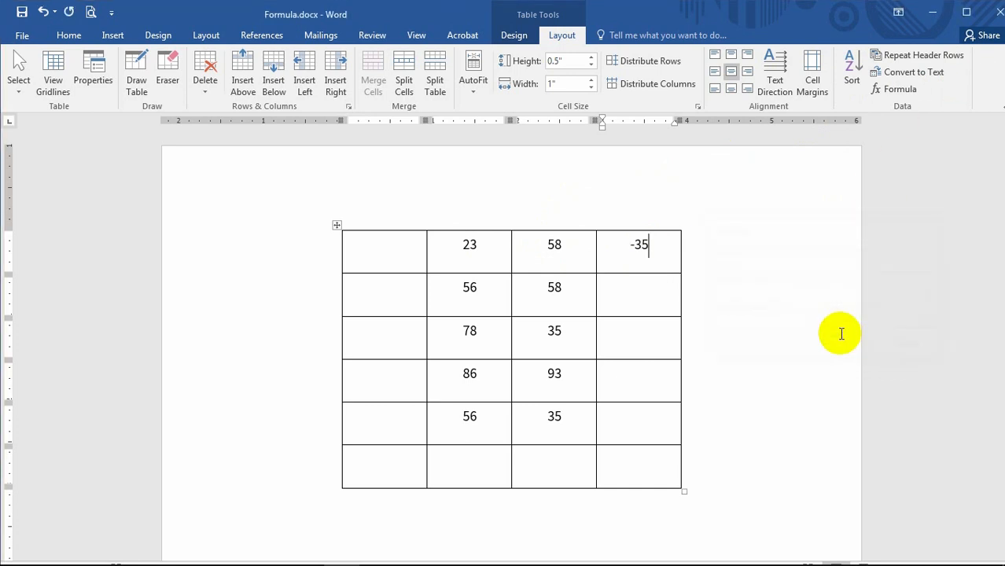
- Compare the first row's two numbers with the subtraction result, and delete that result from the last cell
{"action": "left_click", "coordinate": [463, 245]}
{"action": "left_click", "coordinate": [559, 245]}
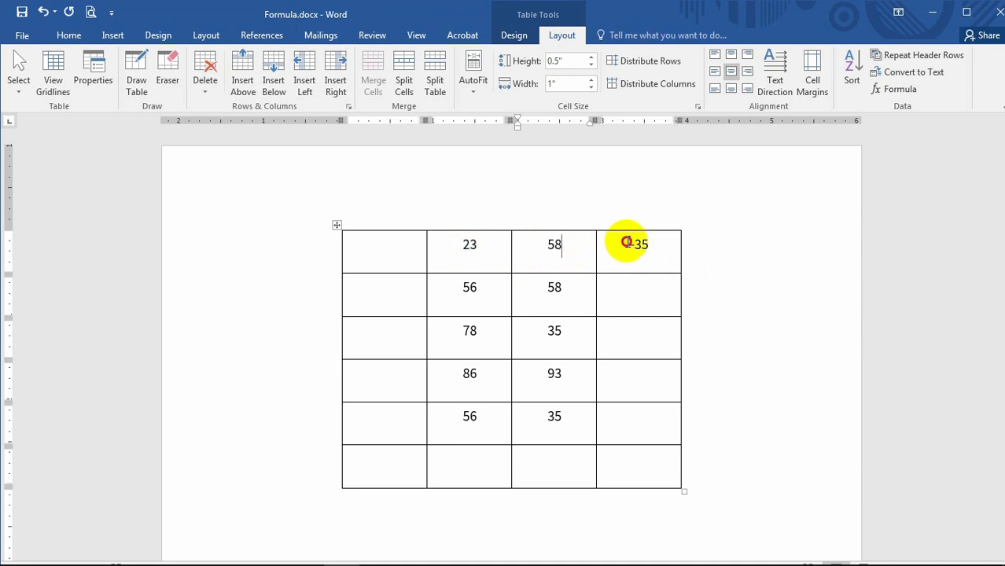
{"action": "left_click_drag", "start_coordinate": [627, 244], "coordinate": [651, 244]}
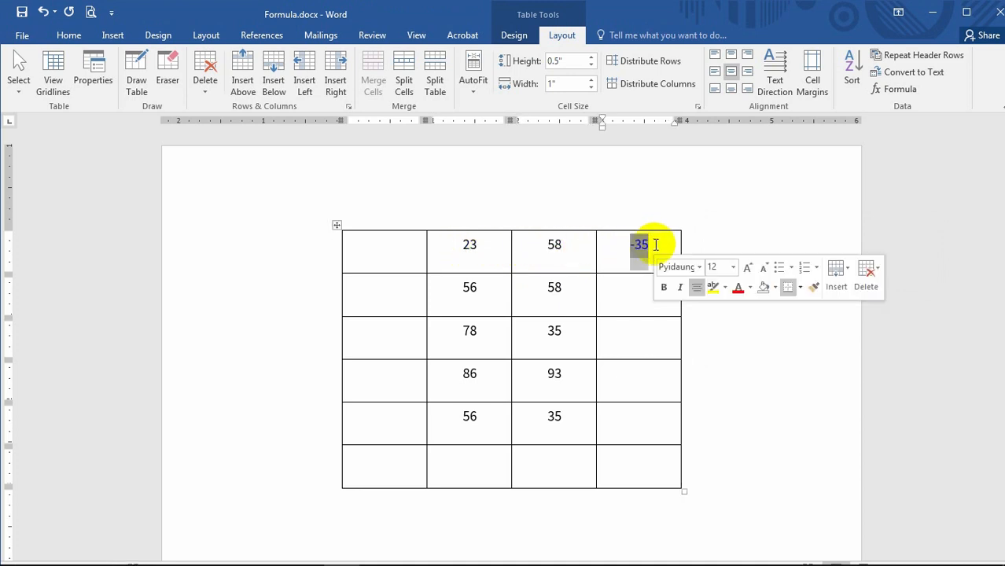
{"action": "left_click", "coordinate": [650, 245]}
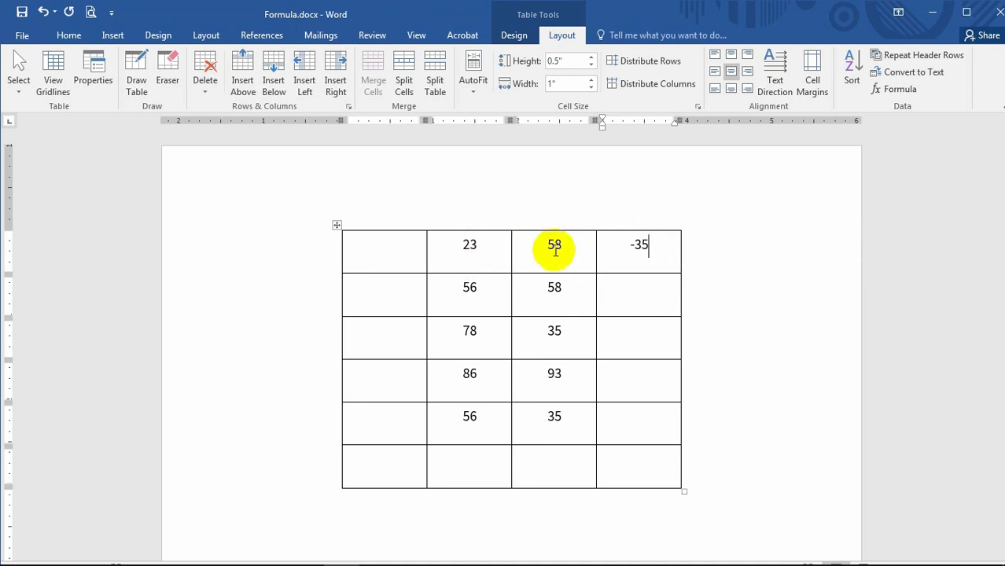
{"action": "left_click", "coordinate": [616, 249]}
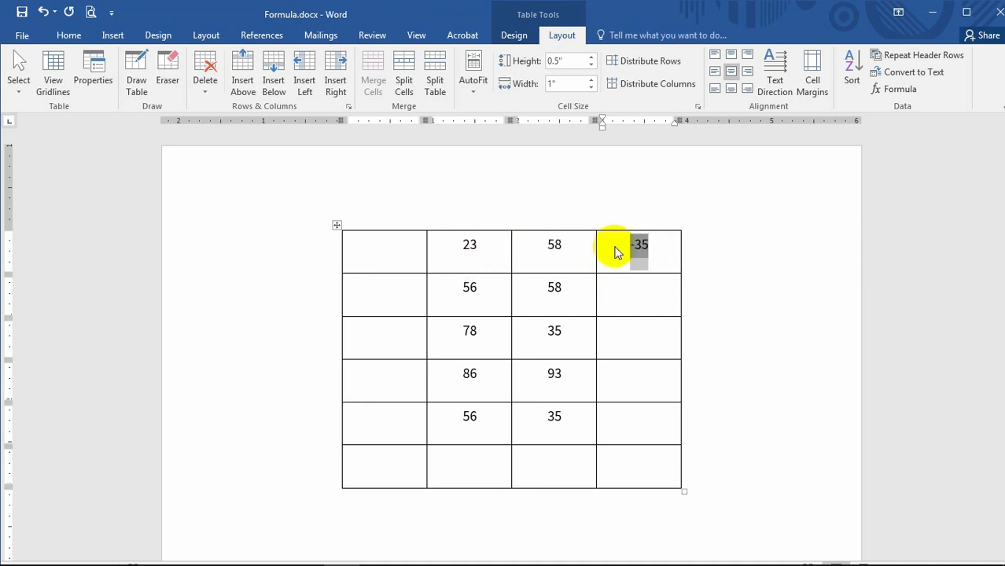
{"action": "key", "text": "Delete"}
- Insert the formula =C1-B1 in the first row's last cell to subtract the second column's number from the third's
{"action": "left_click", "coordinate": [896, 89]}
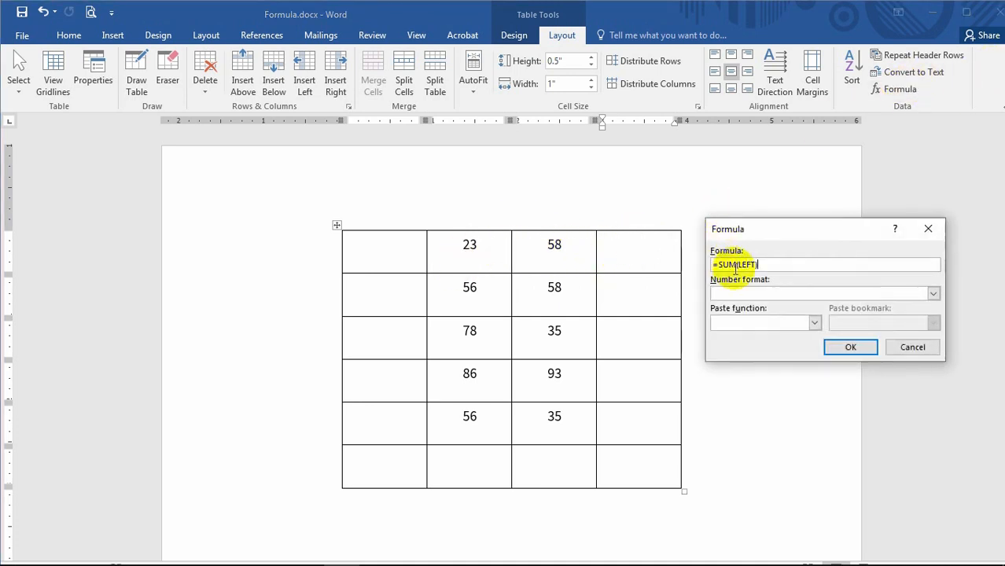
{"action": "key", "text": "BackSpace"}
{"action": "key", "text": "BackSpace"}
{"action": "key", "text": "BackSpace"}
{"action": "key", "text": "BackSpace"}
{"action": "key", "text": "BackSpace"}
{"action": "key", "text": "BackSpace"}
{"action": "key", "text": "BackSpace"}
{"action": "key", "text": "BackSpace"}
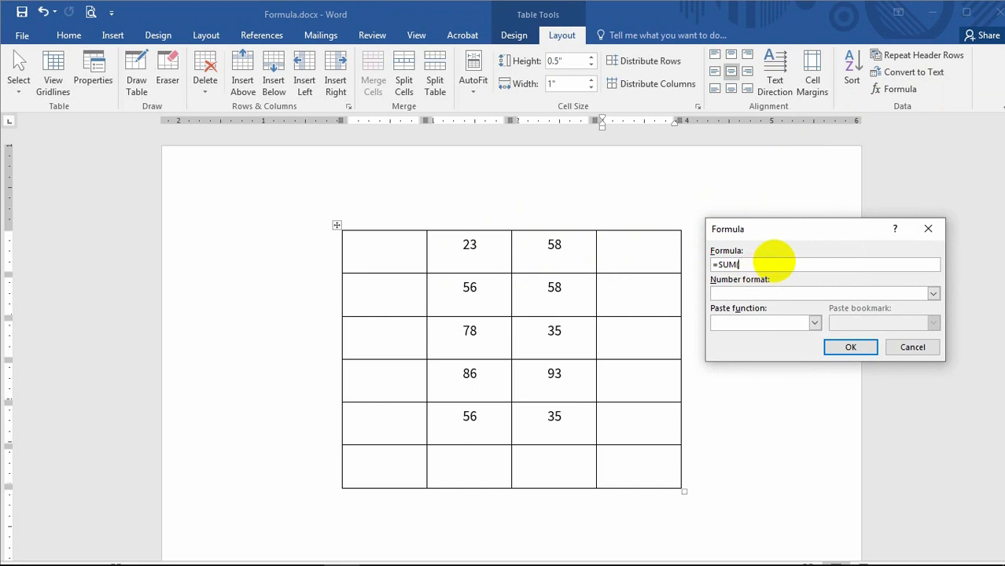
{"action": "type", "text": "C1-"}
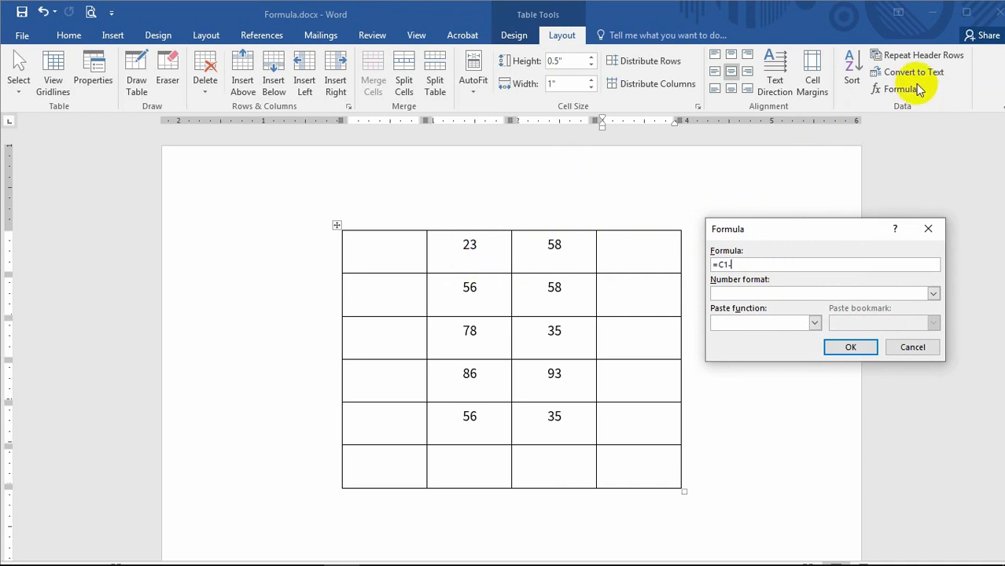
{"action": "type", "text": "B1"}
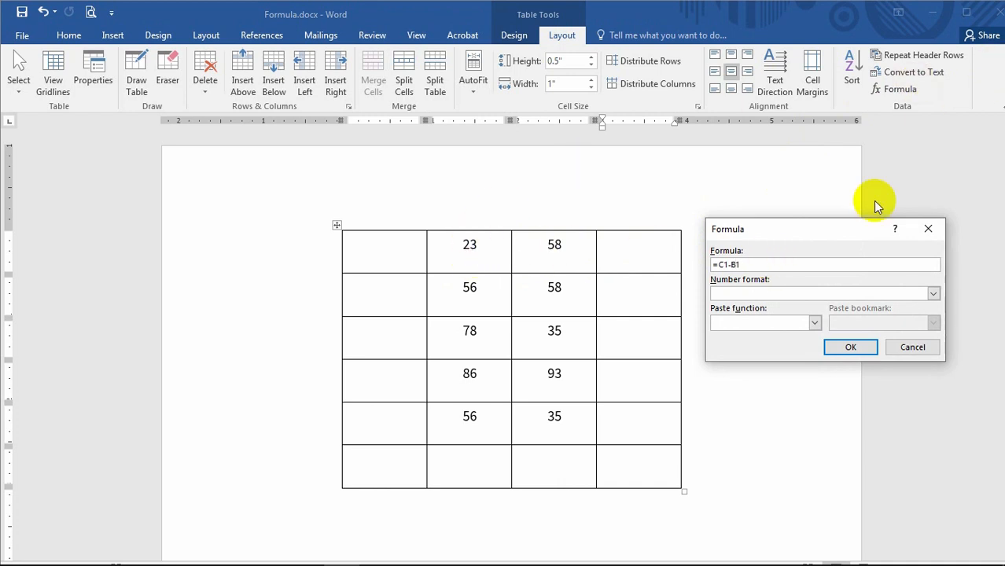
{"action": "left_click", "coordinate": [848, 353]}
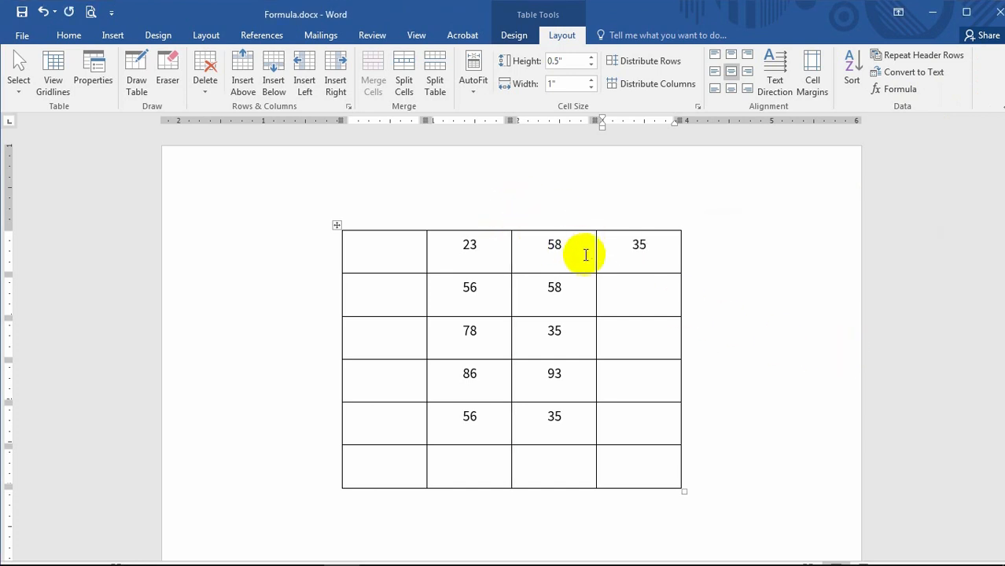
- Delete the =C1-B1 formula result from the first row's last cell
{"action": "double_click", "coordinate": [646, 250]}
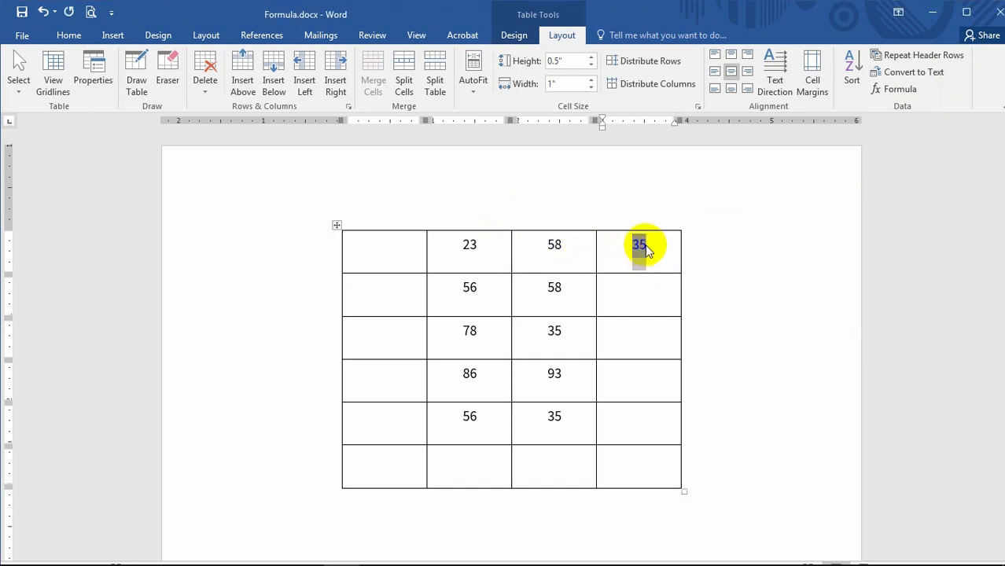
{"action": "left_click", "coordinate": [657, 244]}
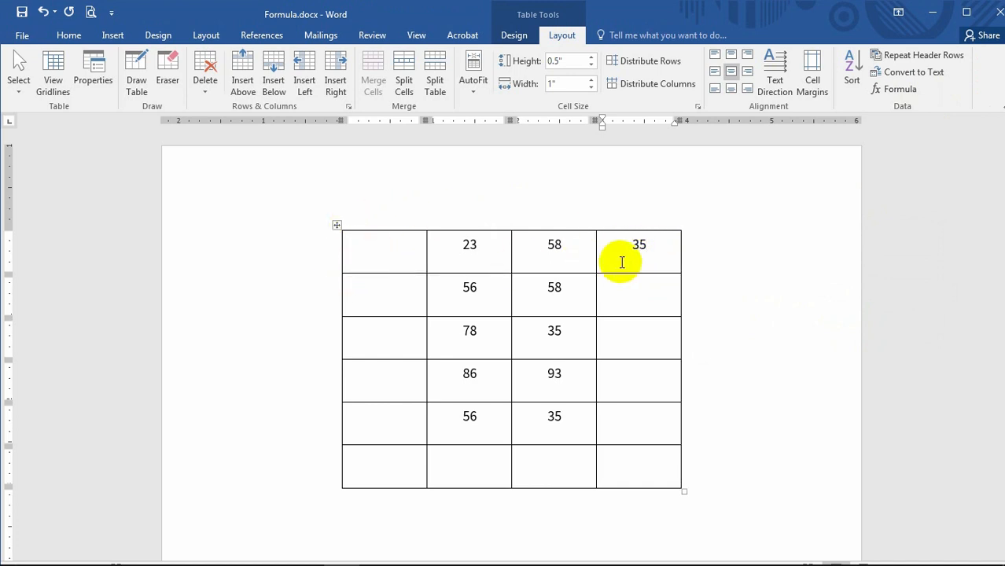
{"action": "key", "text": "Delete"}
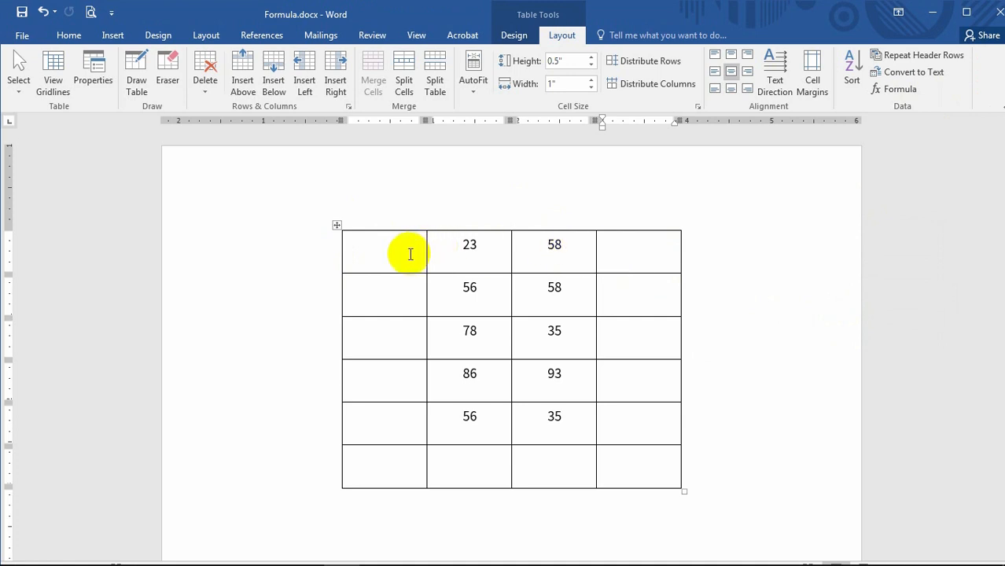
- Insert the formula =C1-B1 in the first row's first cell to subtract the second column's number from the third's
{"action": "left_click", "coordinate": [378, 250]}
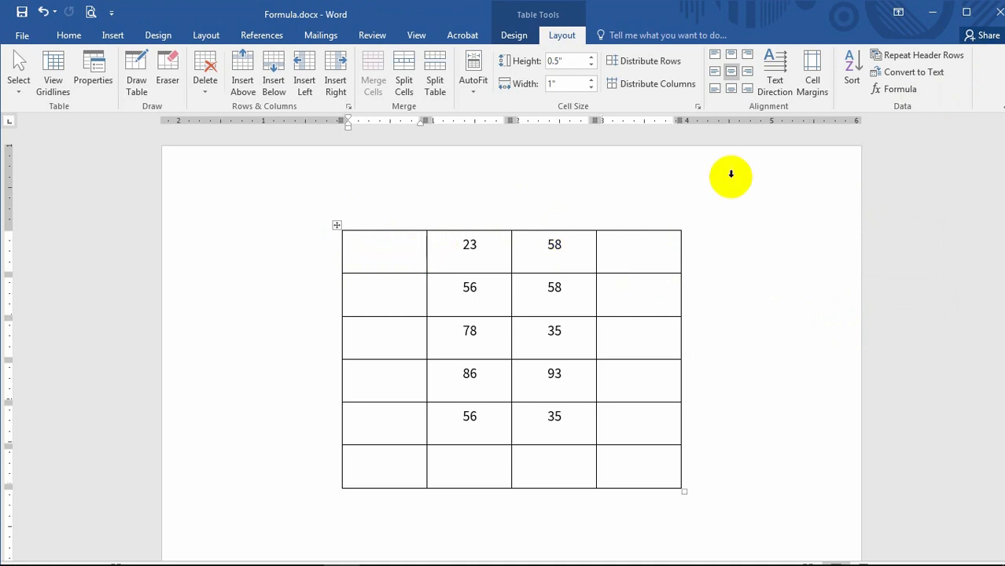
{"action": "left_click", "coordinate": [897, 90]}
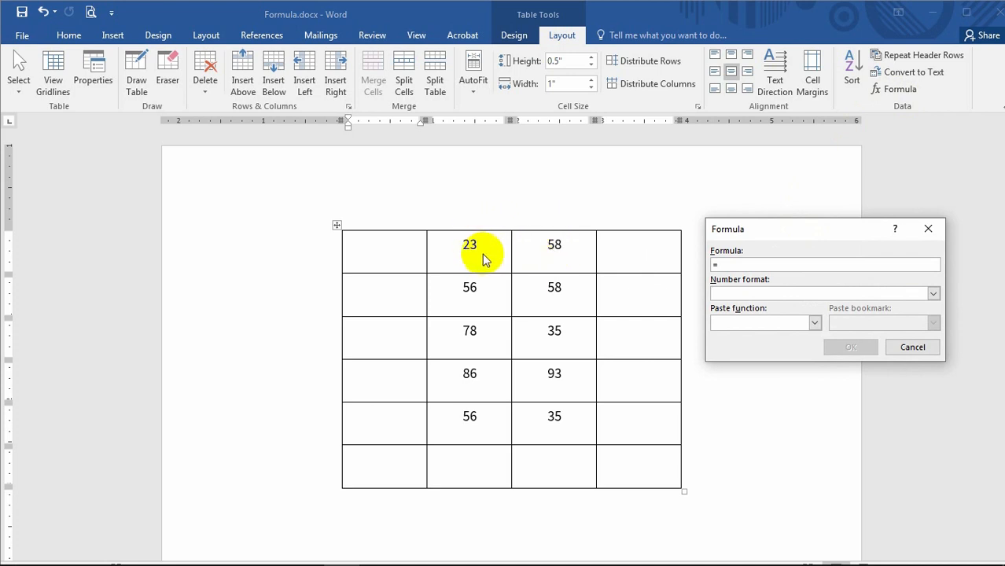
{"action": "type", "text": "C1-B1"}
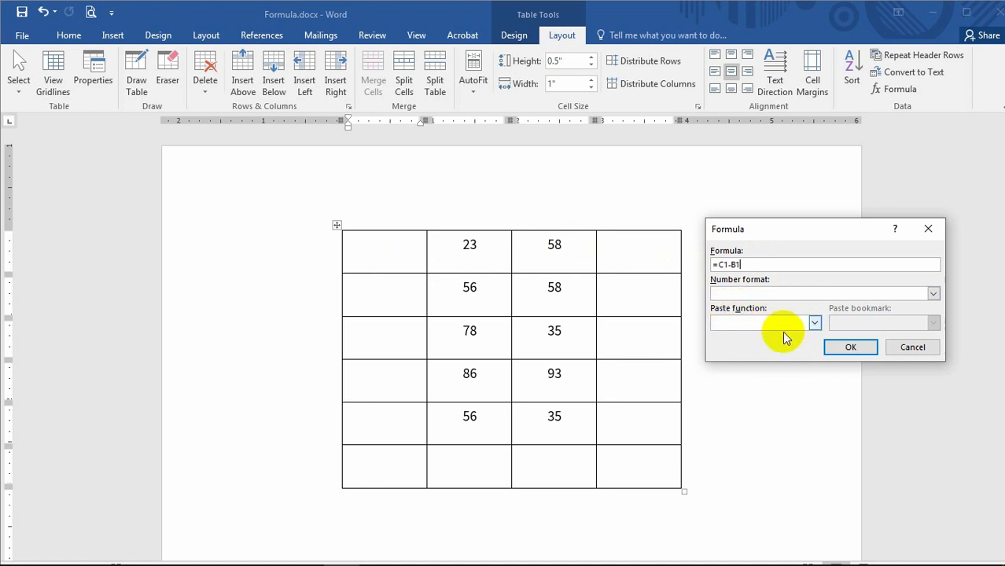
{"action": "left_click", "coordinate": [814, 322]}
{"action": "scroll", "coordinate": [754, 376], "scroll_direction": "down", "scroll_amount": 1}
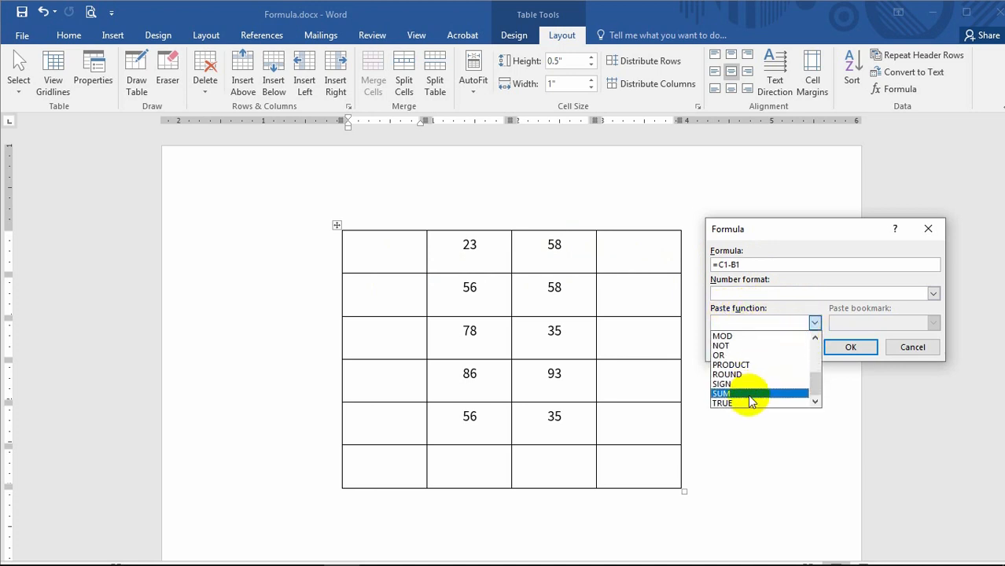
{"action": "scroll", "coordinate": [752, 406], "scroll_direction": "up", "scroll_amount": 1}
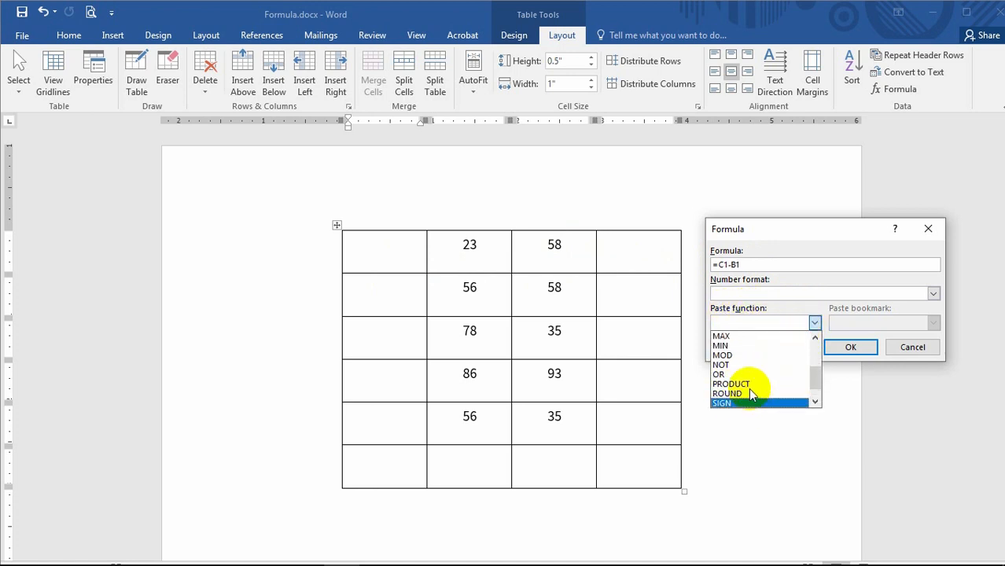
{"action": "scroll", "coordinate": [747, 375], "scroll_direction": "down", "scroll_amount": 1}
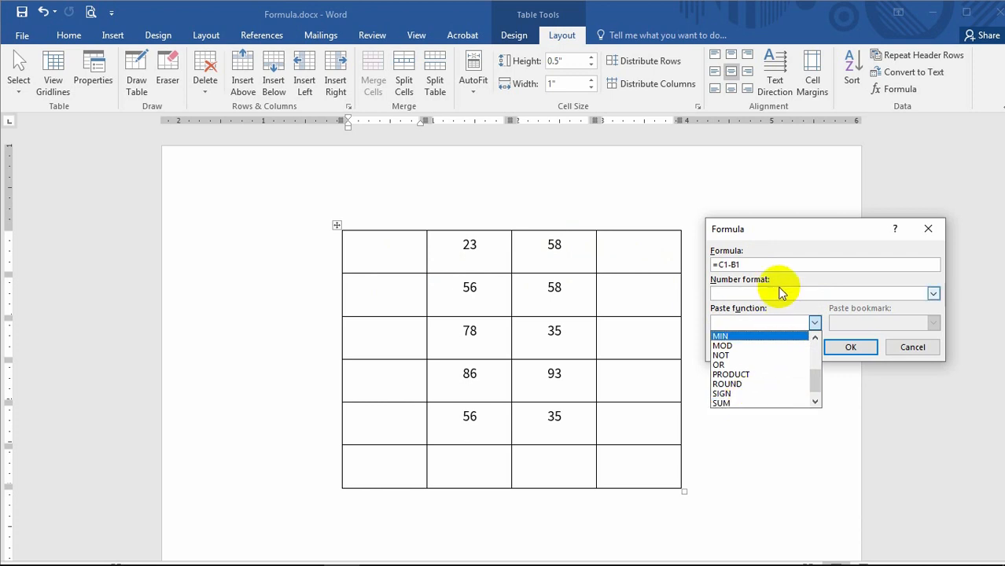
{"action": "left_click", "coordinate": [759, 265]}
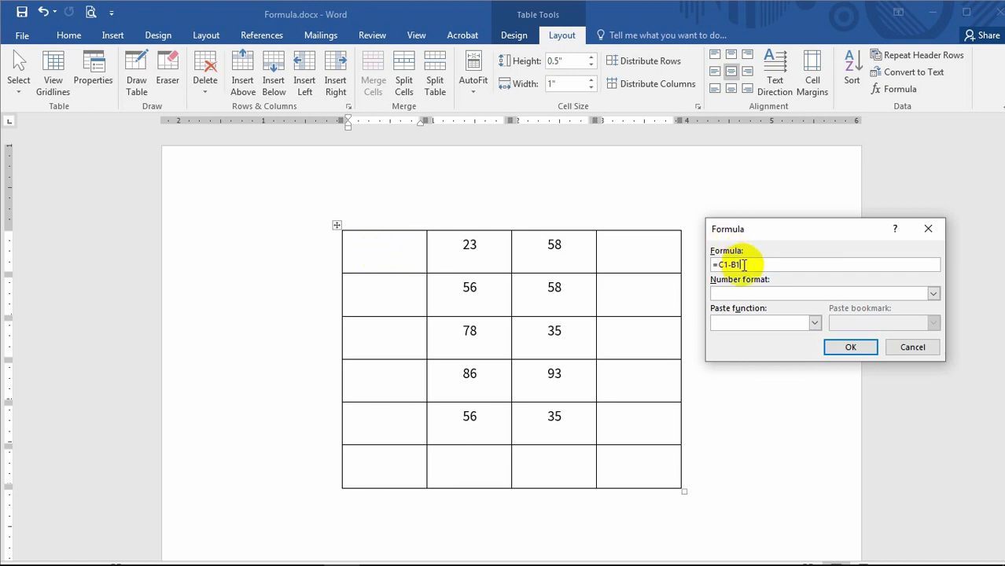
{"action": "left_click", "coordinate": [850, 349]}
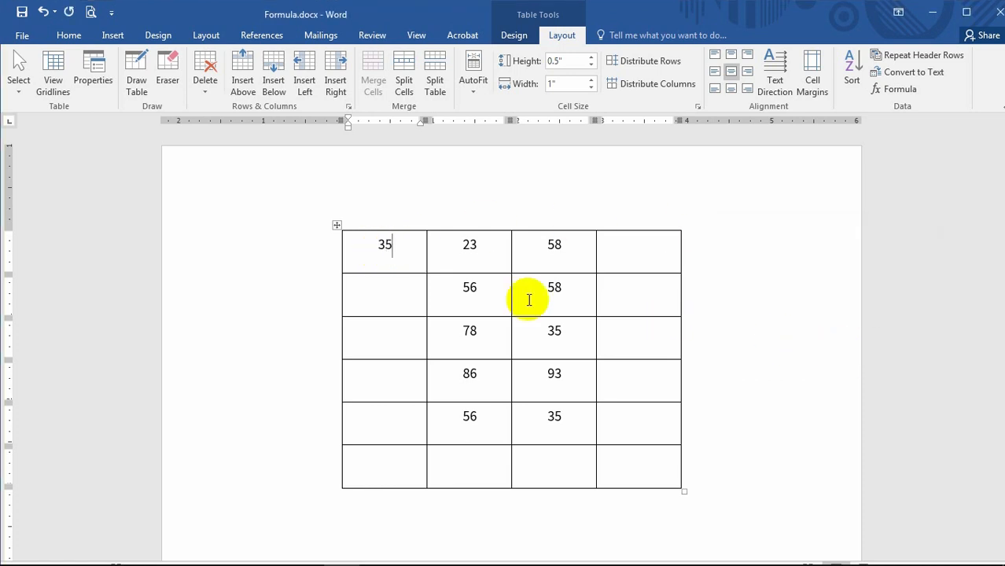
- Delete the subtraction formula result from the first row's first cell
{"action": "left_click_drag", "start_coordinate": [378, 246], "coordinate": [401, 244]}
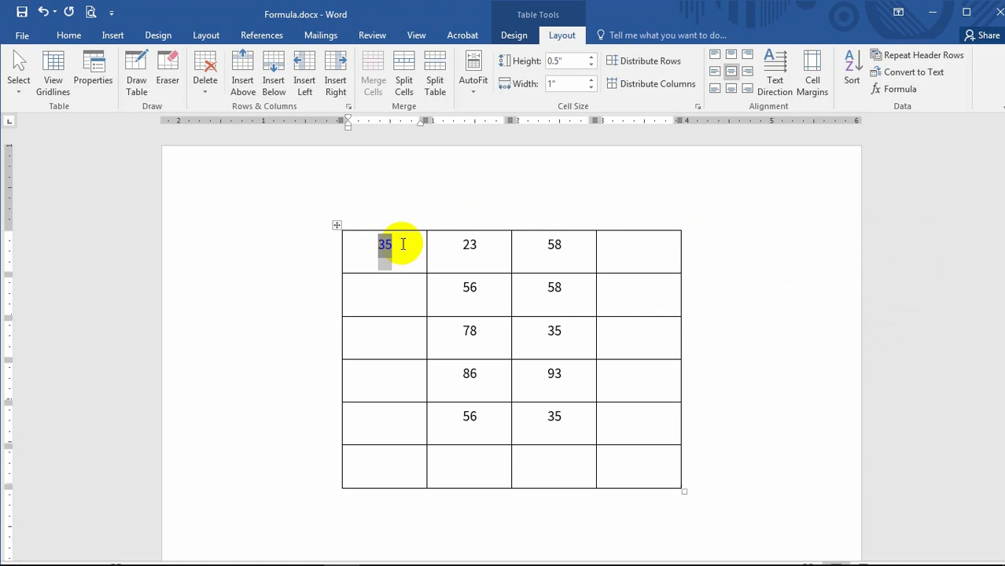
{"action": "left_click", "coordinate": [393, 244]}
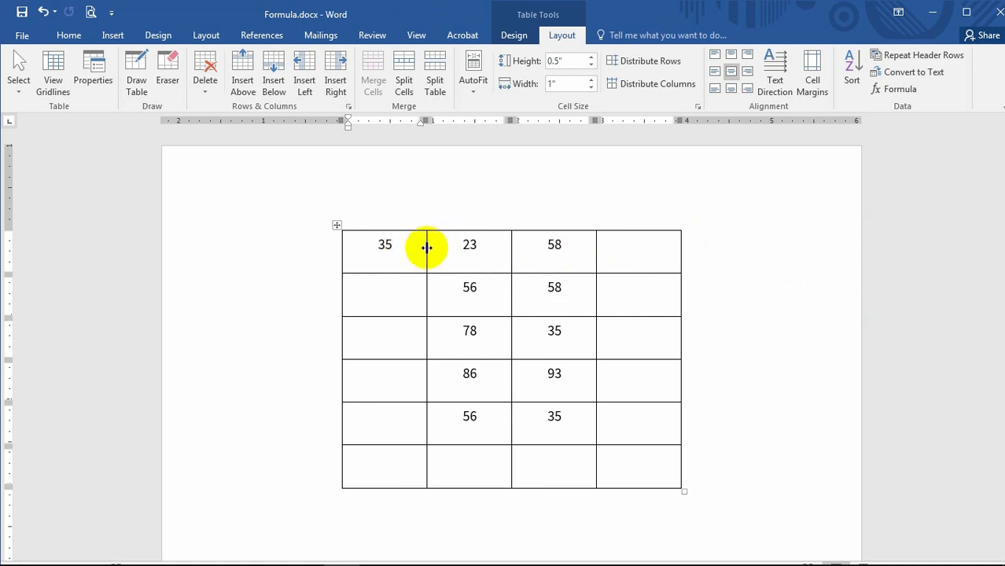
{"action": "left_click_drag", "start_coordinate": [371, 245], "coordinate": [403, 245]}
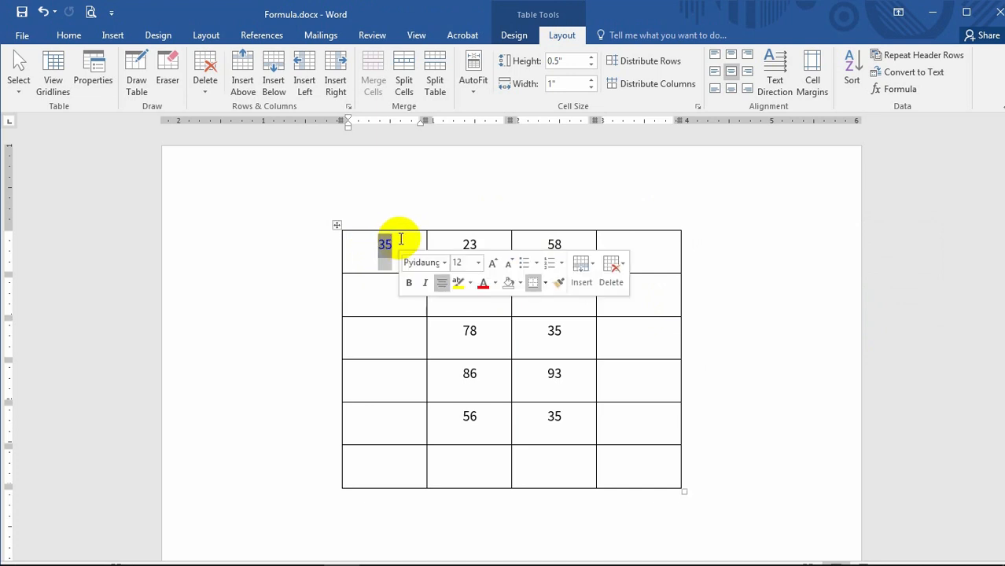
{"action": "left_click", "coordinate": [402, 244]}
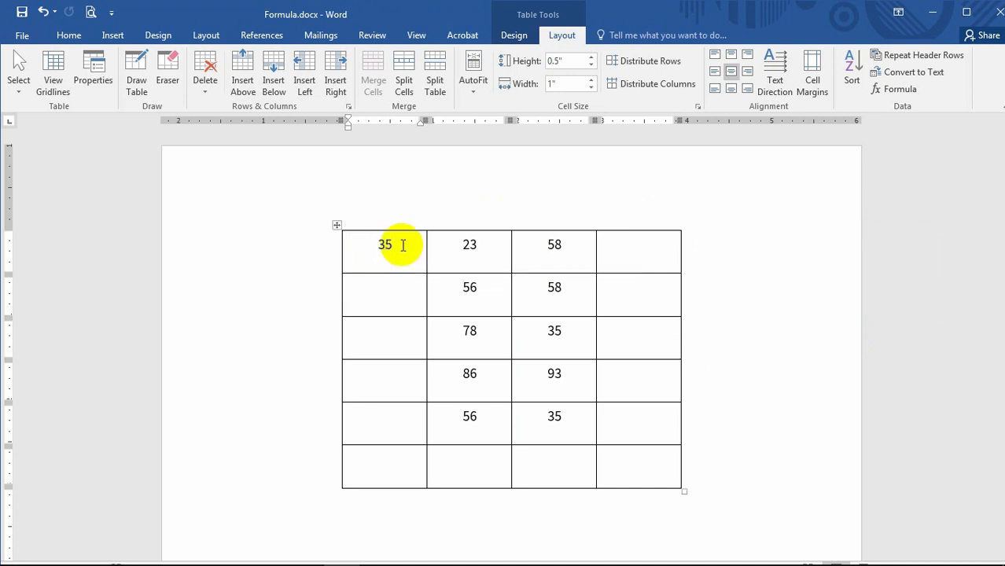
{"action": "key", "text": "BackSpace"}
{"action": "key", "text": "BackSpace"}
- Examine the two numbers in the first row's second and third cells
{"action": "left_click", "coordinate": [638, 249]}
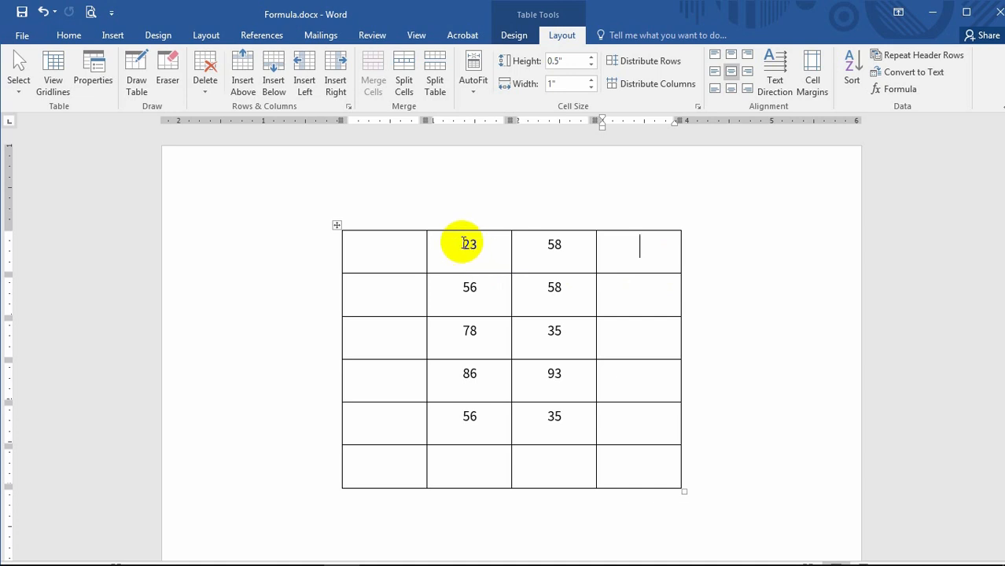
{"action": "left_click_drag", "start_coordinate": [461, 236], "coordinate": [478, 242]}
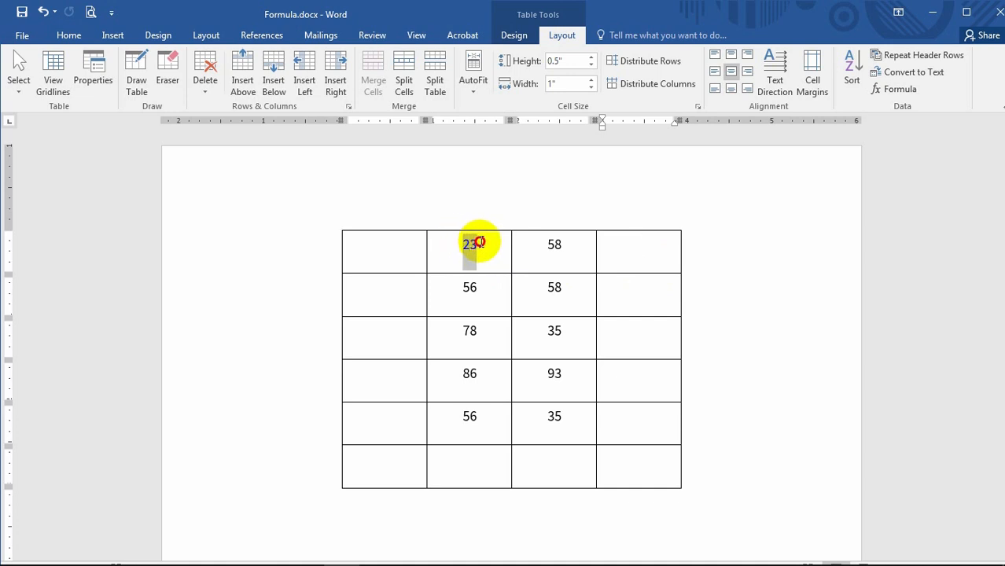
{"action": "left_click", "coordinate": [669, 246]}
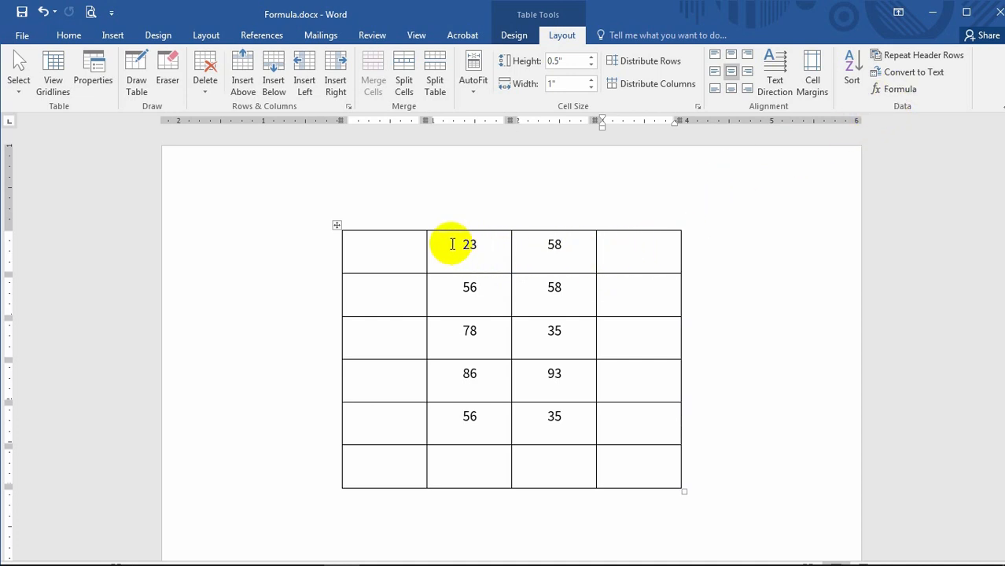
{"action": "left_click_drag", "start_coordinate": [460, 242], "coordinate": [512, 247]}
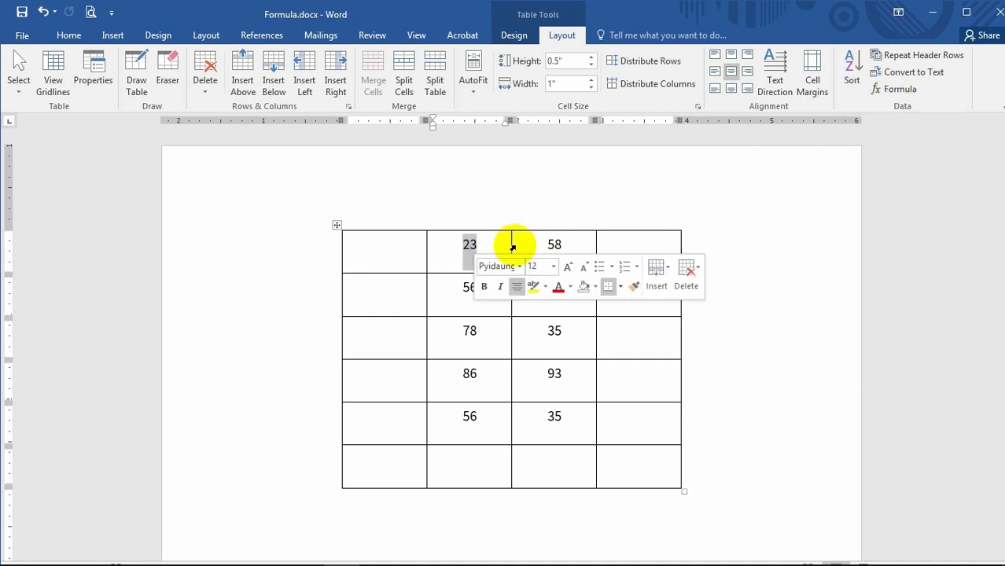
{"action": "double_click", "coordinate": [550, 242]}
{"action": "left_click", "coordinate": [461, 243]}
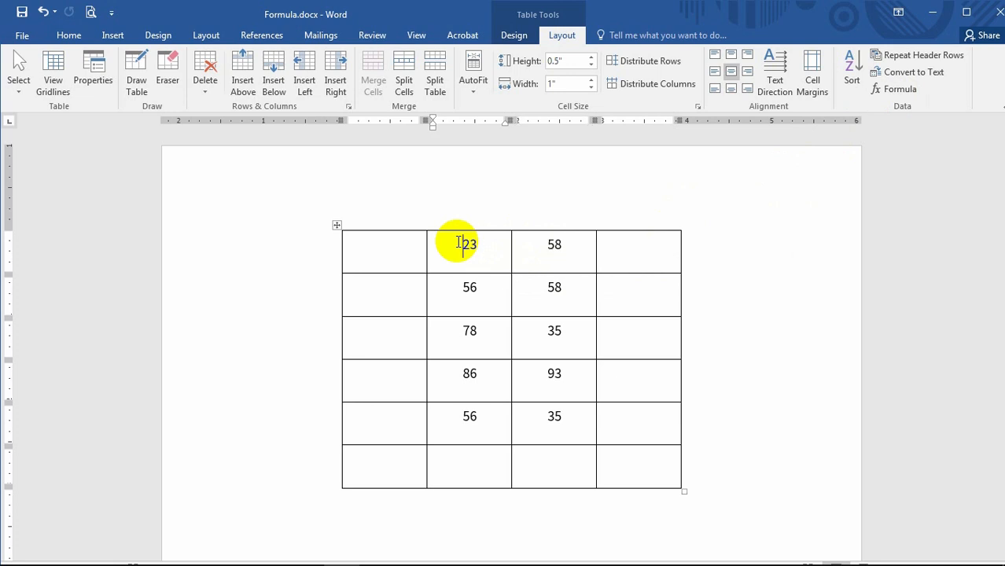
- Insert the formula =B1/C1 in the first row's last cell, replacing the proposed SUM formula
{"action": "left_click", "coordinate": [626, 246]}
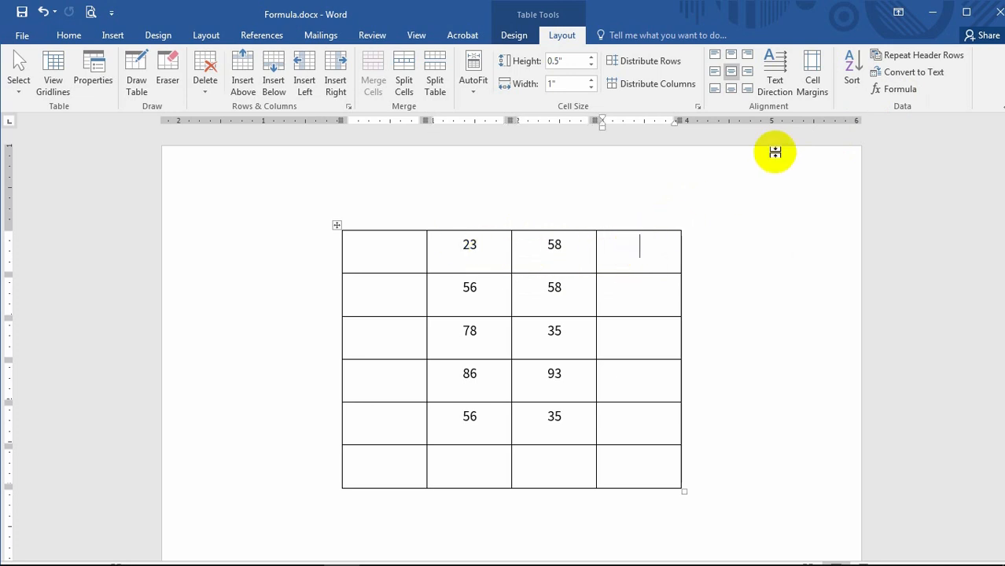
{"action": "left_click", "coordinate": [884, 90]}
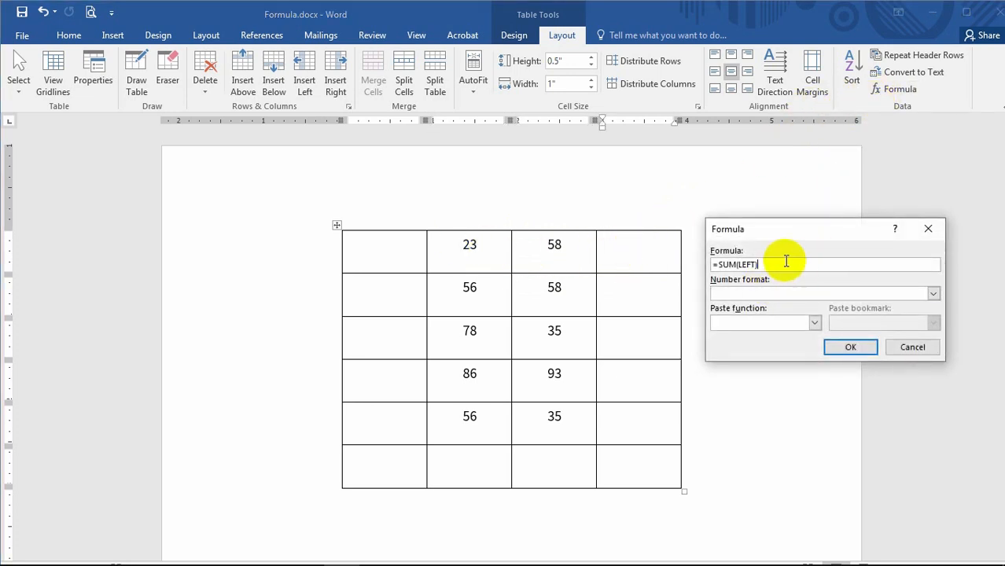
{"action": "key", "text": "BackSpace"}
{"action": "key", "text": "BackSpace"}
{"action": "key", "text": "BackSpace"}
{"action": "key", "text": "BackSpace"}
{"action": "key", "text": "BackSpace"}
{"action": "key", "text": "BackSpace"}
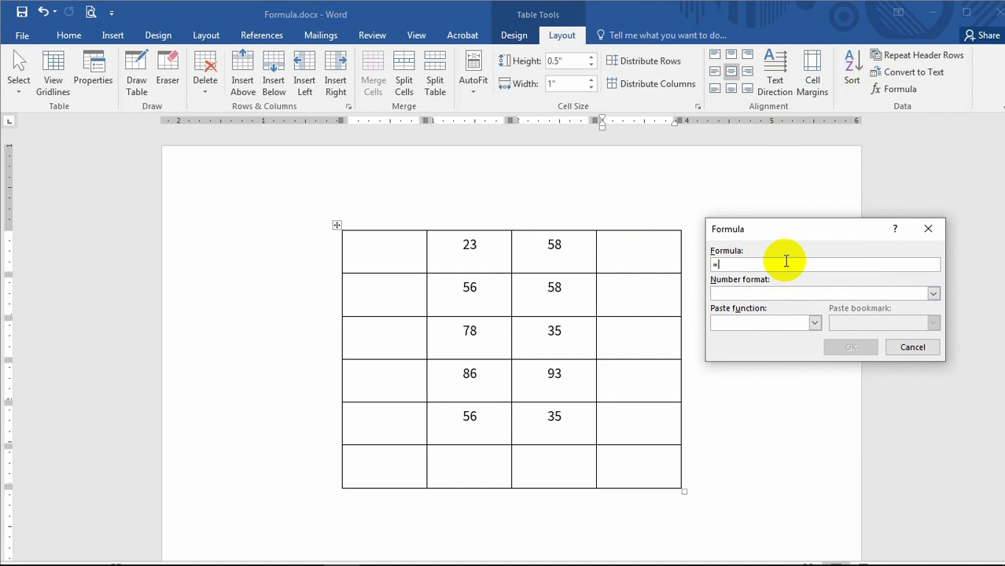
{"action": "type", "text": "B1/C1"}
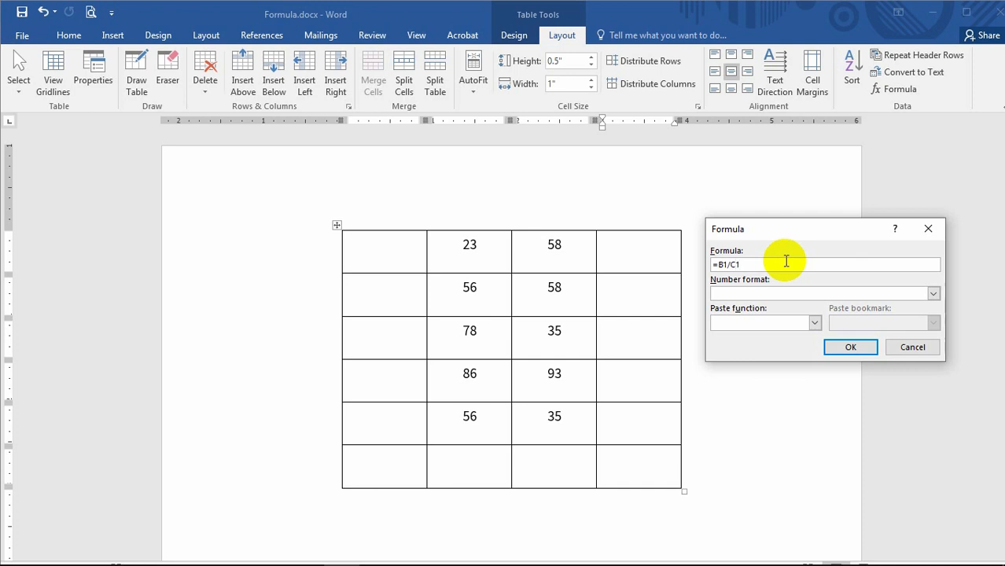
{"action": "left_click", "coordinate": [840, 348]}
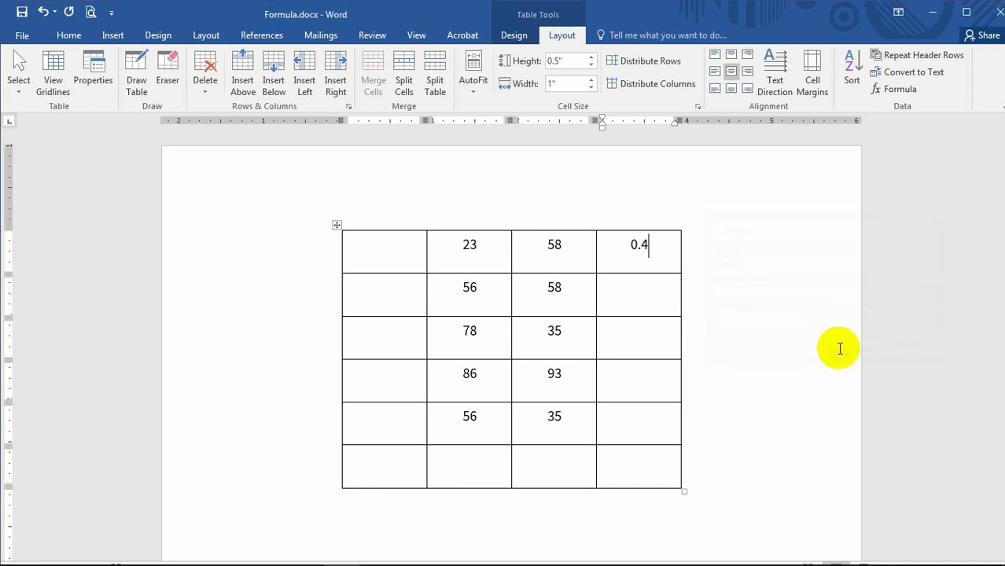
- Compare the division result with the first row's numbers, and delete that result from the last cell
{"action": "left_click", "coordinate": [638, 245]}
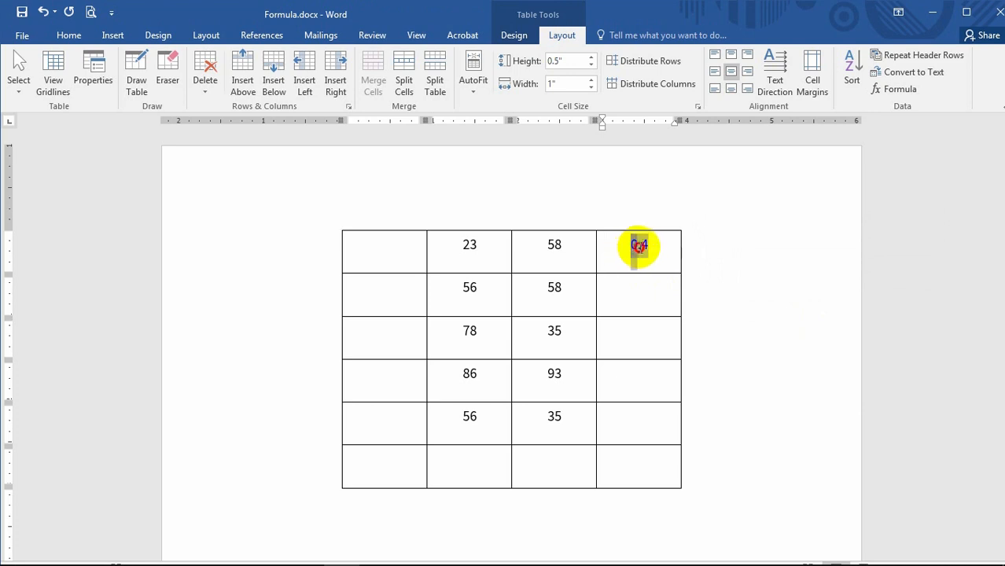
{"action": "left_click", "coordinate": [659, 247]}
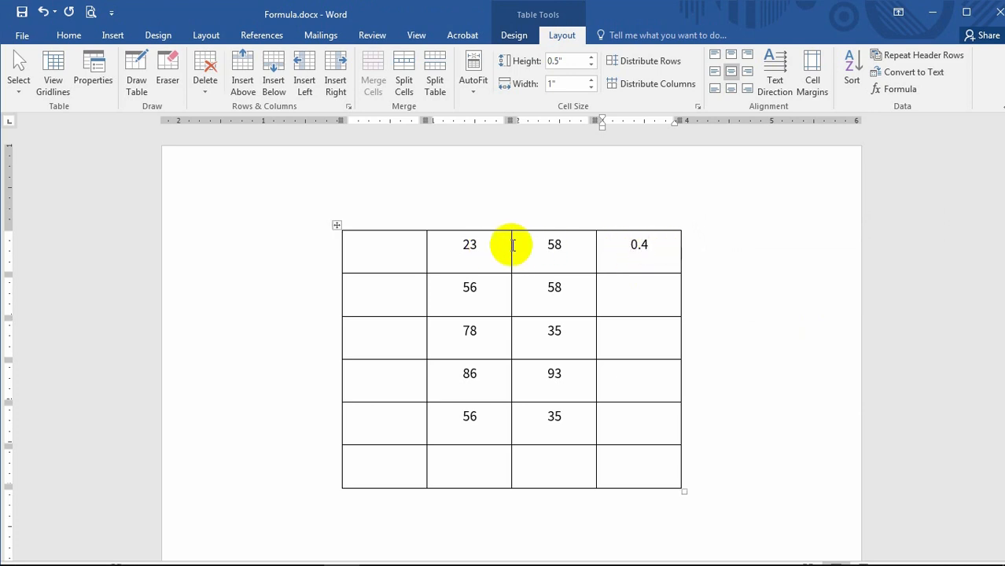
{"action": "left_click", "coordinate": [554, 244]}
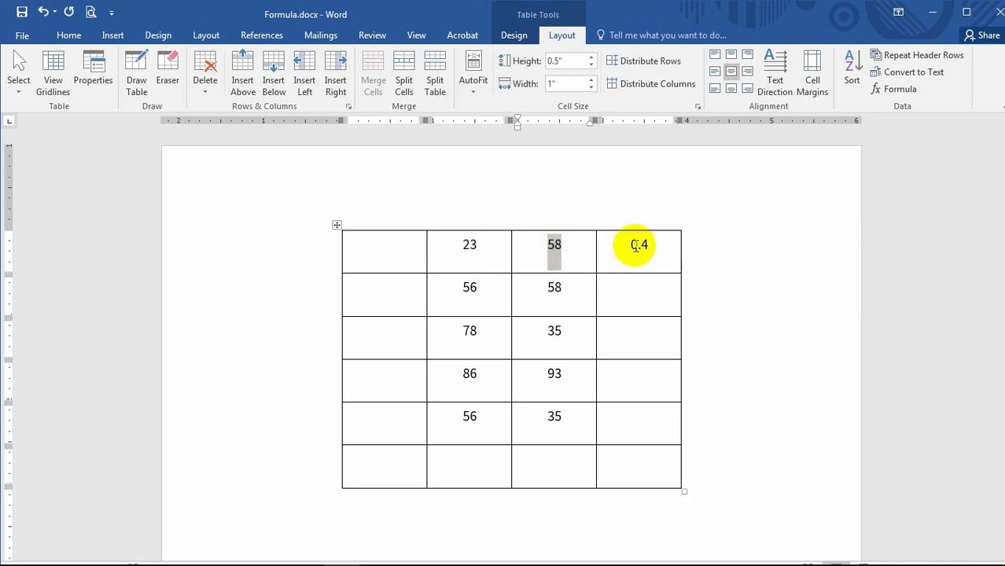
{"action": "left_click", "coordinate": [656, 247]}
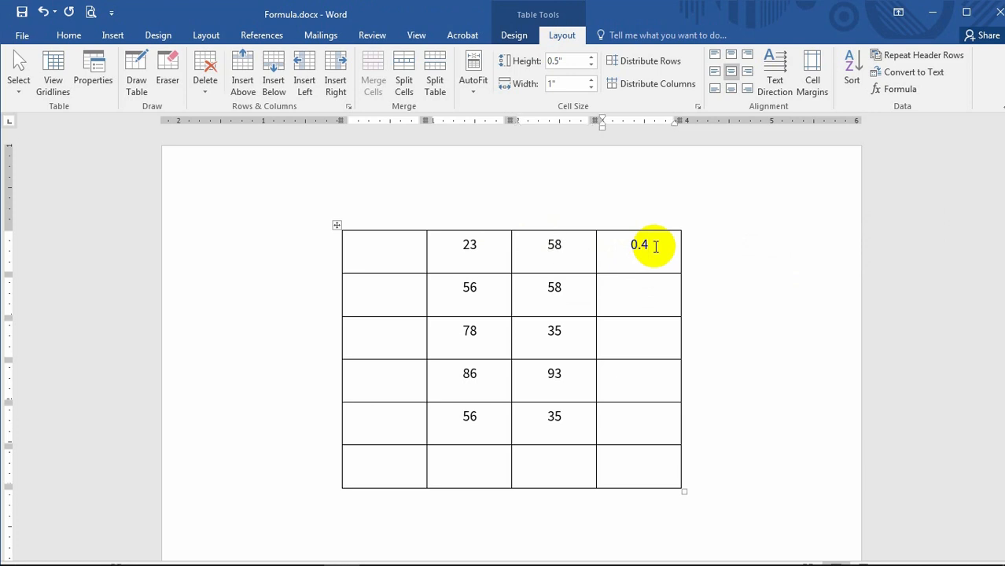
{"action": "key", "text": "BackSpace"}
{"action": "key", "text": "BackSpace"}
- Examine the two numbers in the second row's second and third cells
{"action": "left_click", "coordinate": [633, 291]}
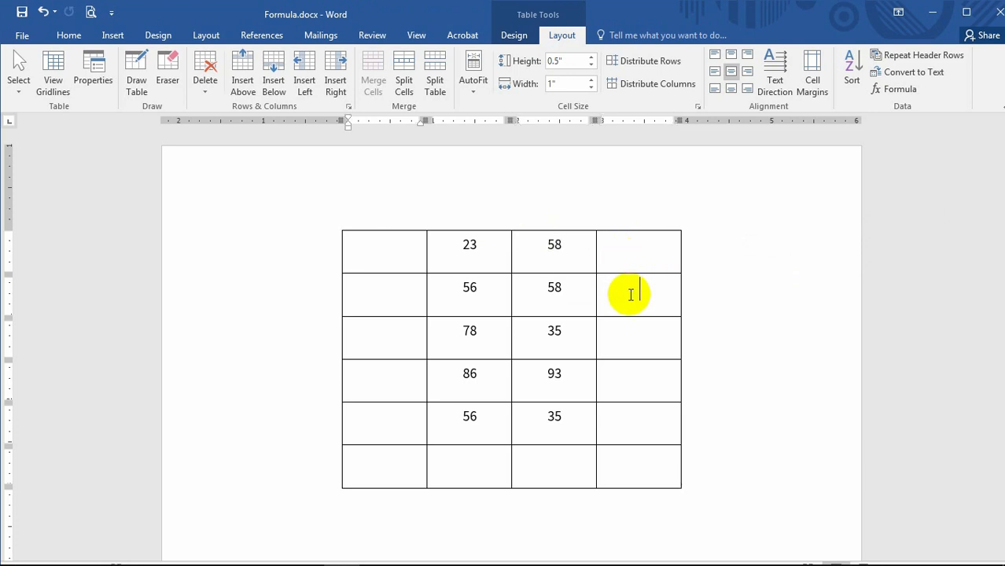
{"action": "left_click_drag", "start_coordinate": [462, 287], "coordinate": [578, 286]}
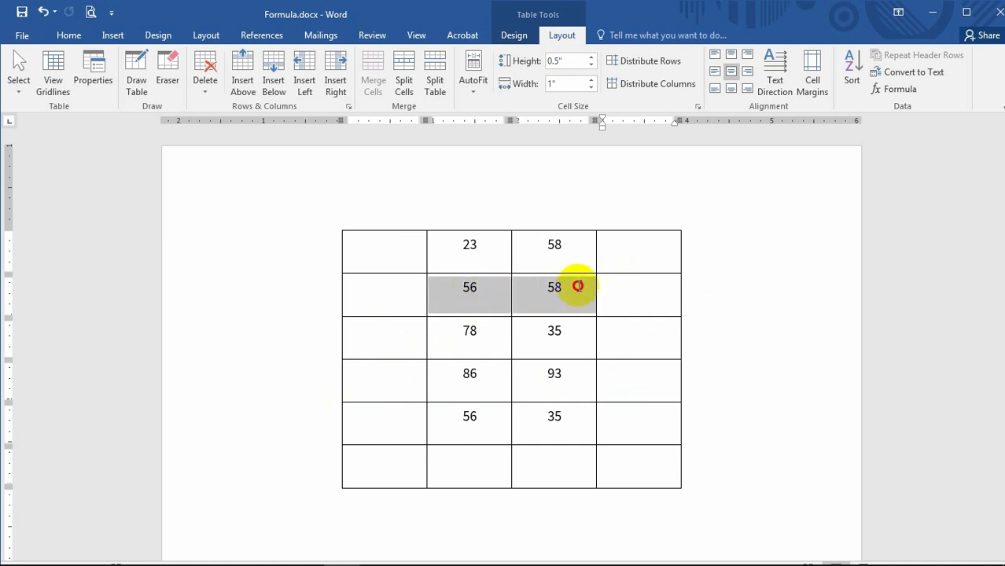
{"action": "left_click", "coordinate": [533, 283]}
{"action": "left_click_drag", "start_coordinate": [459, 285], "coordinate": [476, 287]}
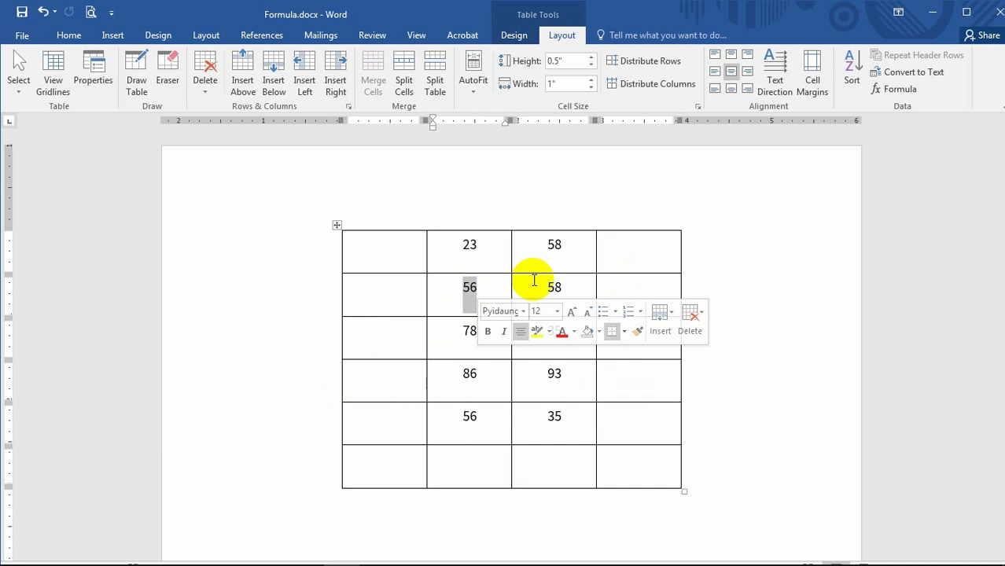
{"action": "left_click", "coordinate": [458, 287]}
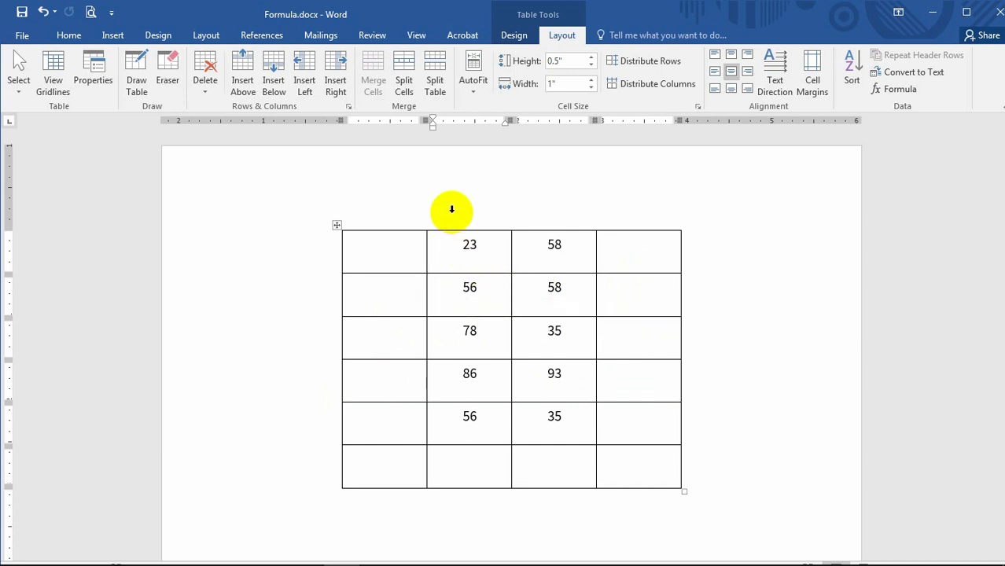
- Trace the second and third columns and the first two rows to determine the cell positions of the second row's numbers
{"action": "left_click_drag", "start_coordinate": [455, 238], "coordinate": [497, 446]}
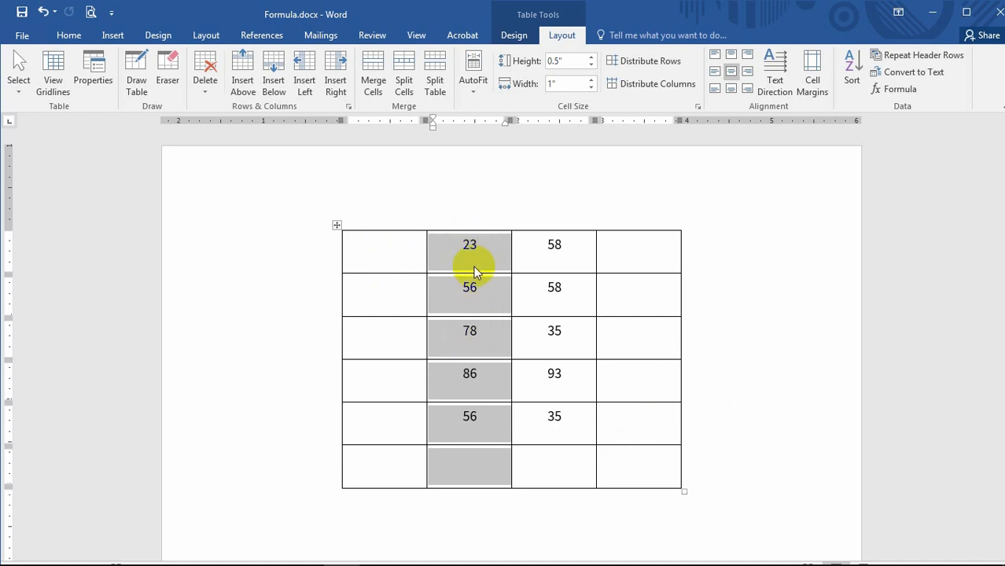
{"action": "left_click_drag", "start_coordinate": [550, 287], "coordinate": [576, 288]}
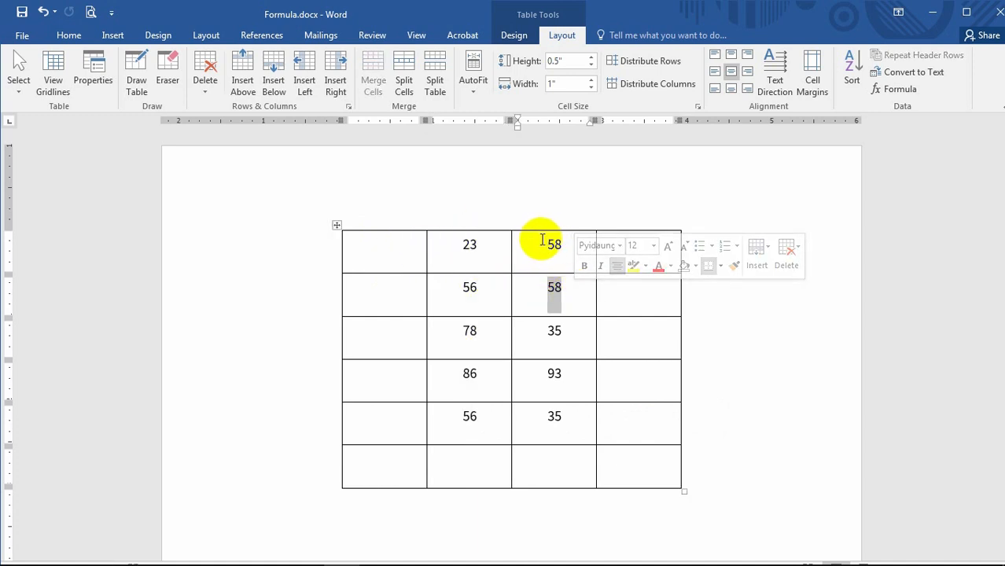
{"action": "left_click_drag", "start_coordinate": [541, 239], "coordinate": [582, 464]}
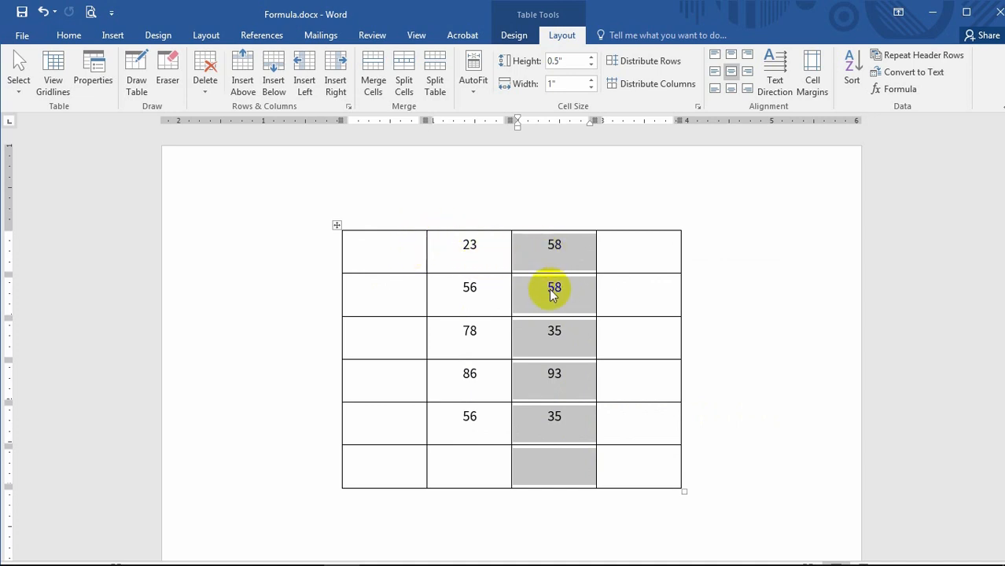
{"action": "left_click", "coordinate": [550, 288]}
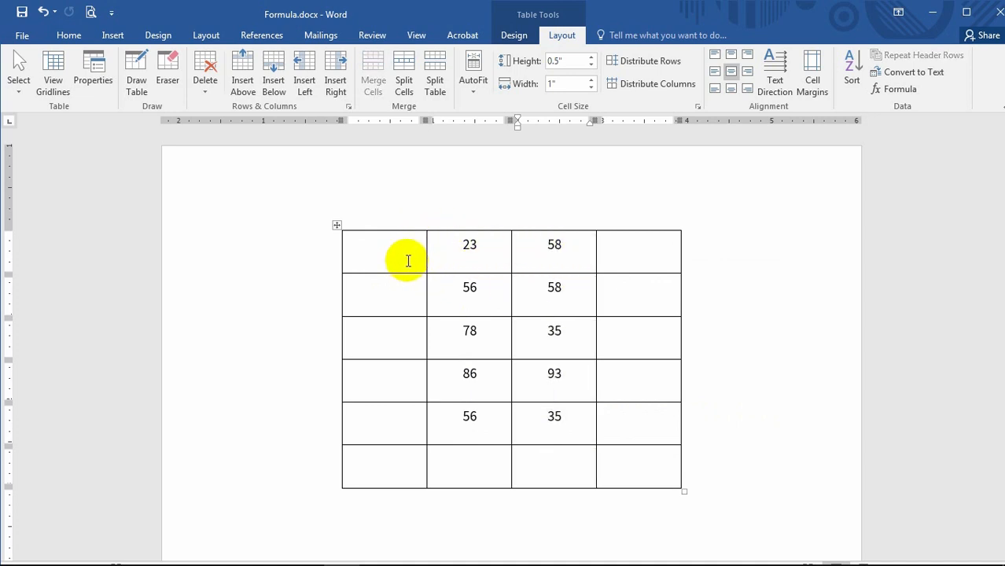
{"action": "left_click_drag", "start_coordinate": [363, 242], "coordinate": [632, 245]}
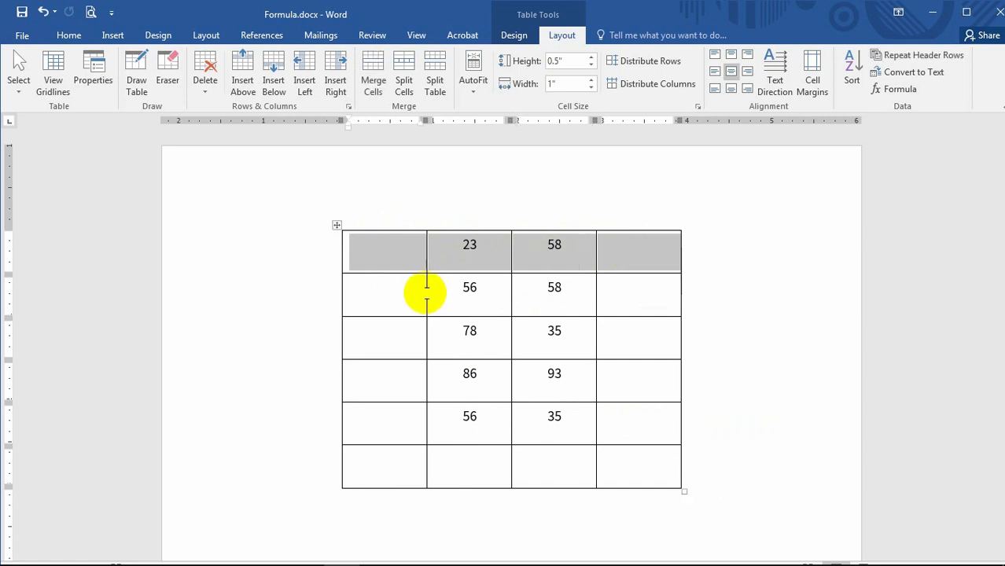
{"action": "left_click_drag", "start_coordinate": [425, 291], "coordinate": [621, 289]}
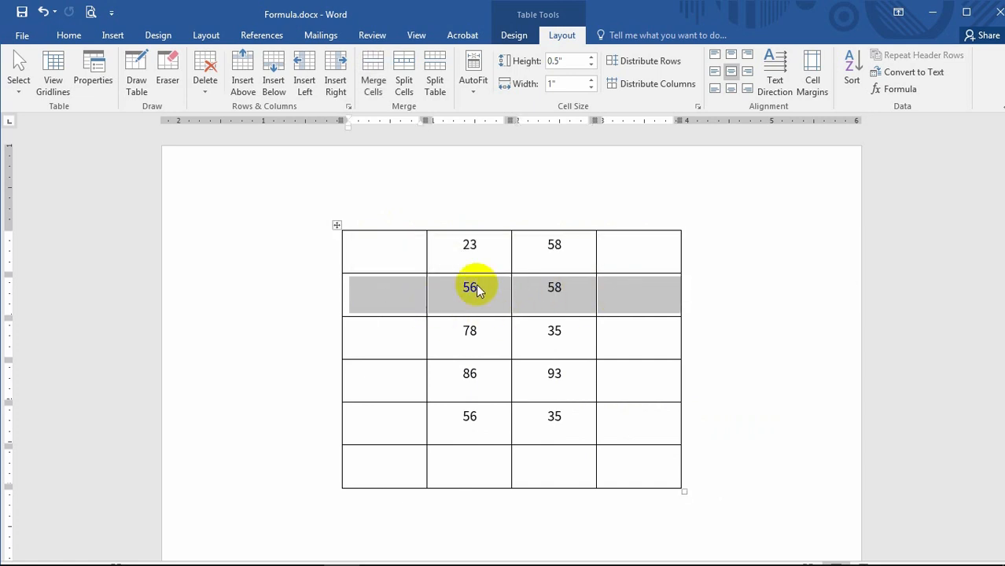
{"action": "left_click_drag", "start_coordinate": [461, 286], "coordinate": [474, 286]}
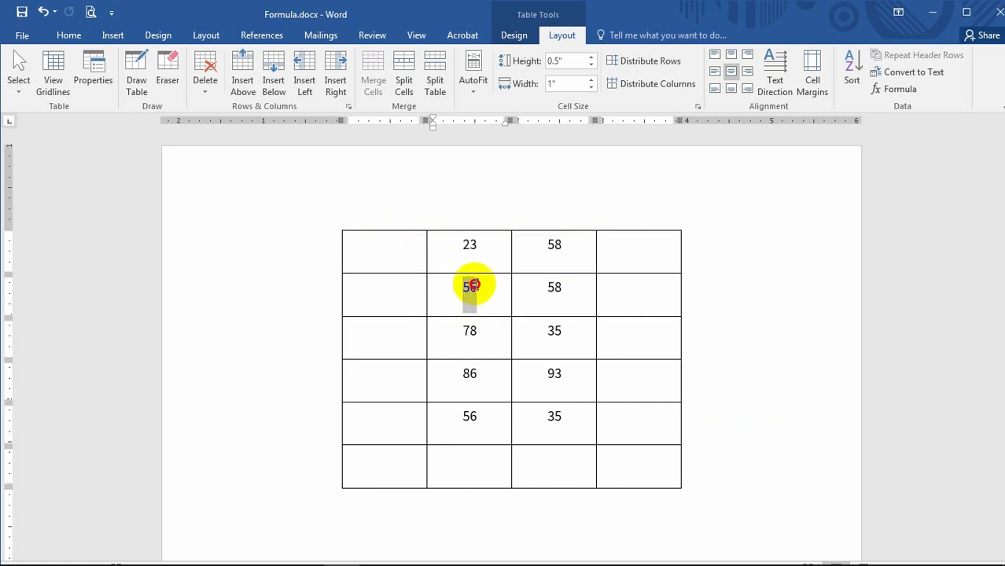
{"action": "left_click_drag", "start_coordinate": [548, 287], "coordinate": [562, 286]}
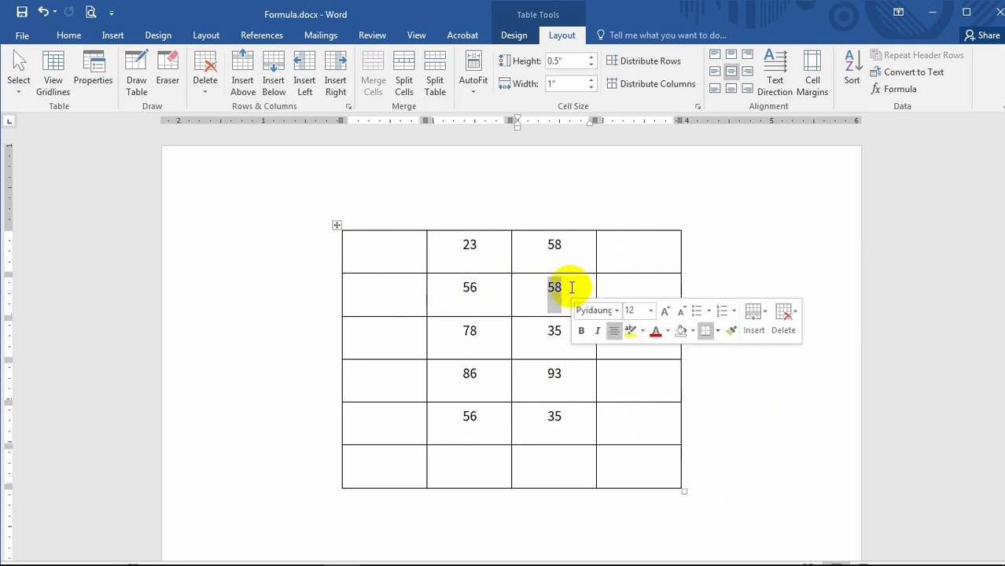
{"action": "left_click", "coordinate": [464, 287]}
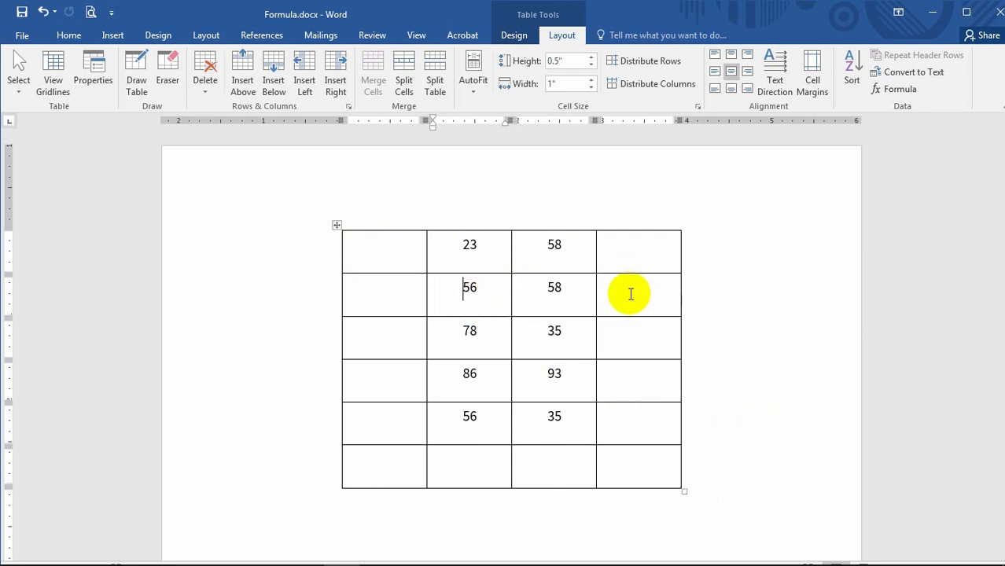
- Insert the formula =B2/C2 in the second row's last cell, replacing the proposed SUM formula
{"action": "left_click", "coordinate": [630, 294]}
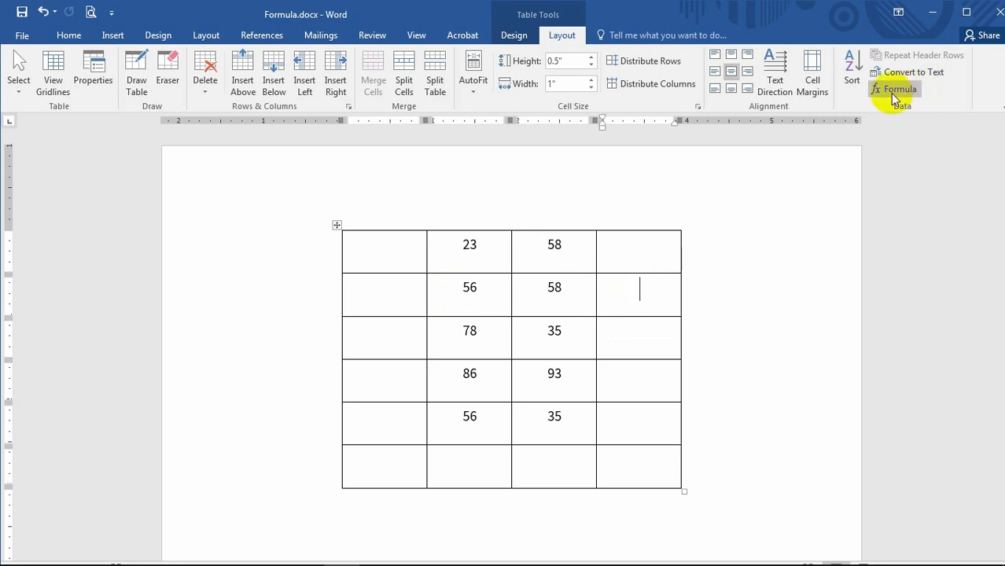
{"action": "left_click", "coordinate": [895, 93]}
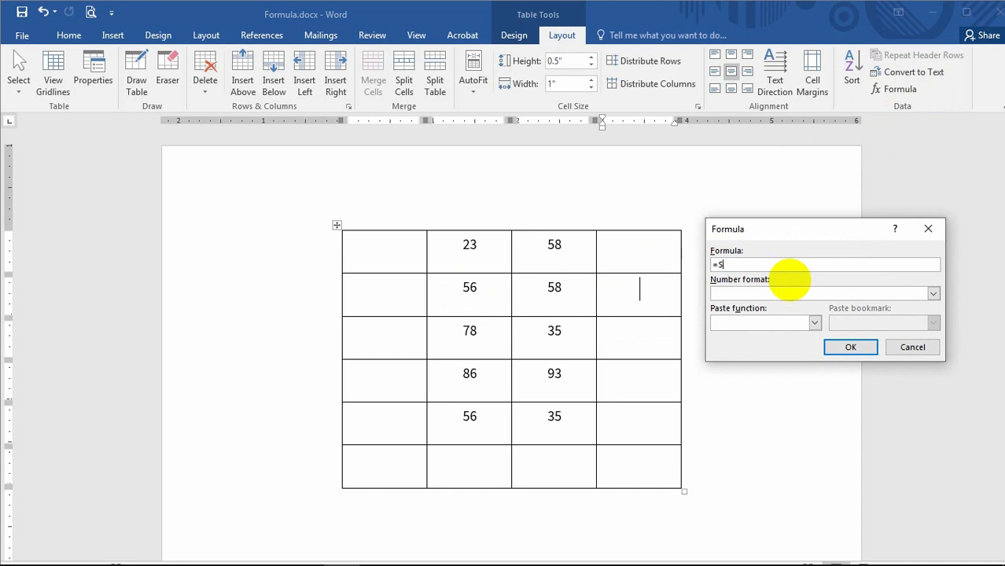
{"action": "key", "text": "BackSpace"}
{"action": "type", "text": "B2/C2"}
{"action": "left_click", "coordinate": [849, 347]}
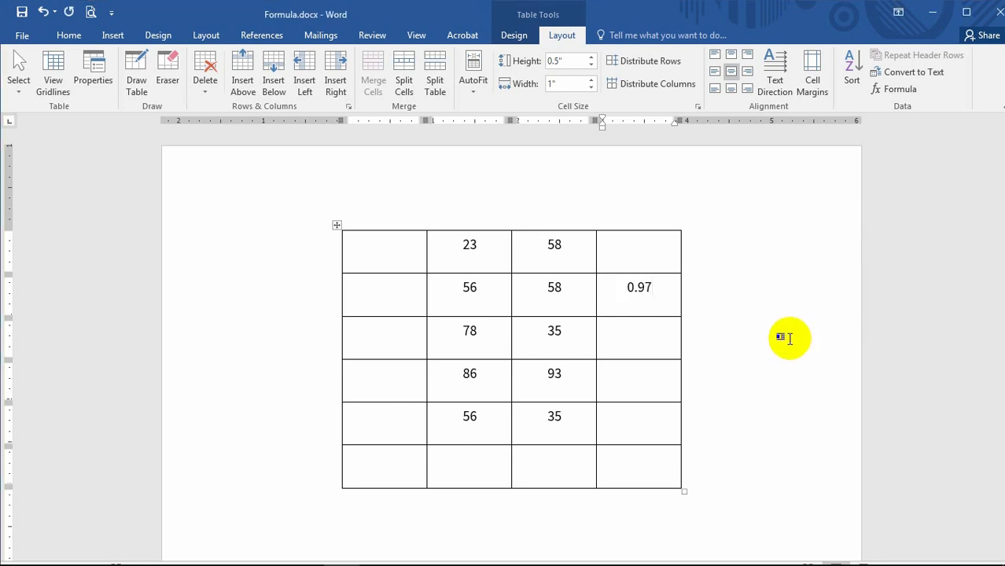
- Compare the division result in the second row's last cell with the two numbers in that row
{"action": "left_click", "coordinate": [555, 287]}
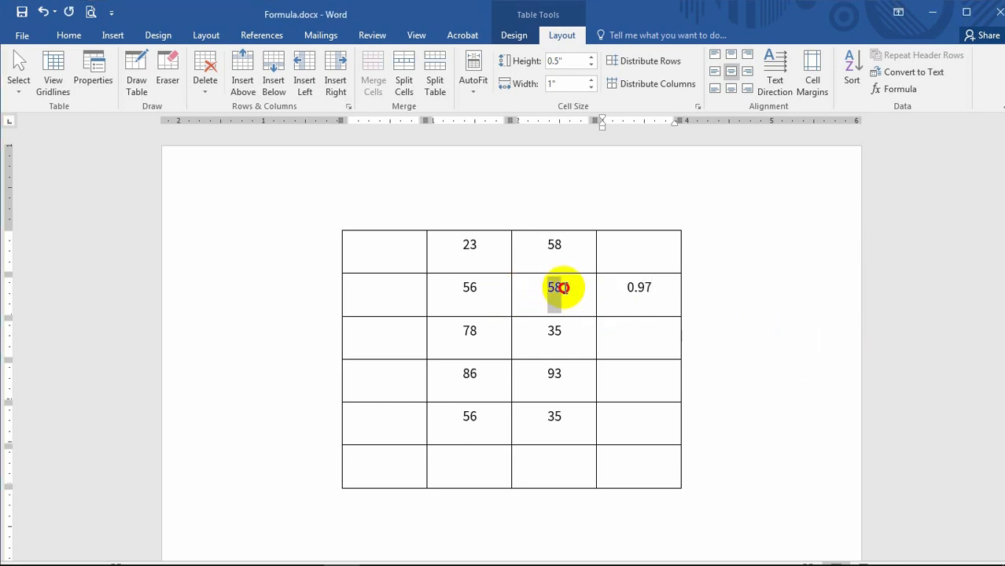
{"action": "double_click", "coordinate": [469, 286]}
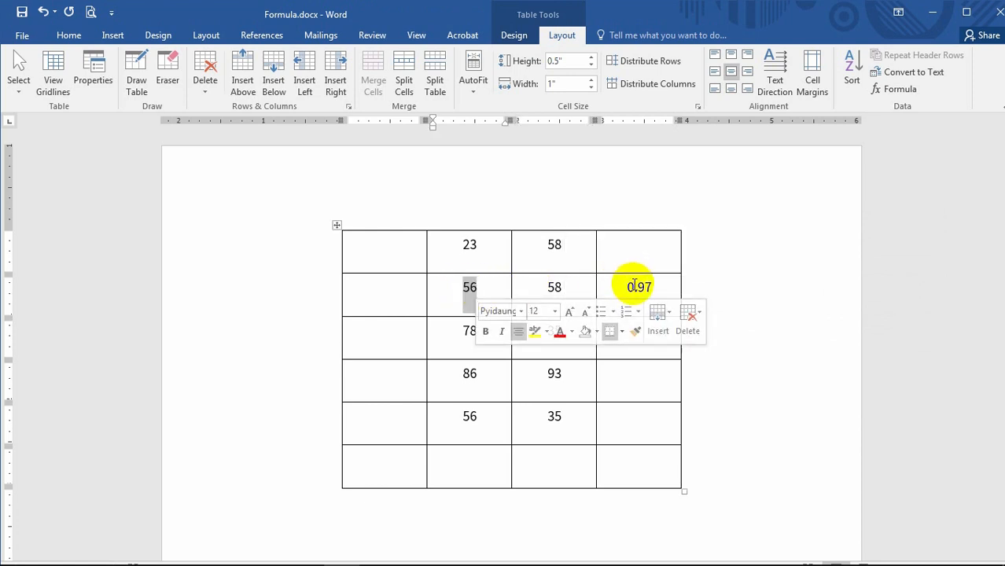
{"action": "left_click", "coordinate": [624, 284]}
{"action": "left_click_drag", "start_coordinate": [623, 285], "coordinate": [651, 286]}
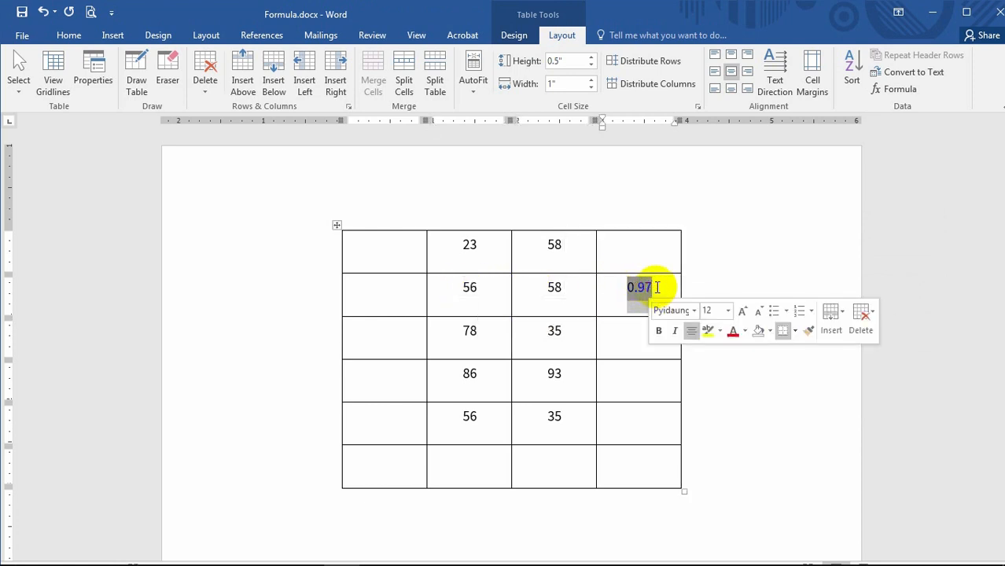
{"action": "left_click", "coordinate": [652, 286]}
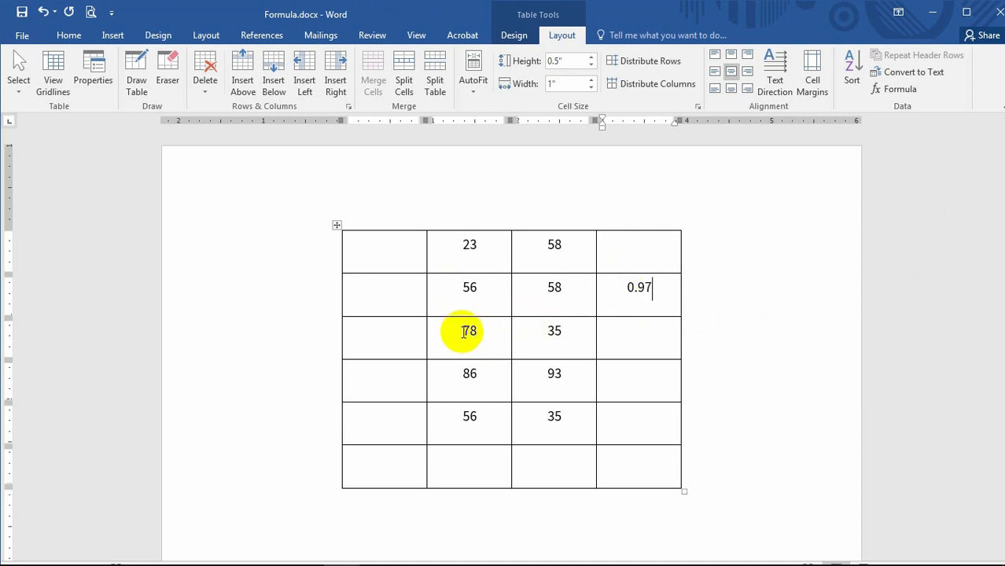
- Examine the pairs of numbers in the third, fourth and fifth rows as further candidates for division
{"action": "left_click_drag", "start_coordinate": [464, 331], "coordinate": [482, 330]}
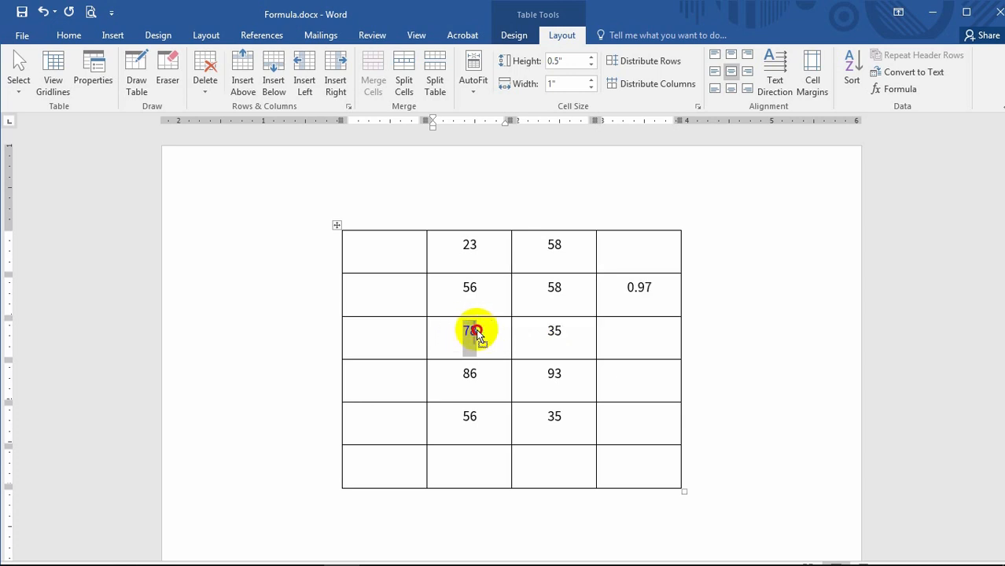
{"action": "left_click_drag", "start_coordinate": [534, 329], "coordinate": [562, 327]}
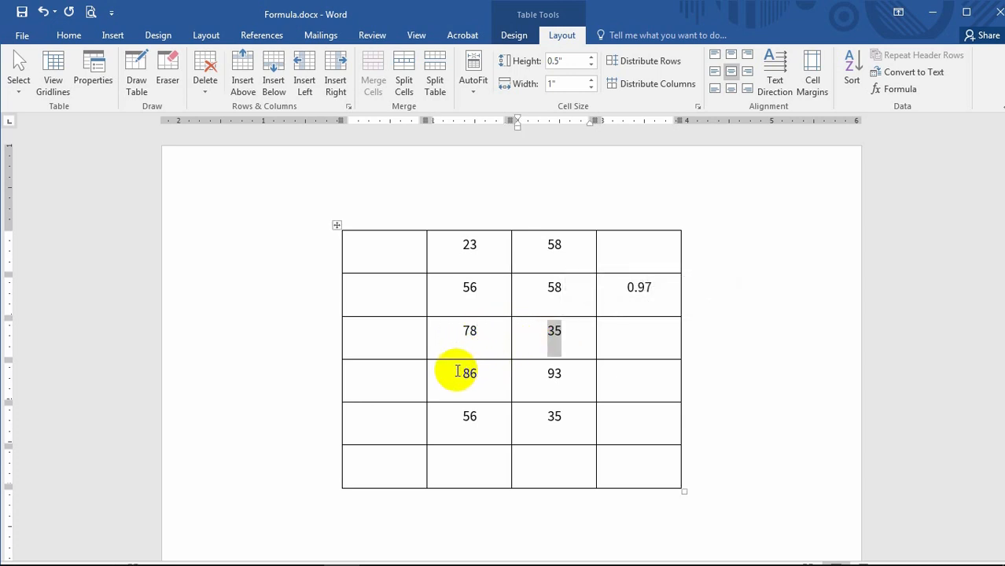
{"action": "left_click_drag", "start_coordinate": [456, 371], "coordinate": [477, 372]}
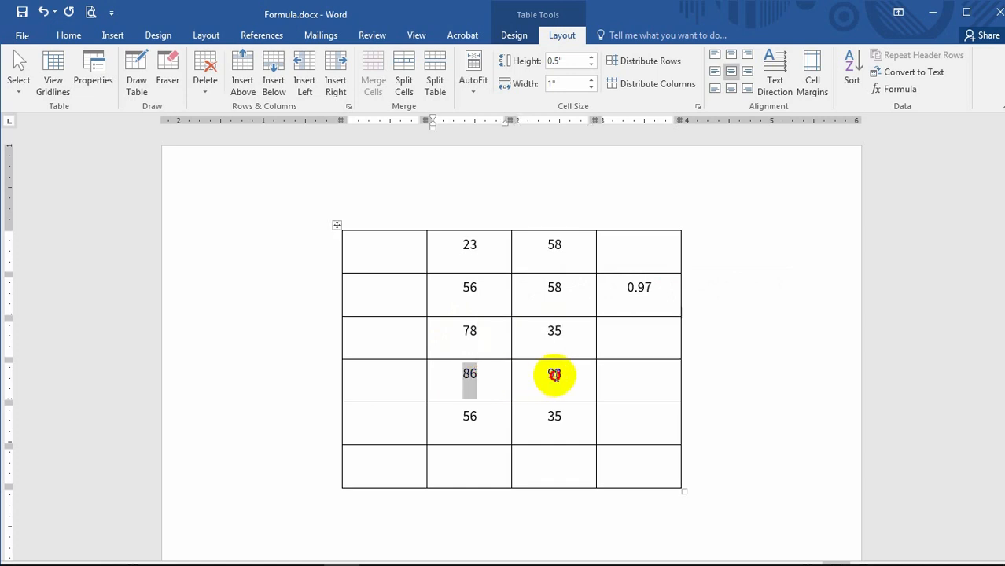
{"action": "left_click_drag", "start_coordinate": [553, 376], "coordinate": [569, 376]}
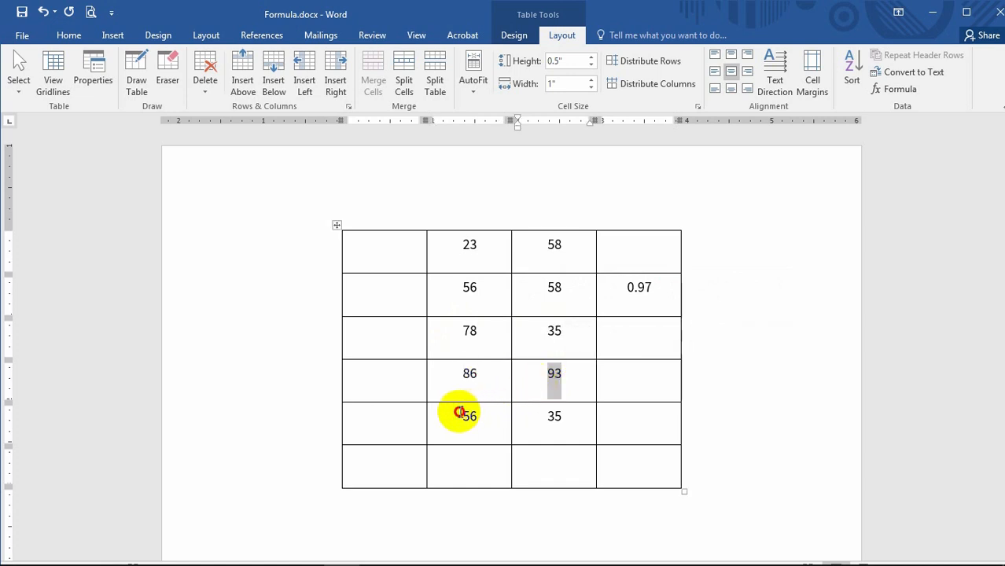
{"action": "left_click_drag", "start_coordinate": [458, 412], "coordinate": [482, 412]}
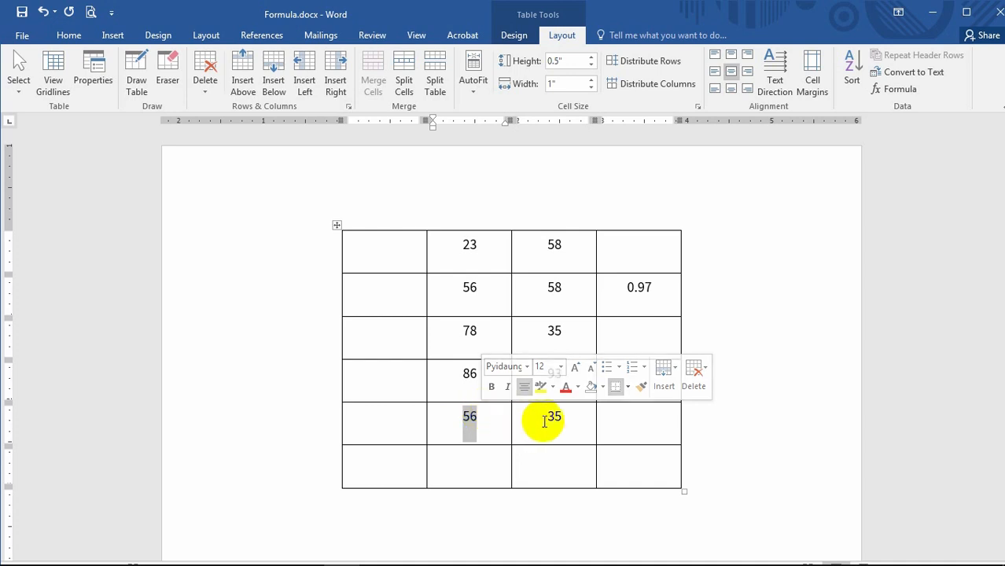
{"action": "left_click_drag", "start_coordinate": [548, 417], "coordinate": [570, 415]}
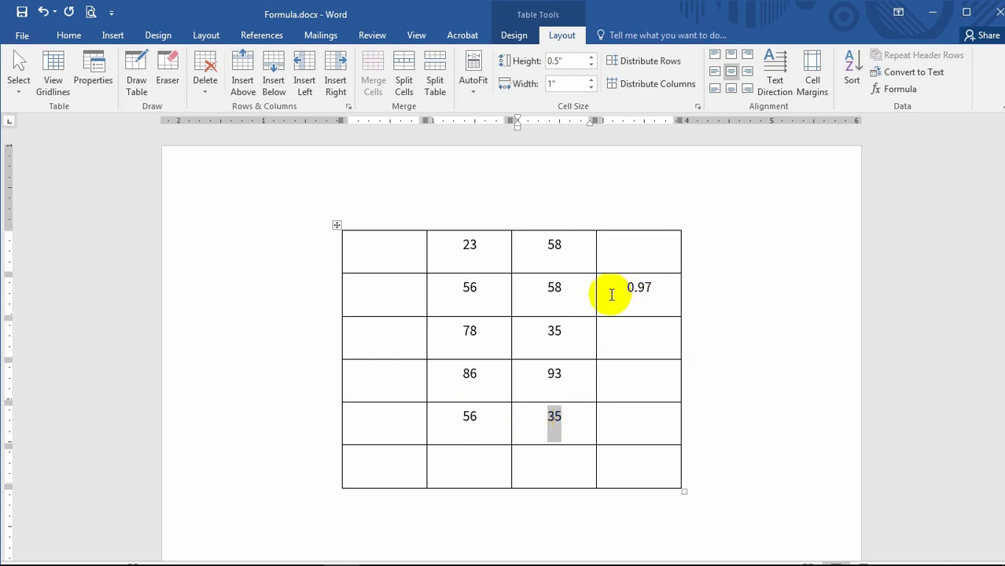
- Delete the division result from the second row's last cell
{"action": "left_click", "coordinate": [665, 285]}
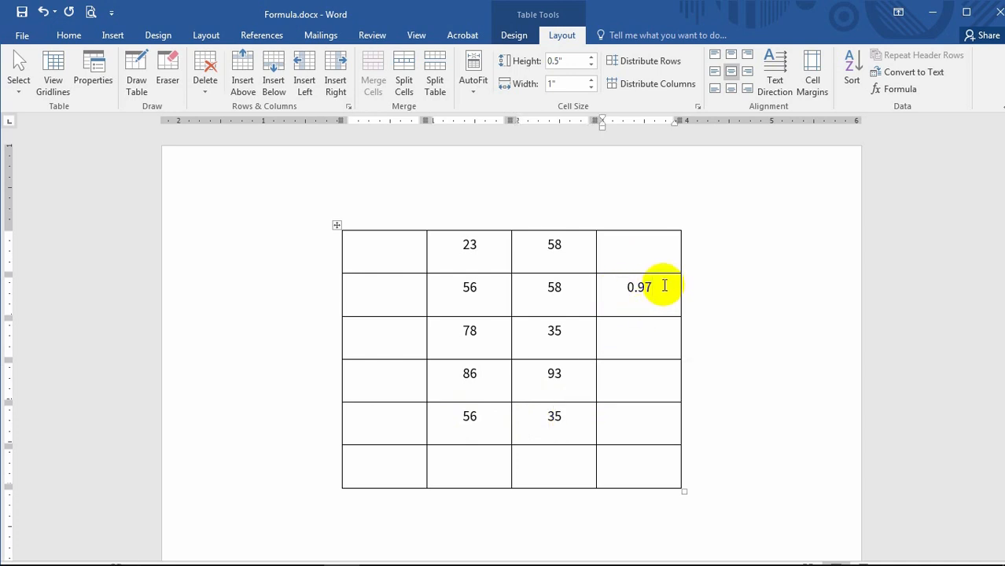
{"action": "double_click", "coordinate": [665, 285]}
{"action": "key", "text": "BackSpace"}
- Review the first row's two numbers as the factors for a multiplication
{"action": "left_click", "coordinate": [646, 247]}
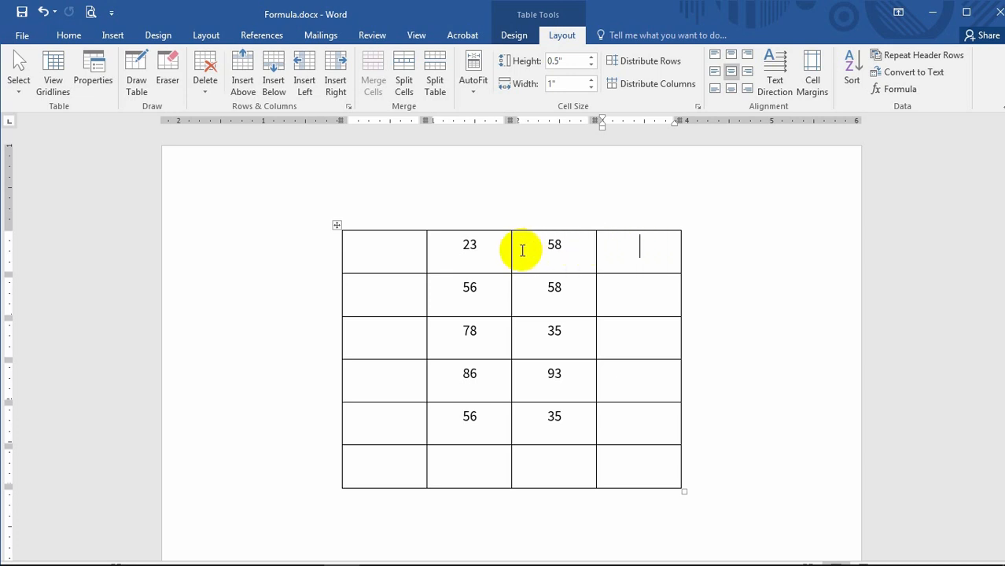
{"action": "left_click_drag", "start_coordinate": [448, 245], "coordinate": [480, 245]}
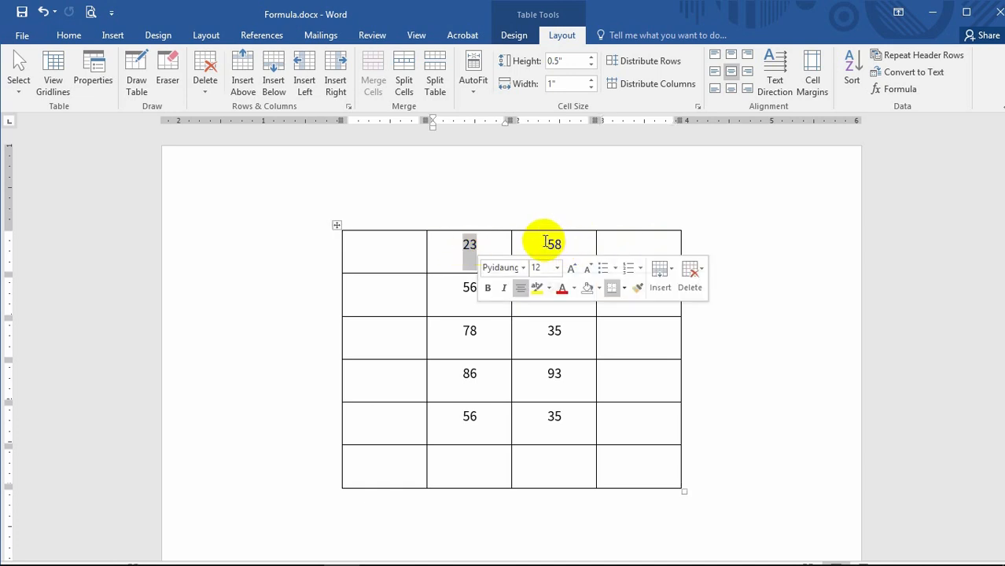
{"action": "left_click_drag", "start_coordinate": [541, 244], "coordinate": [564, 245]}
- Insert the formula =PRODUCT(Left) in the first row's last cell, using the PRODUCT function instead of the proposed SUM formula
{"action": "left_click", "coordinate": [660, 245]}
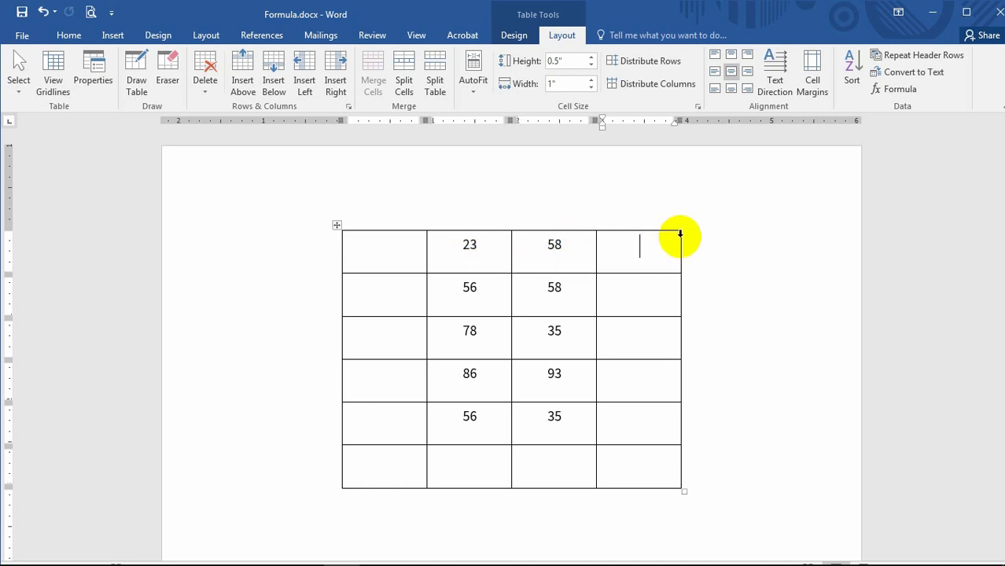
{"action": "left_click", "coordinate": [899, 90]}
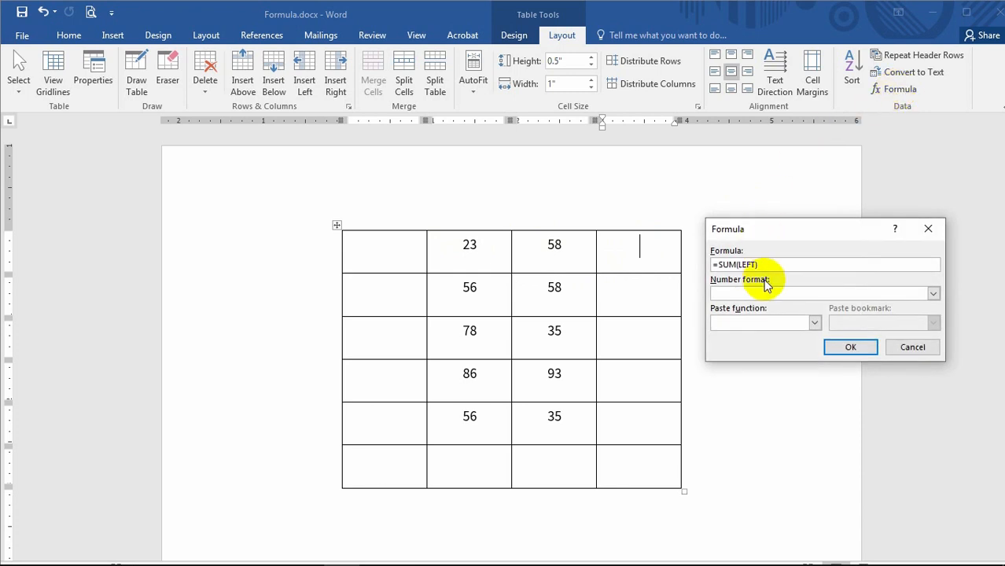
{"action": "key", "text": "BackSpace"}
{"action": "key", "text": "BackSpace"}
{"action": "key", "text": "BackSpace"}
{"action": "key", "text": "BackSpace"}
{"action": "key", "text": "BackSpace"}
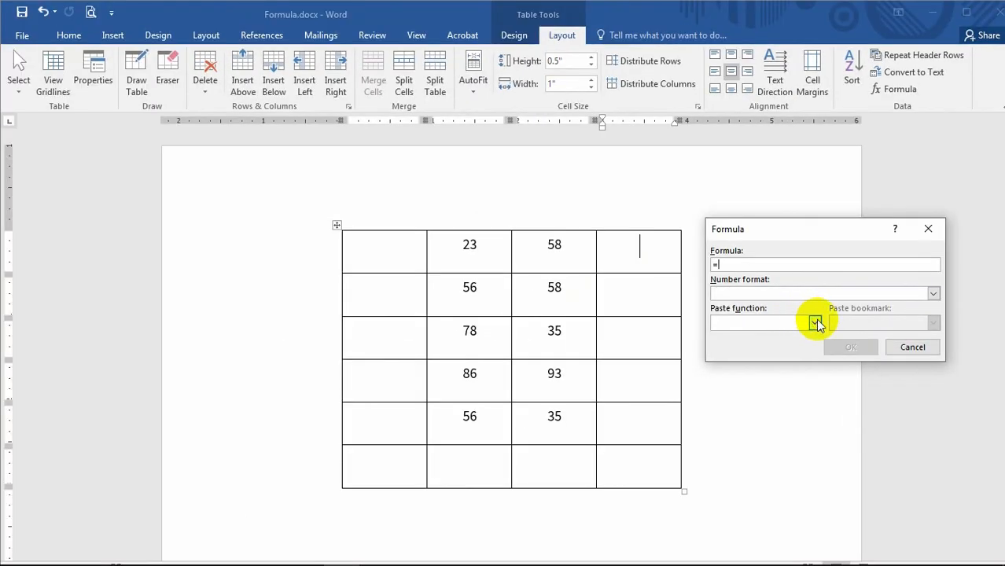
{"action": "left_click", "coordinate": [814, 323]}
{"action": "scroll", "coordinate": [753, 360], "scroll_direction": "down", "scroll_amount": 1}
{"action": "scroll", "coordinate": [755, 357], "scroll_direction": "down", "scroll_amount": 3}
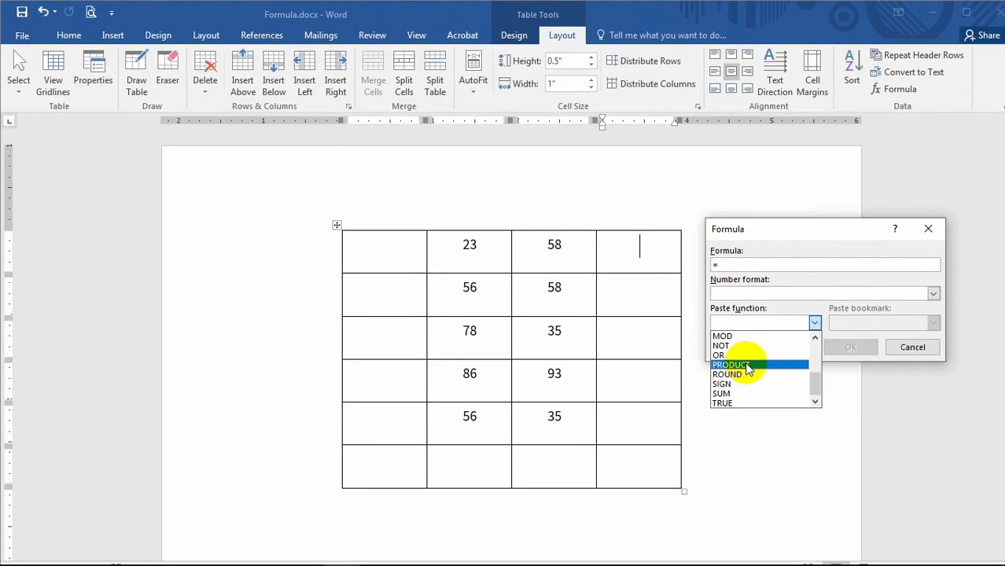
{"action": "left_click", "coordinate": [739, 365]}
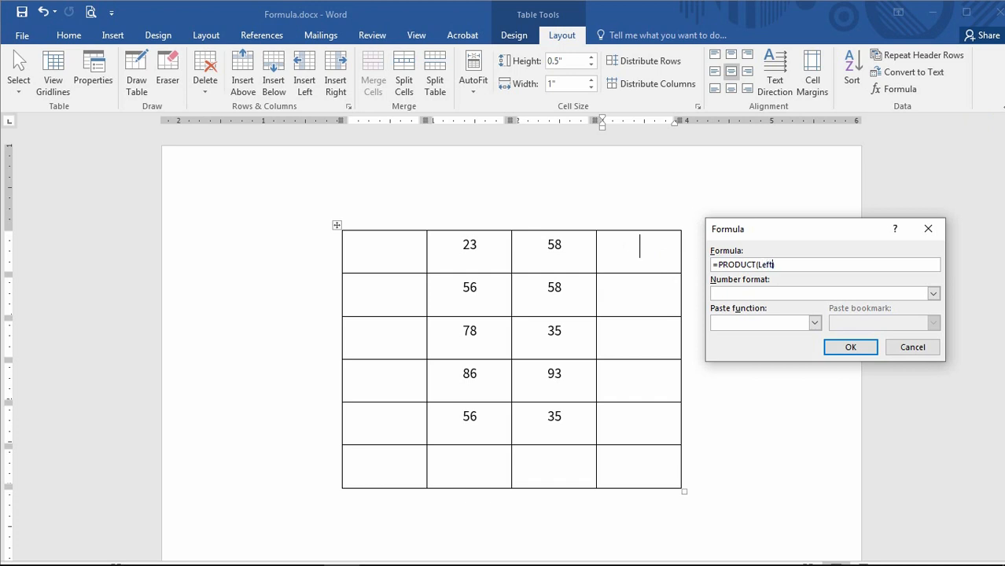
{"action": "left_click", "coordinate": [845, 347]}
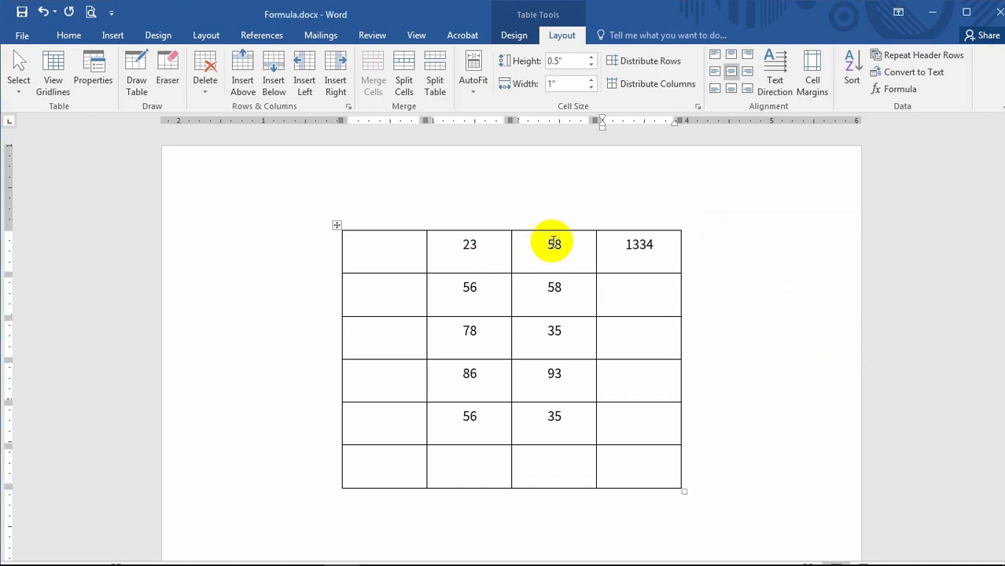
- Delete the product from the first row's last cell and insert the formula =PRODUCT(Right) in that row's first cell
{"action": "double_click", "coordinate": [652, 243]}
{"action": "key", "text": "BackSpace"}
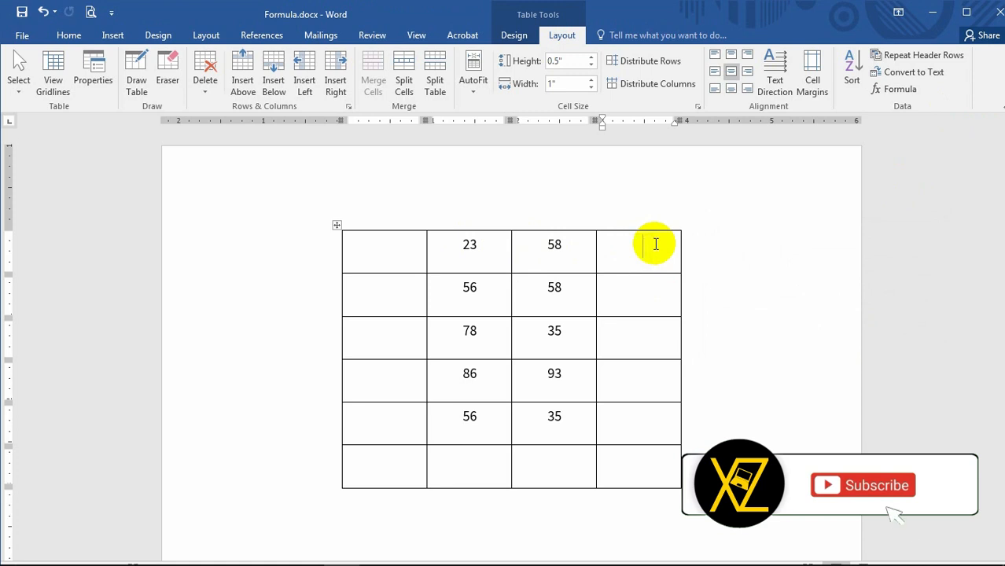
{"action": "left_click", "coordinate": [372, 246]}
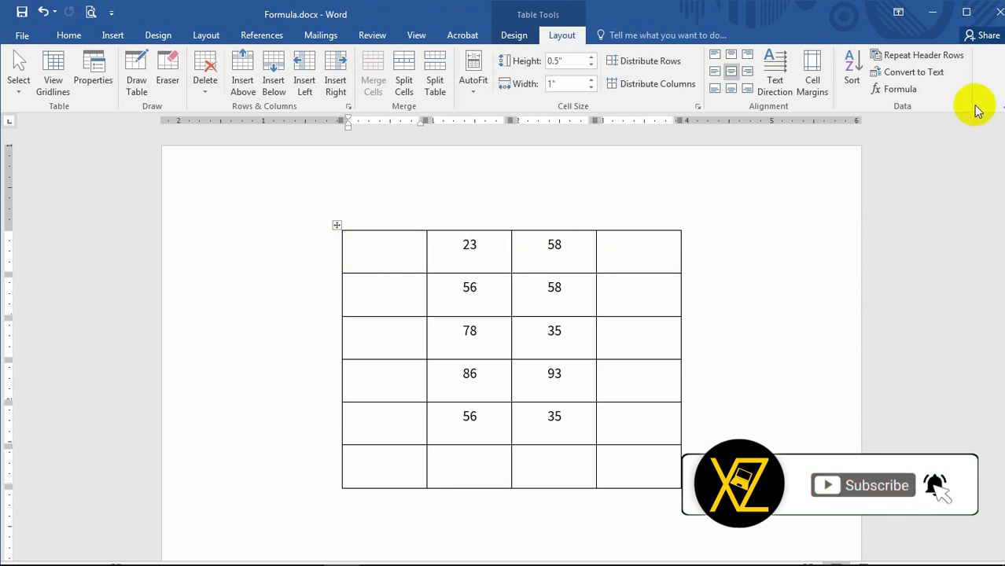
{"action": "left_click", "coordinate": [917, 93]}
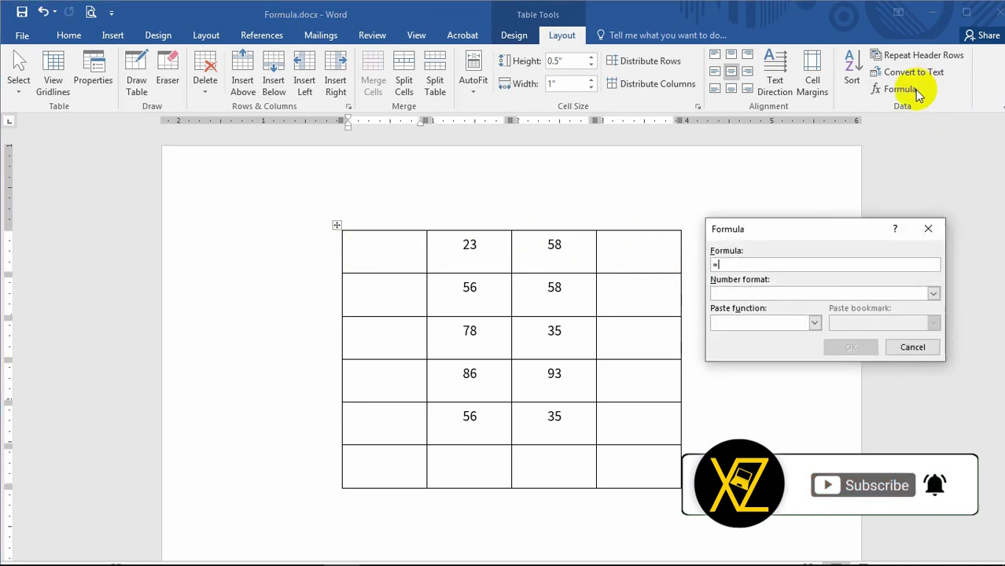
{"action": "left_click", "coordinate": [815, 323]}
{"action": "scroll", "coordinate": [758, 387], "scroll_direction": "down", "scroll_amount": 3}
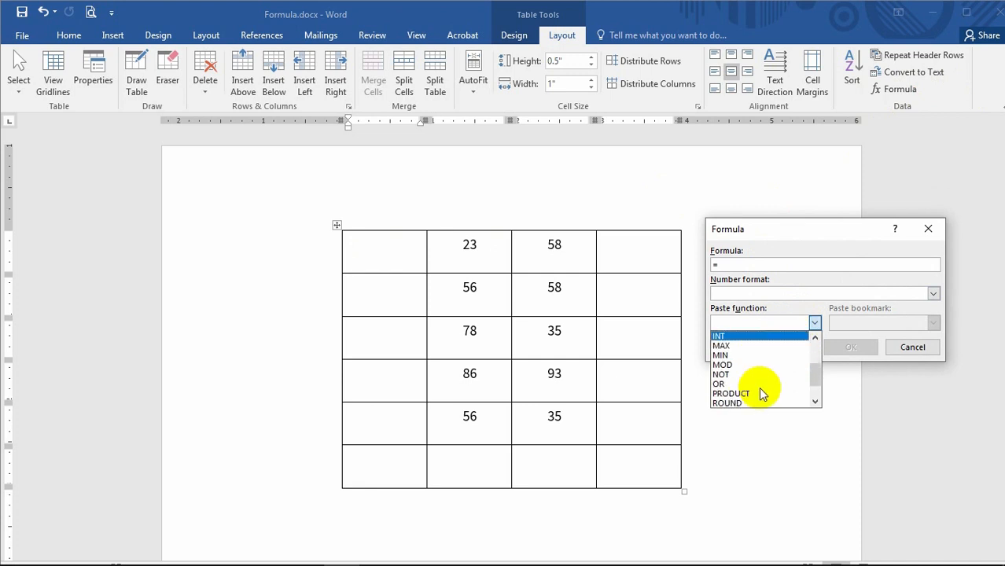
{"action": "left_click", "coordinate": [743, 394]}
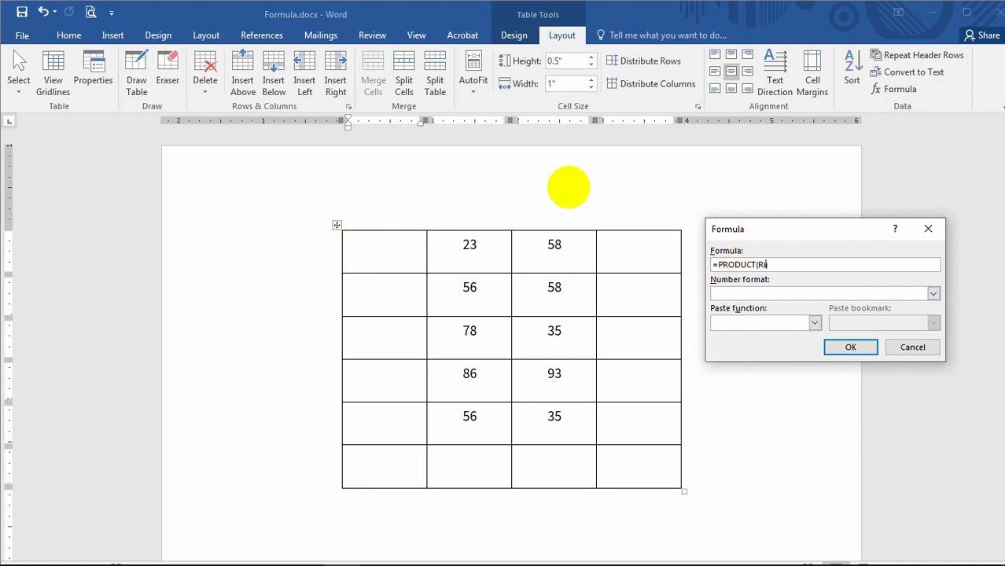
{"action": "left_click", "coordinate": [850, 347]}
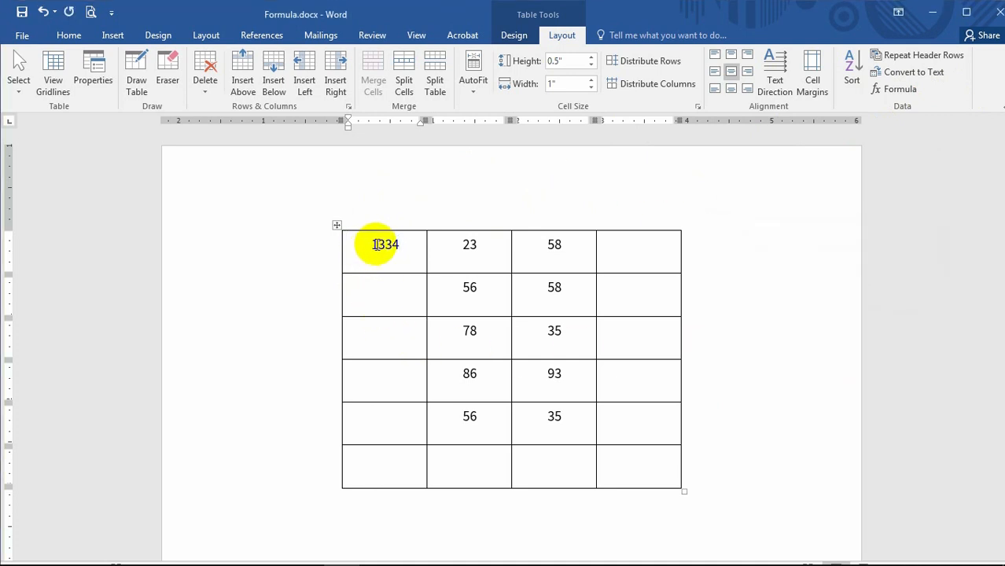
- Delete the multiplication result from the first row's first cell
{"action": "left_click_drag", "start_coordinate": [375, 244], "coordinate": [400, 245]}
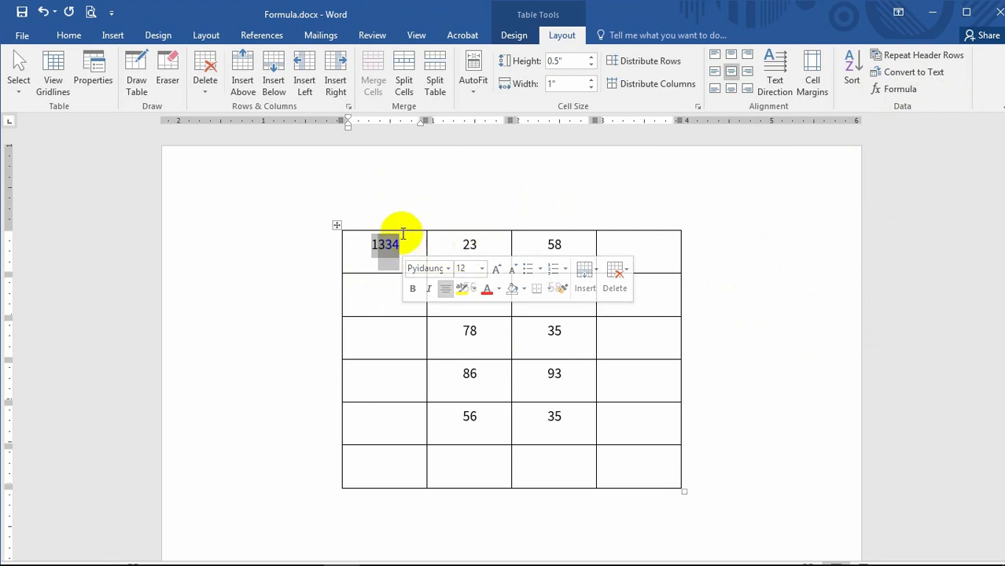
{"action": "left_click", "coordinate": [403, 240]}
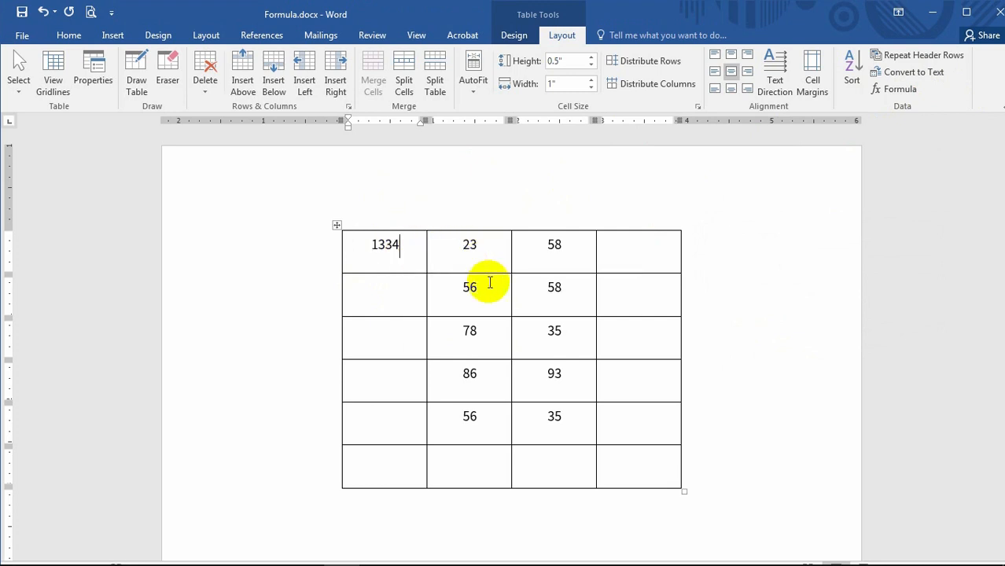
{"action": "key", "text": "BackSpace"}
{"action": "key", "text": "BackSpace"}
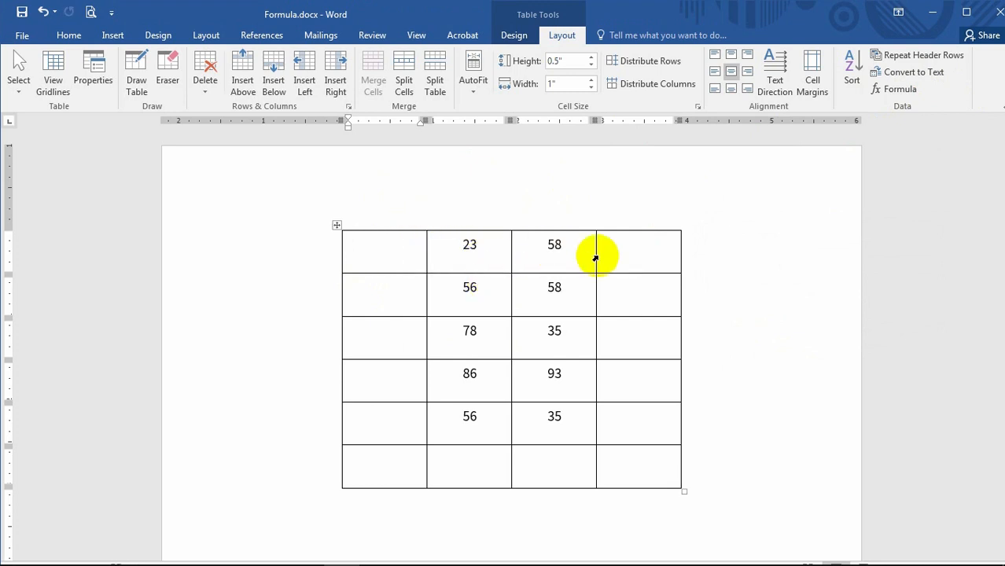
- Insert the cell-position formula =B1*C1 in the first row's last cell, replacing the proposed SUM formula
{"action": "left_click", "coordinate": [640, 245]}
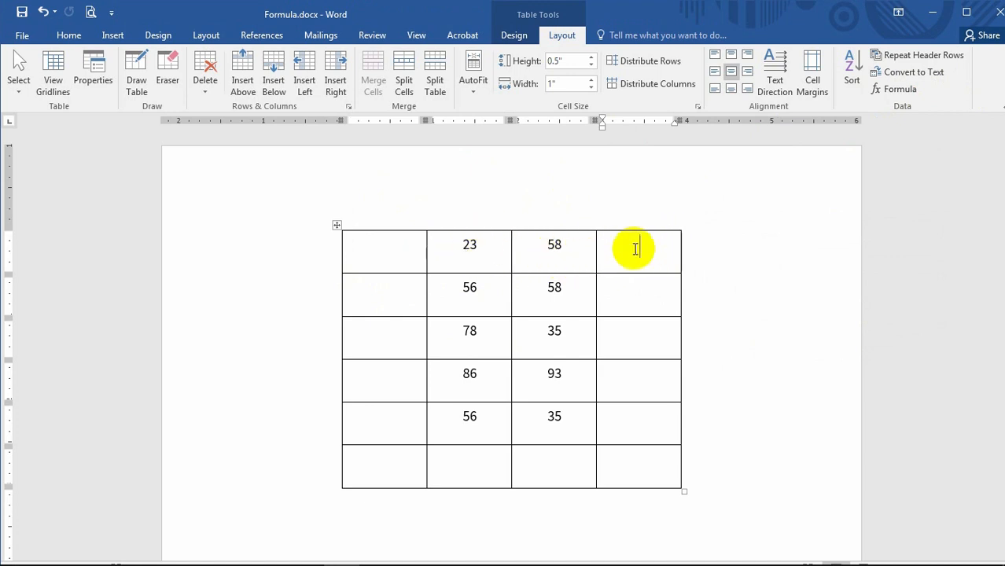
{"action": "left_click", "coordinate": [897, 89]}
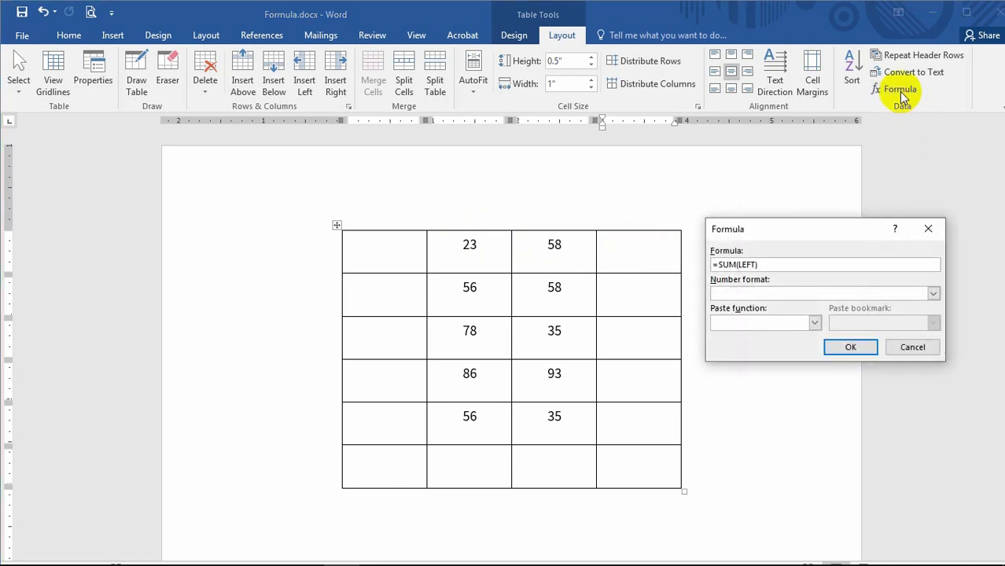
{"action": "left_click", "coordinate": [814, 322]}
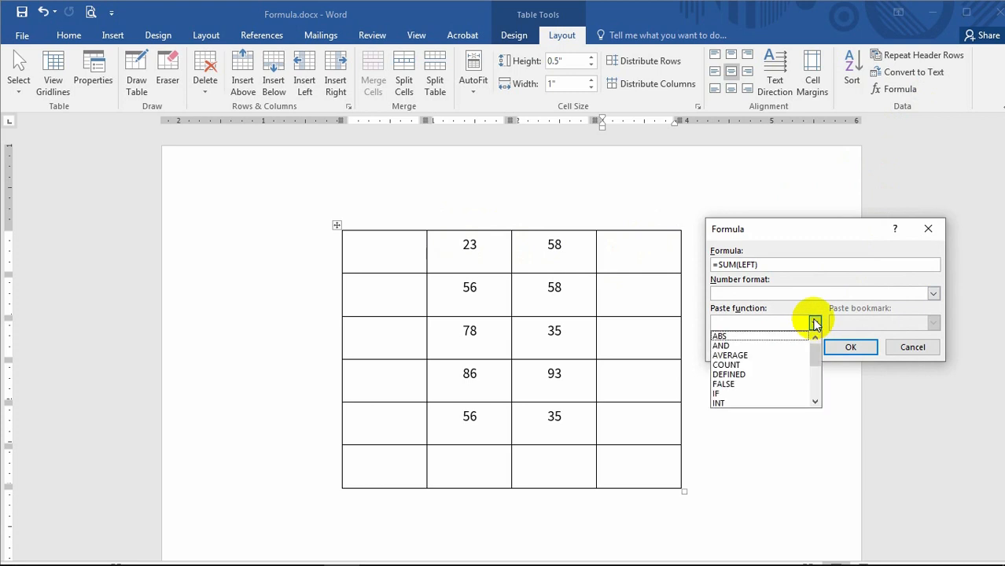
{"action": "scroll", "coordinate": [755, 385], "scroll_direction": "down", "scroll_amount": 3}
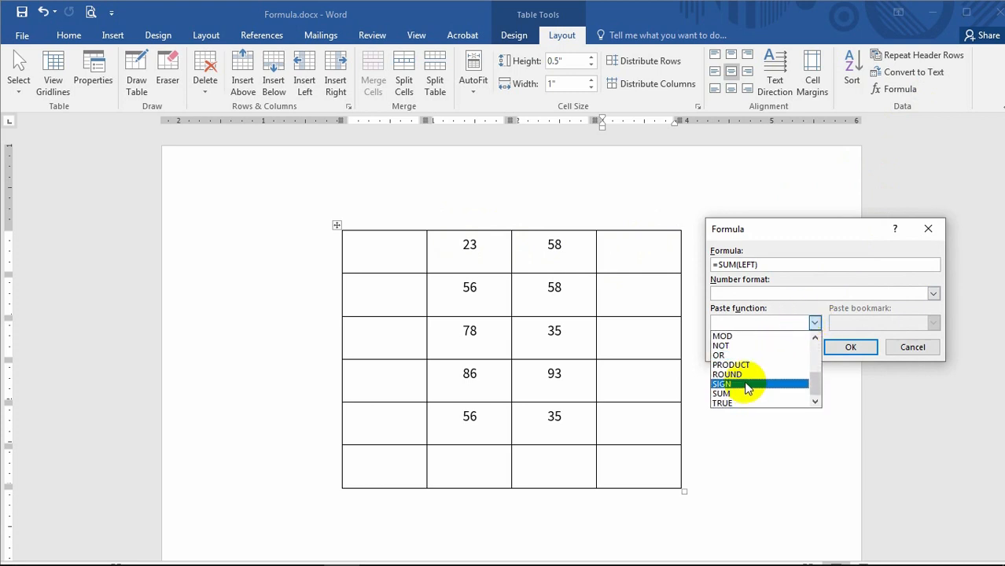
{"action": "left_click", "coordinate": [765, 267]}
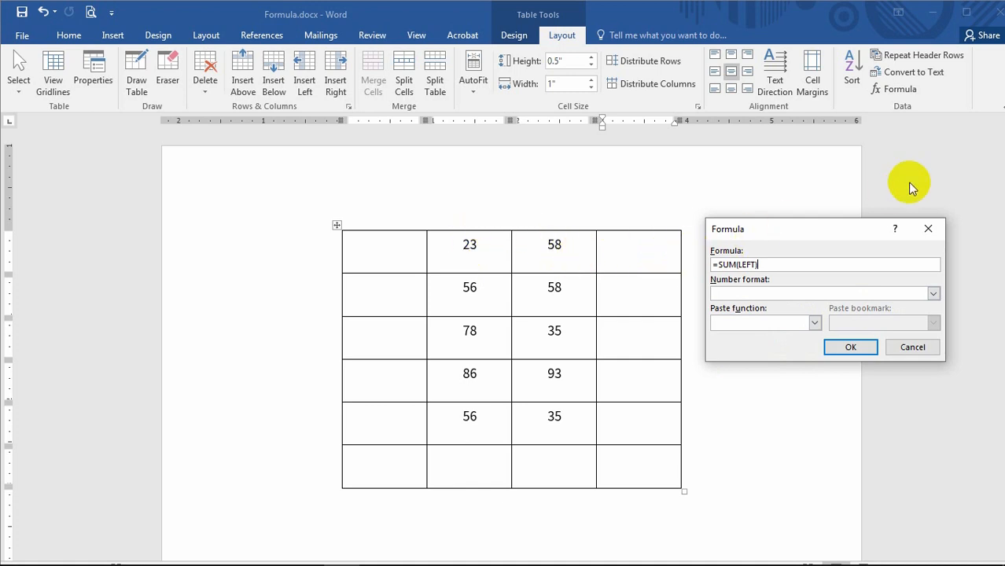
{"action": "key", "text": "BackSpace"}
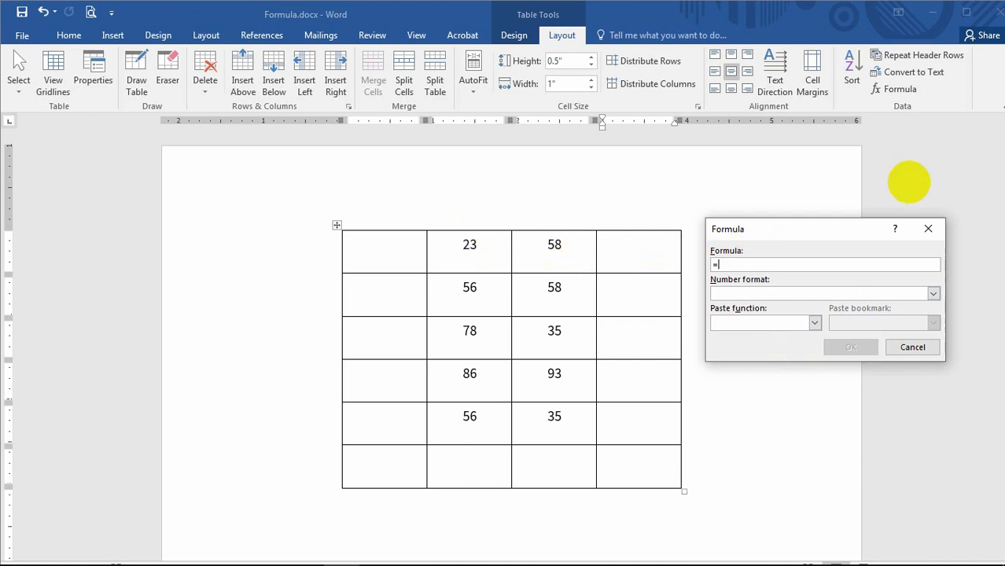
{"action": "type", "text": "B1"}
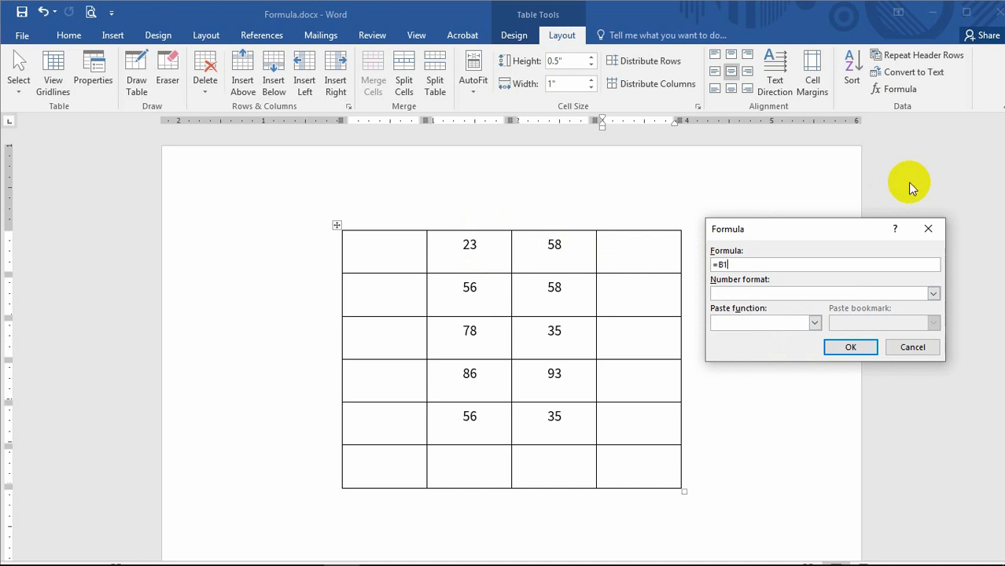
{"action": "type", "text": "*C1"}
{"action": "left_click", "coordinate": [847, 346]}
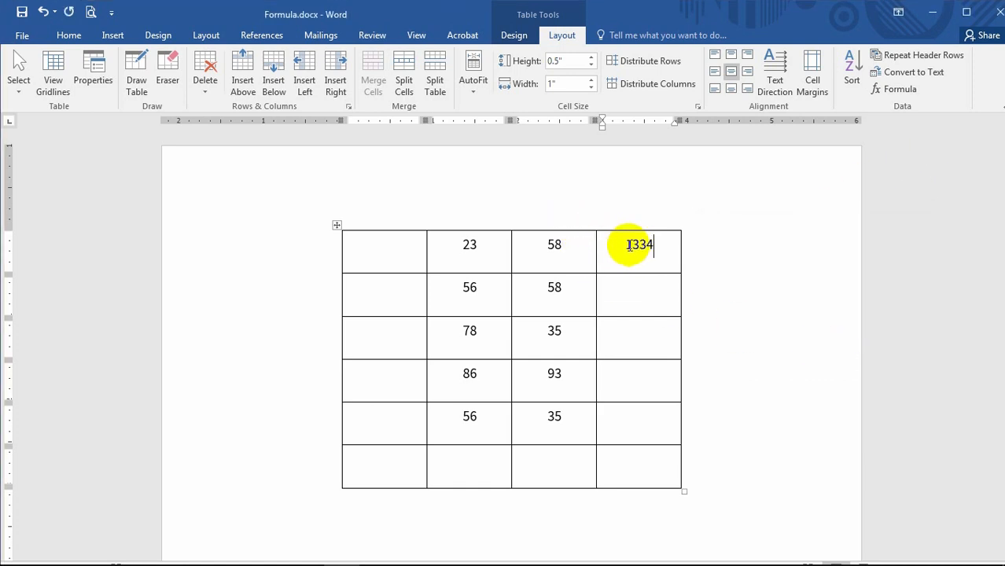
{"action": "left_click_drag", "start_coordinate": [628, 245], "coordinate": [662, 245]}
{"action": "left_click", "coordinate": [654, 243]}
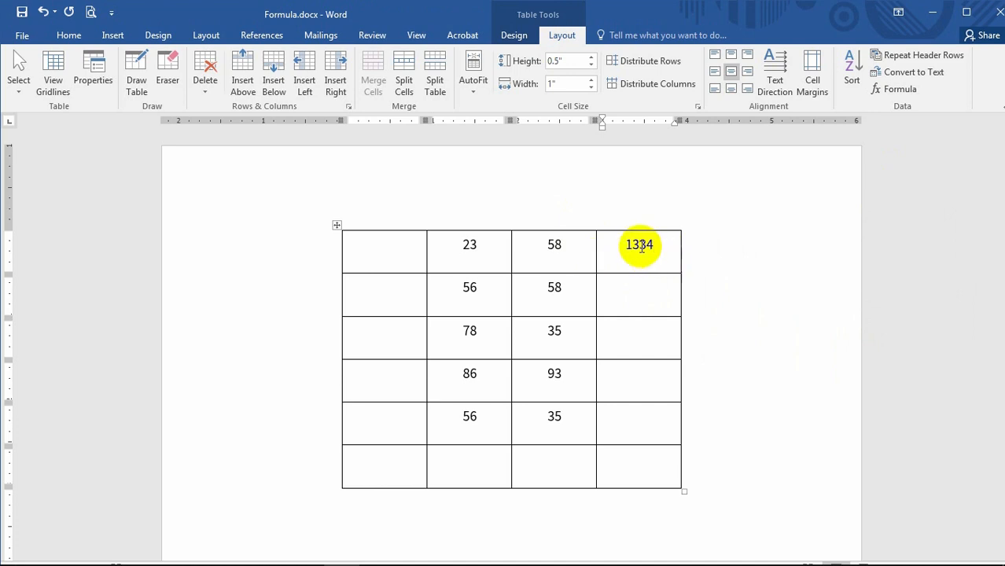
- Check the formula behind the first row's last cell without changing it, and delete the result
{"action": "left_click", "coordinate": [896, 89]}
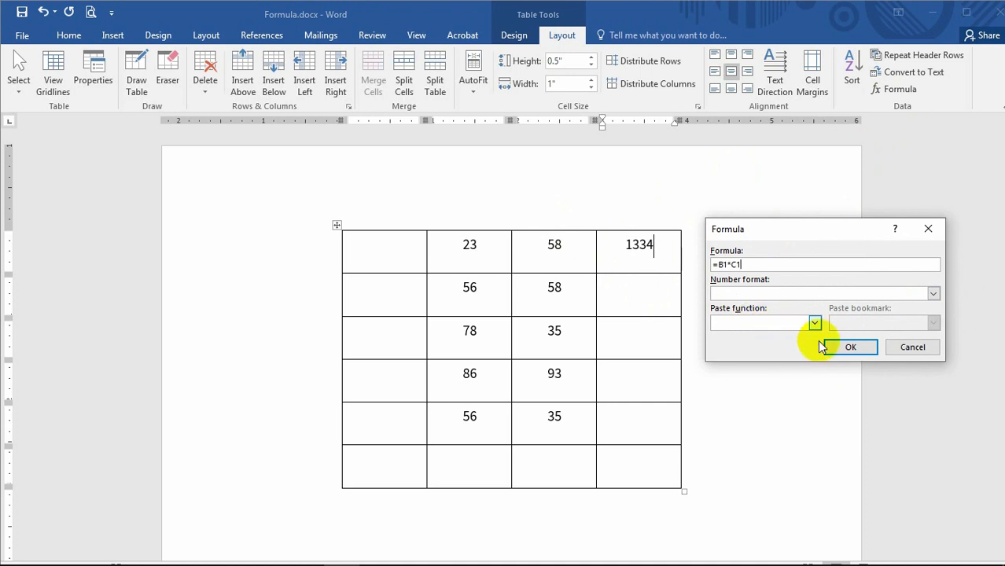
{"action": "left_click", "coordinate": [896, 350]}
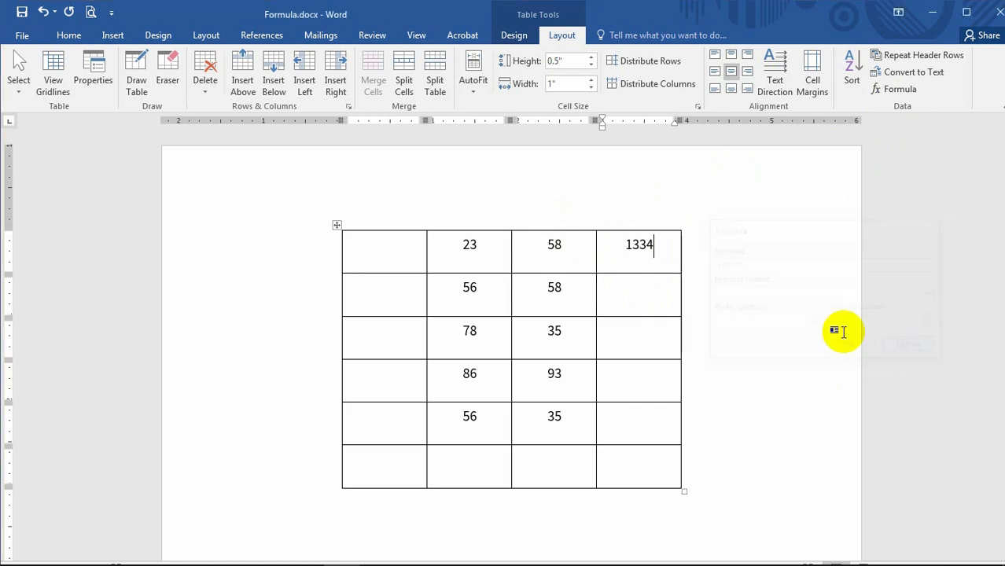
{"action": "double_click", "coordinate": [644, 270]}
{"action": "key", "text": "Delete"}
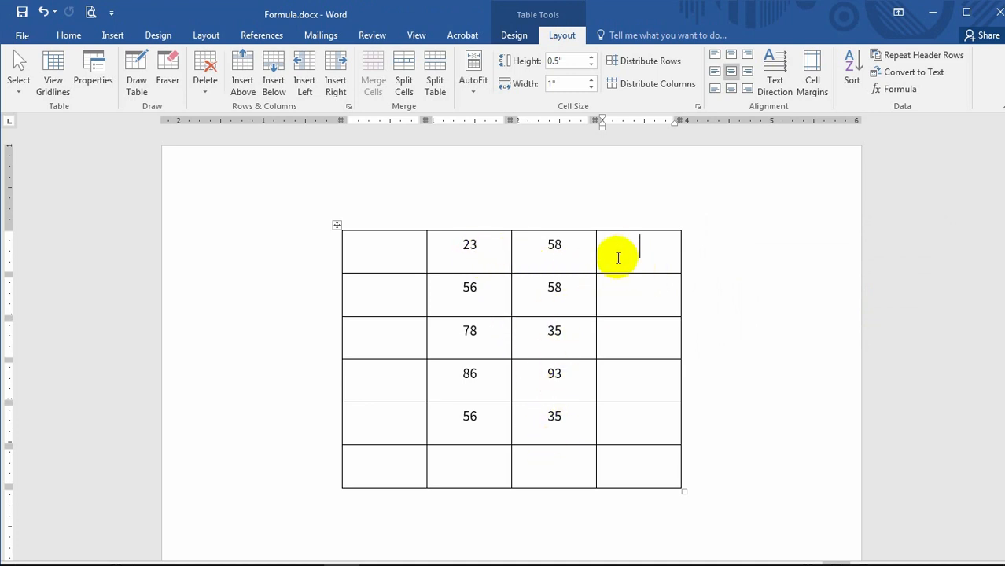
- Multiply the first row's numbers by inserting =PRODUCT(Left) in its last cell, with the proposed SUM formula removed
{"action": "left_click_drag", "start_coordinate": [460, 284], "coordinate": [538, 286]}
{"action": "left_click_drag", "start_coordinate": [456, 332], "coordinate": [547, 332]}
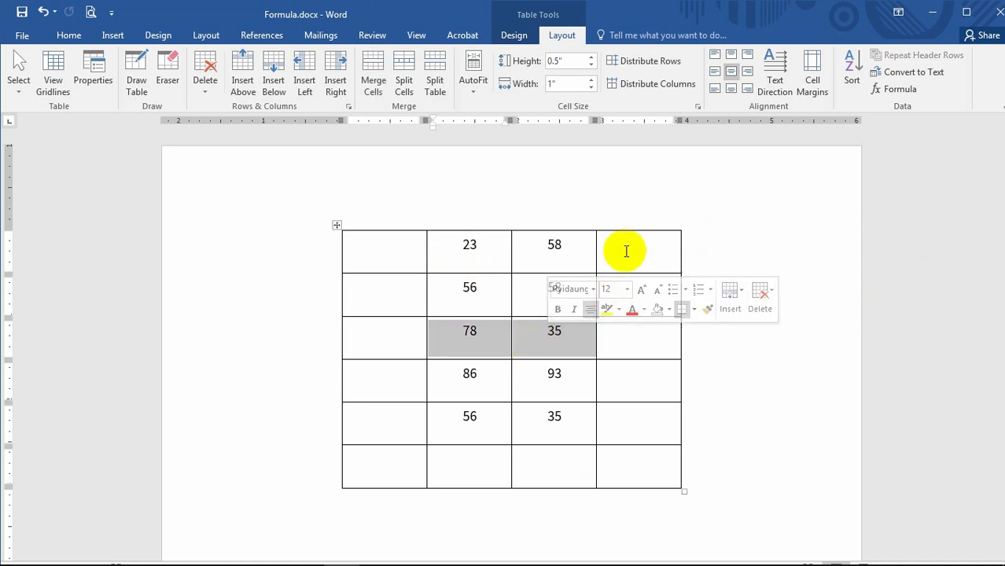
{"action": "left_click", "coordinate": [627, 247]}
{"action": "left_click", "coordinate": [896, 89]}
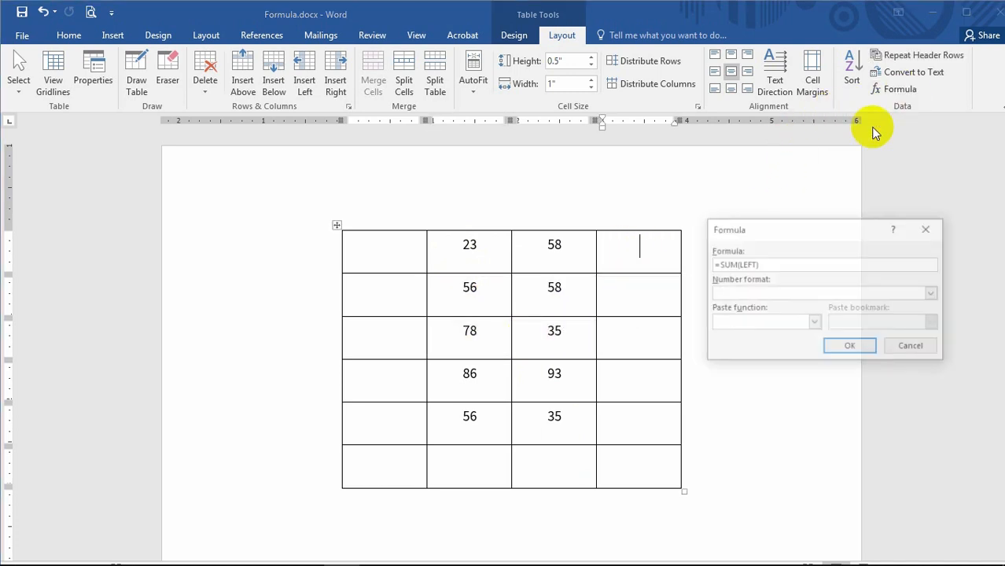
{"action": "left_click", "coordinate": [814, 322]}
{"action": "scroll", "coordinate": [778, 395], "scroll_direction": "down", "scroll_amount": 2}
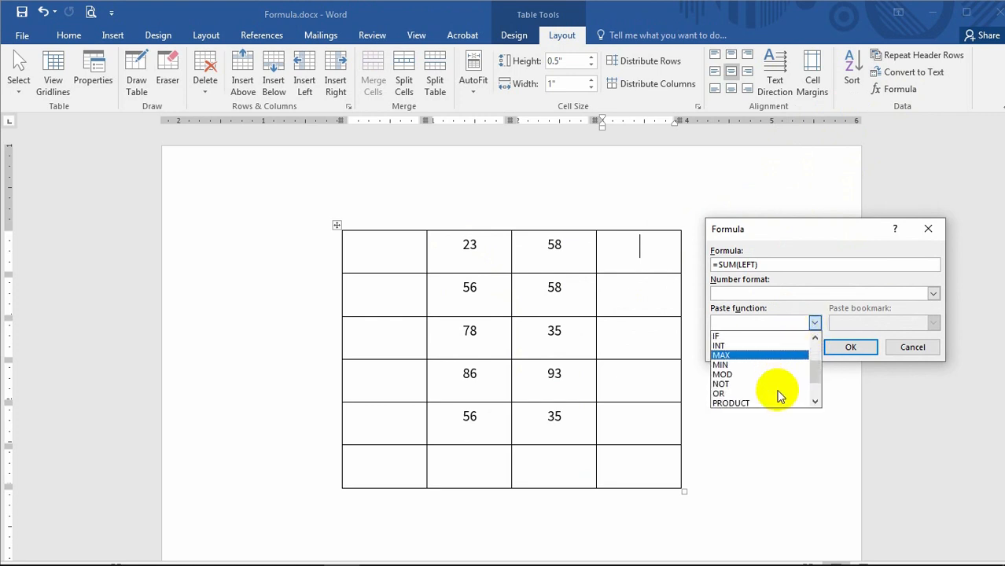
{"action": "scroll", "coordinate": [779, 396], "scroll_direction": "down", "scroll_amount": 2}
{"action": "left_click", "coordinate": [755, 364]}
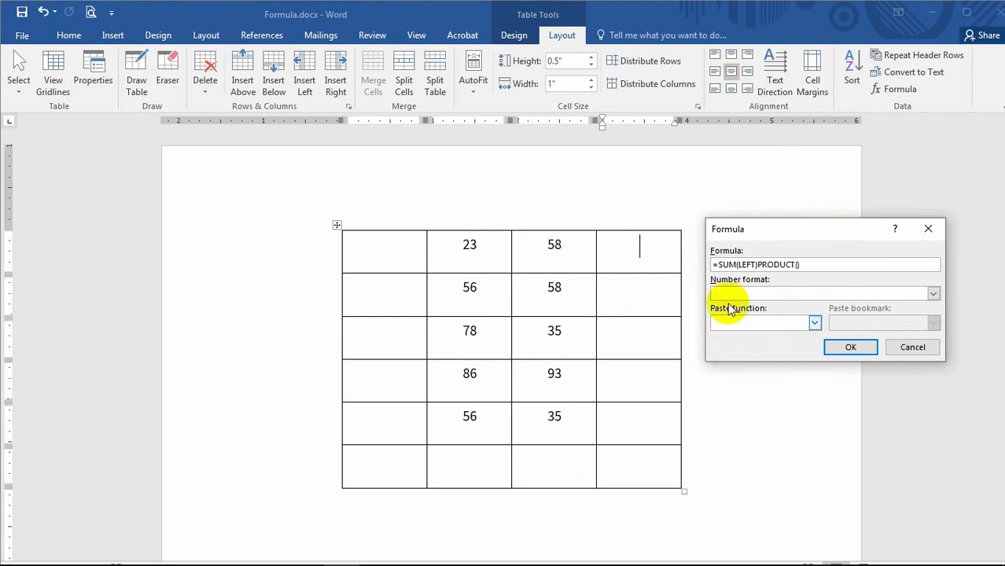
{"action": "left_click", "coordinate": [826, 265]}
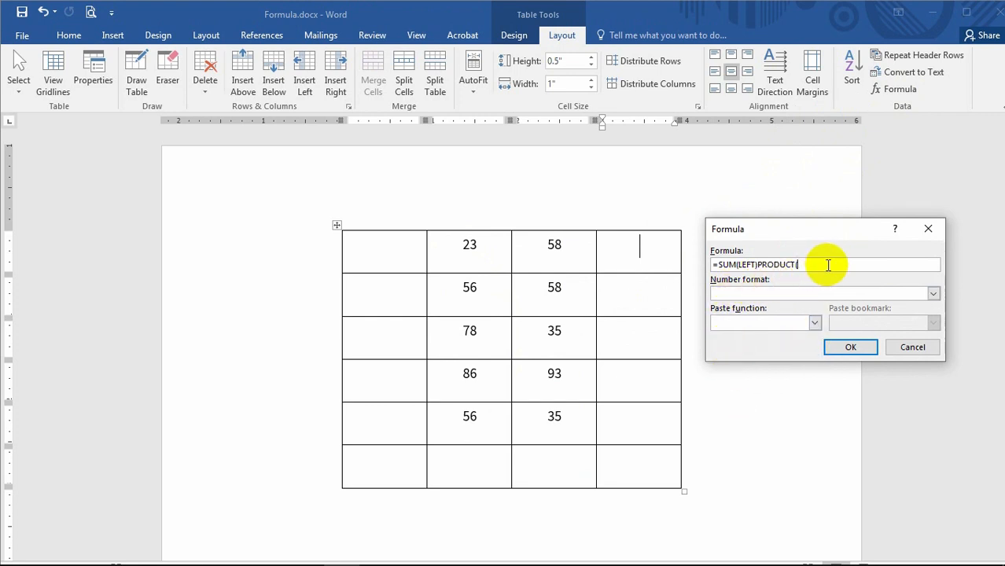
{"action": "key", "text": "BackSpace"}
{"action": "key", "text": "BackSpace"}
{"action": "key", "text": "BackSpace"}
{"action": "key", "text": "BackSpace"}
{"action": "key", "text": "BackSpace"}
{"action": "key", "text": "BackSpace"}
{"action": "key", "text": "BackSpace"}
{"action": "key", "text": "BackSpace"}
{"action": "key", "text": "BackSpace"}
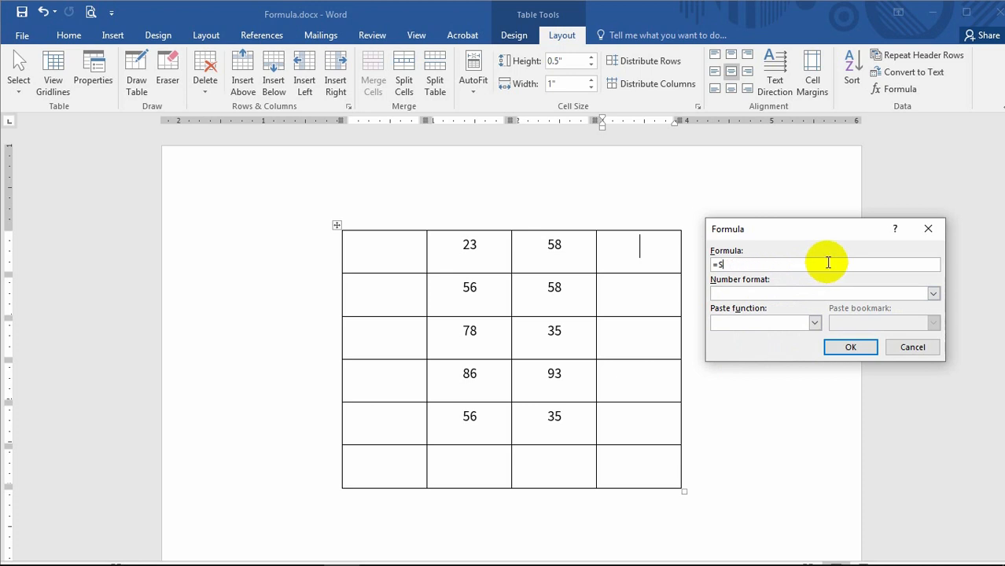
{"action": "key", "text": "BackSpace"}
{"action": "left_click", "coordinate": [814, 323]}
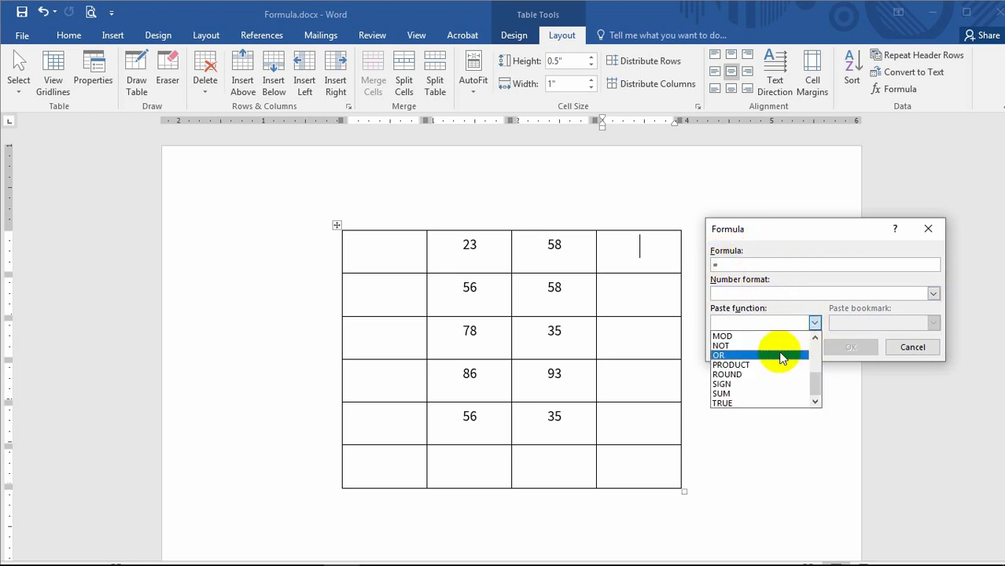
{"action": "left_click", "coordinate": [742, 365]}
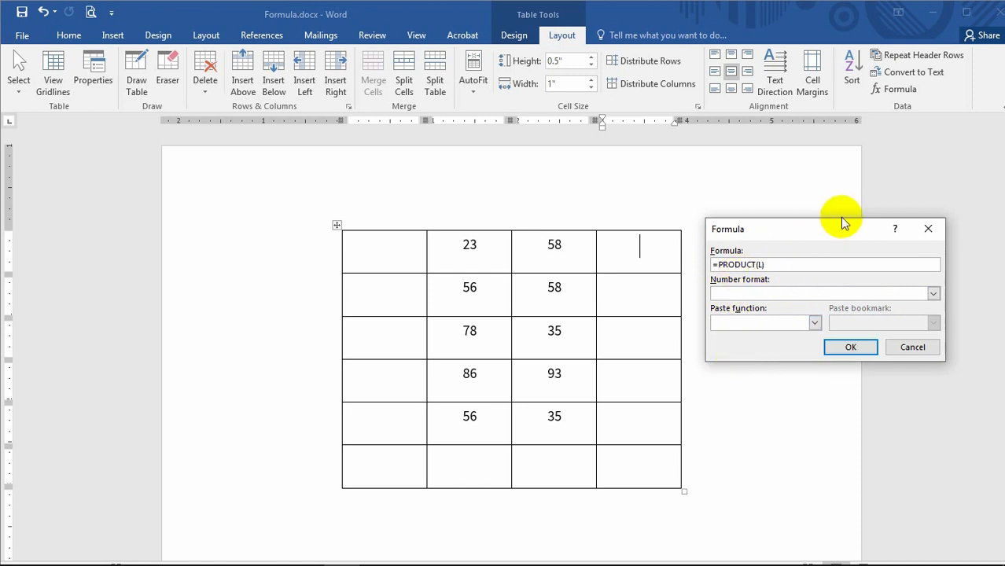
{"action": "left_click", "coordinate": [849, 347]}
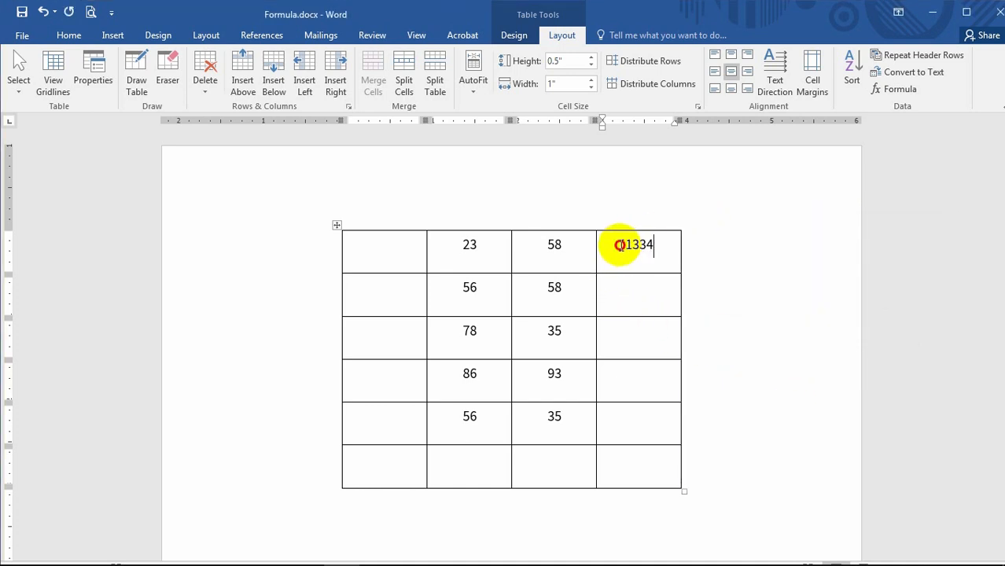
{"action": "left_click_drag", "start_coordinate": [621, 245], "coordinate": [646, 245]}
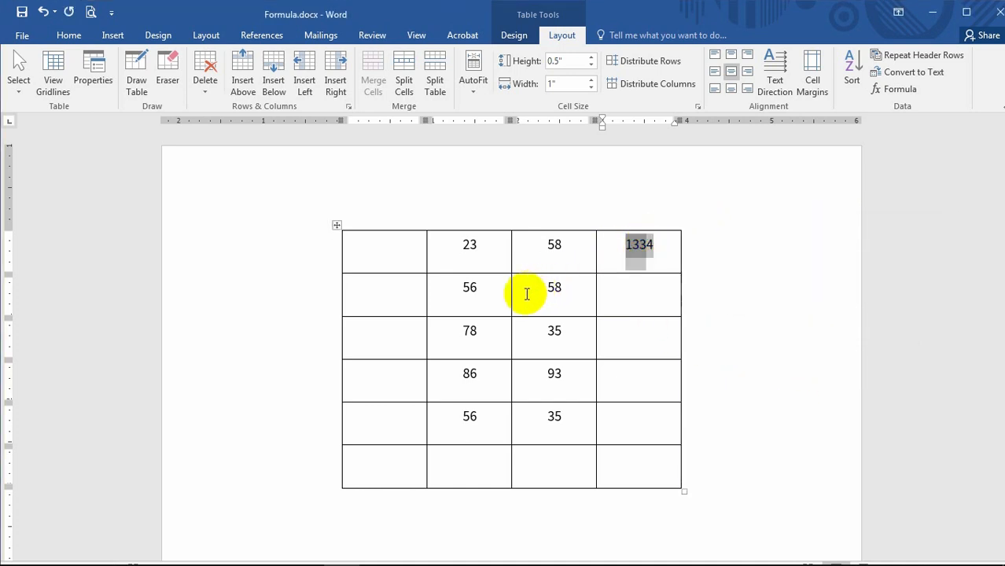
- Multiply the second row's numbers by inserting =PRODUCT(Left) in its last cell, replacing the proposed SUM formula
{"action": "left_click", "coordinate": [631, 295]}
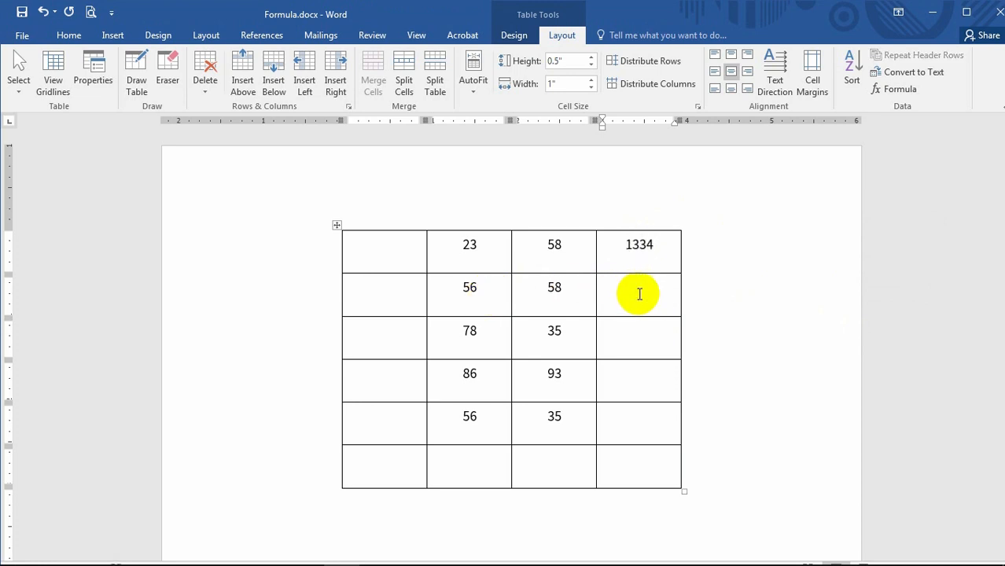
{"action": "left_click", "coordinate": [894, 88]}
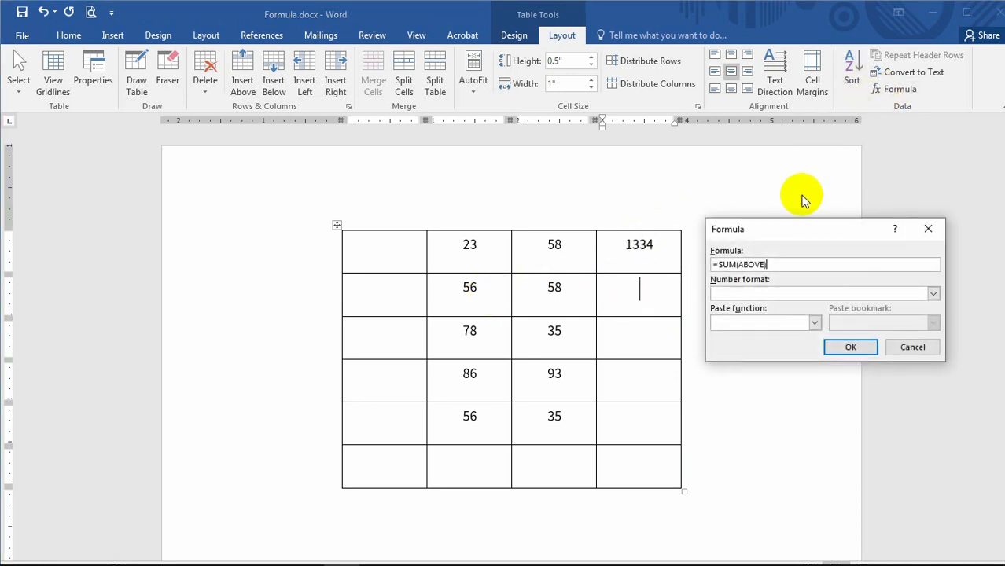
{"action": "left_click", "coordinate": [818, 260]}
{"action": "key", "text": "BackSpace"}
{"action": "key", "text": "BackSpace"}
{"action": "key", "text": "BackSpace"}
{"action": "key", "text": "BackSpace"}
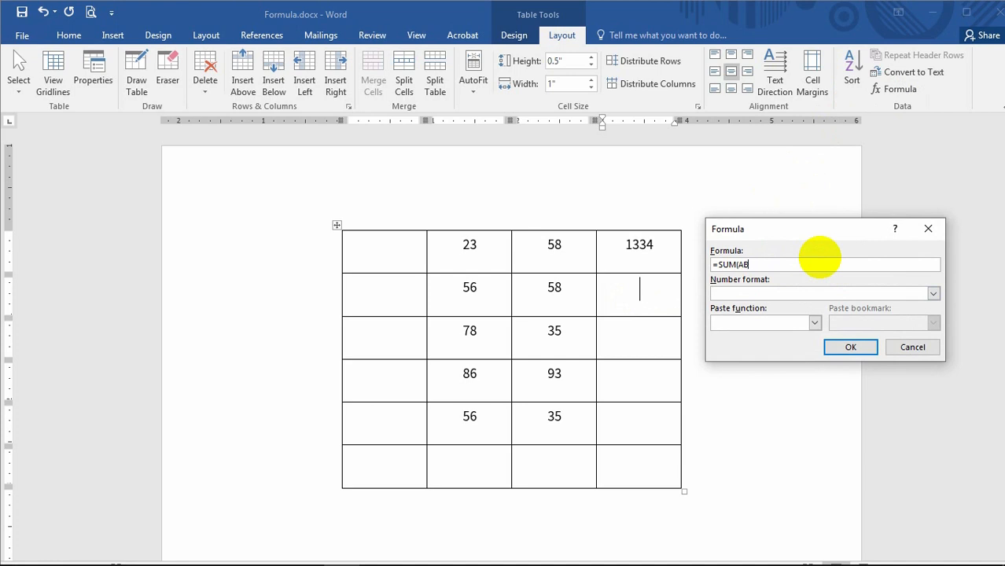
{"action": "key", "text": "BackSpace"}
{"action": "key", "text": "BackSpace"}
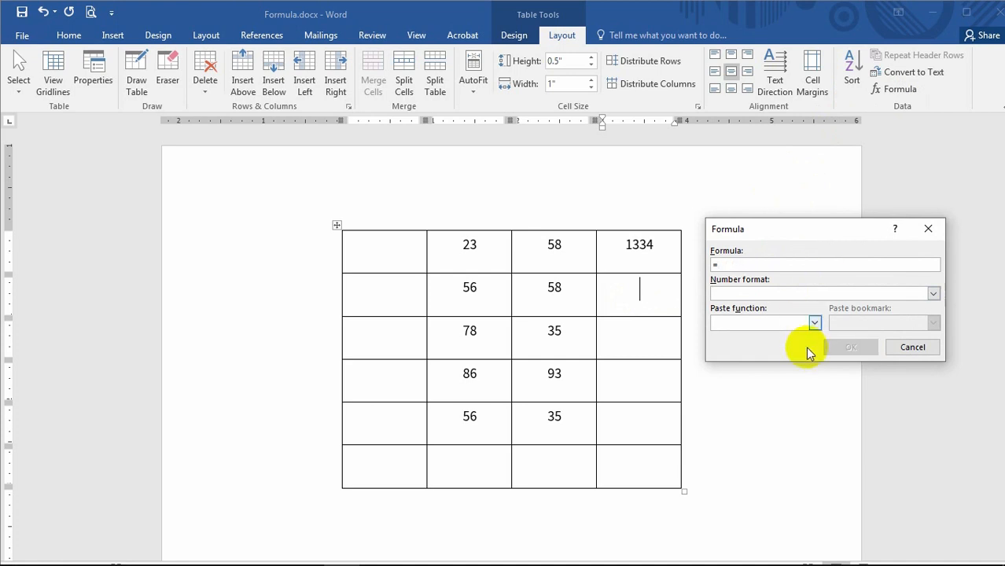
{"action": "left_click", "coordinate": [815, 322]}
{"action": "scroll", "coordinate": [754, 369], "scroll_direction": "down", "scroll_amount": 2}
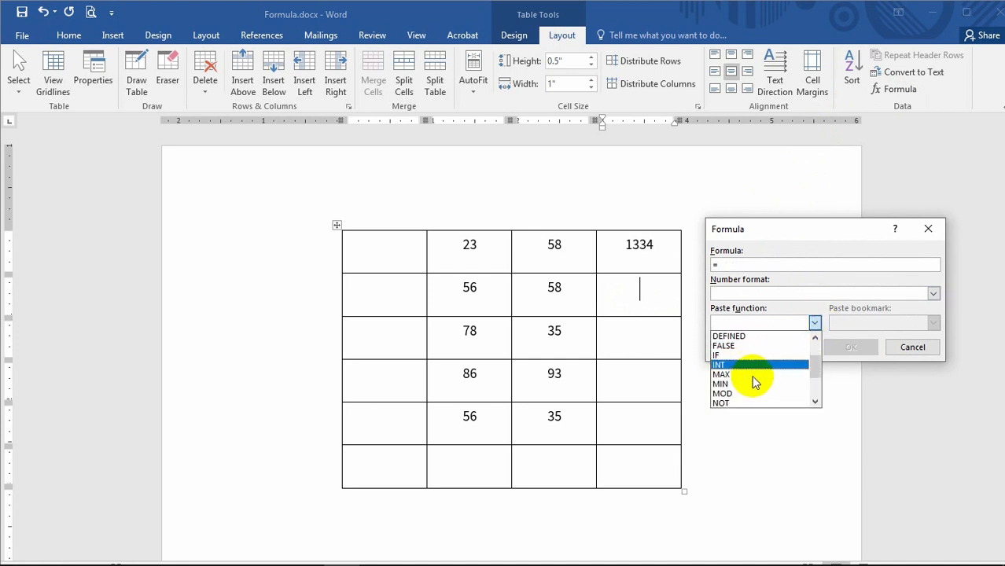
{"action": "left_click", "coordinate": [740, 402]}
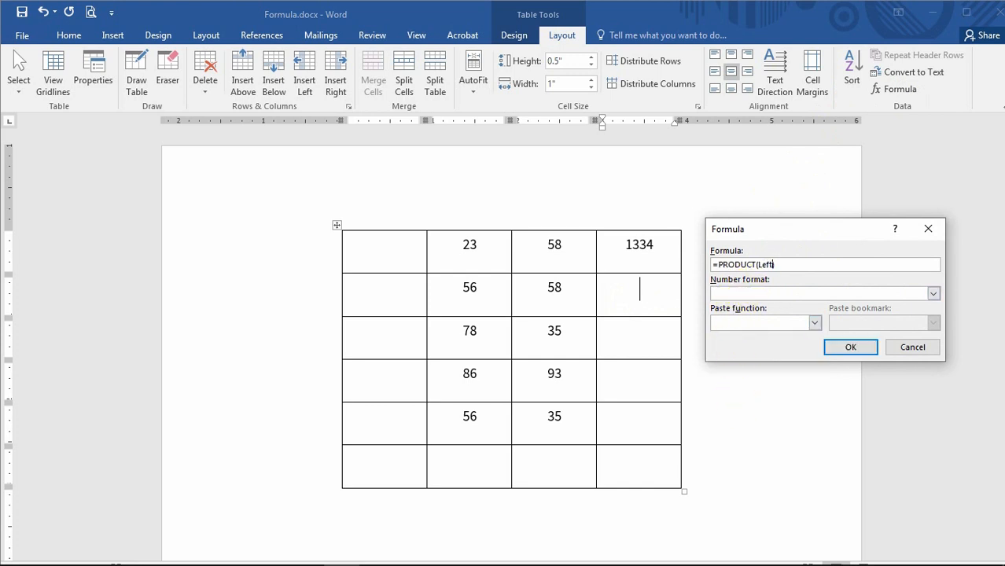
{"action": "type", "text": "Left"}
{"action": "left_click", "coordinate": [849, 346]}
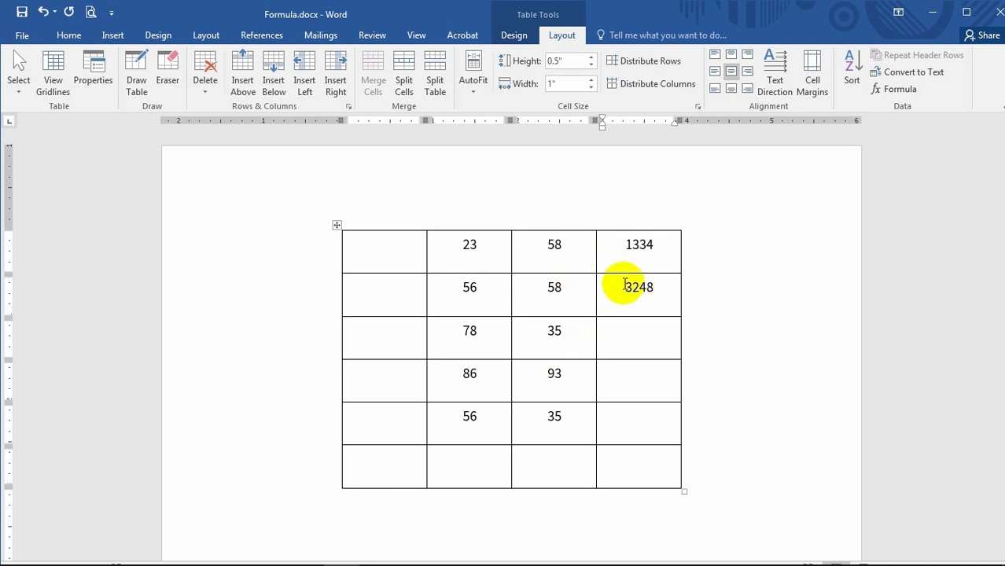
{"action": "double_click", "coordinate": [626, 244]}
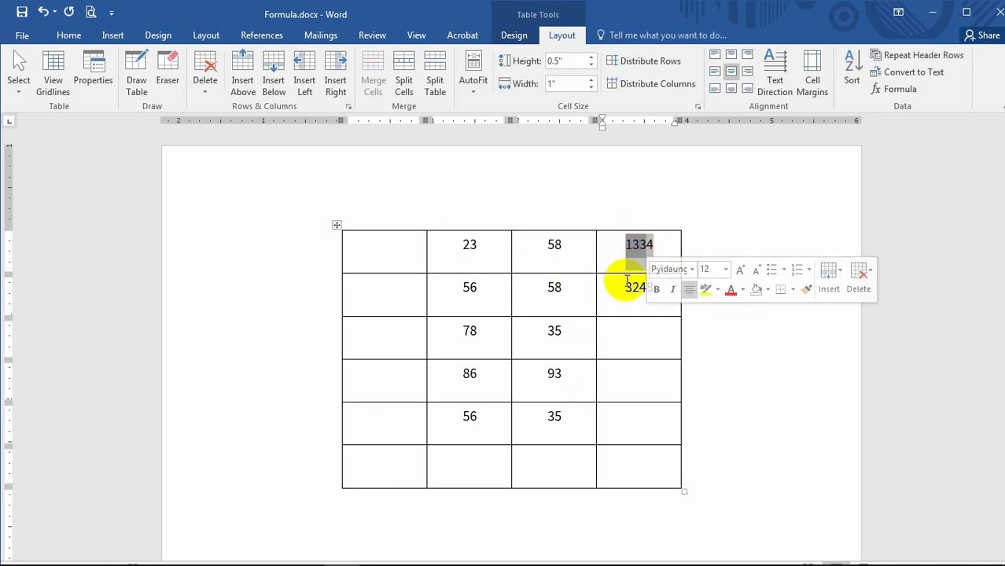
{"action": "left_click_drag", "start_coordinate": [627, 287], "coordinate": [663, 286]}
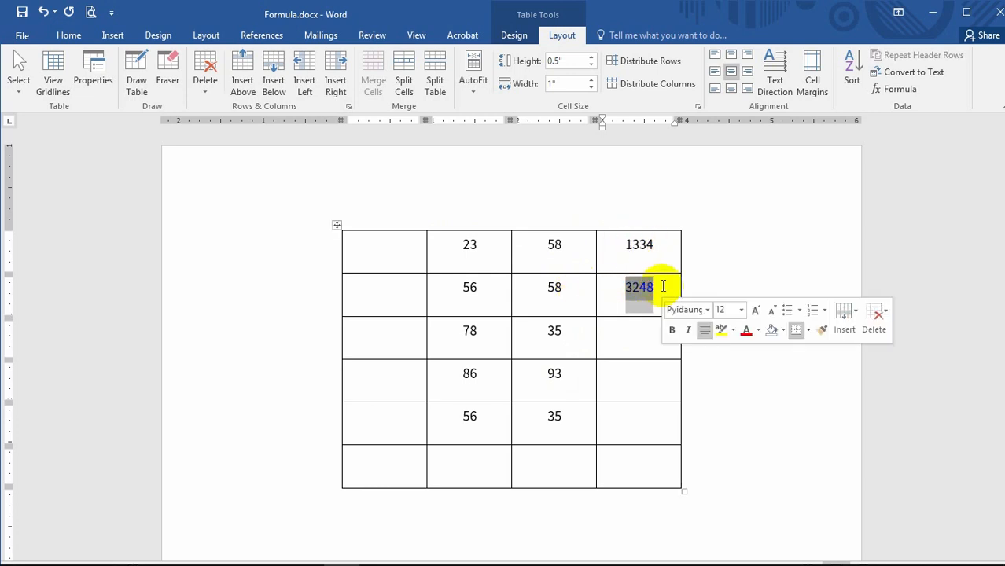
{"action": "left_click", "coordinate": [660, 284]}
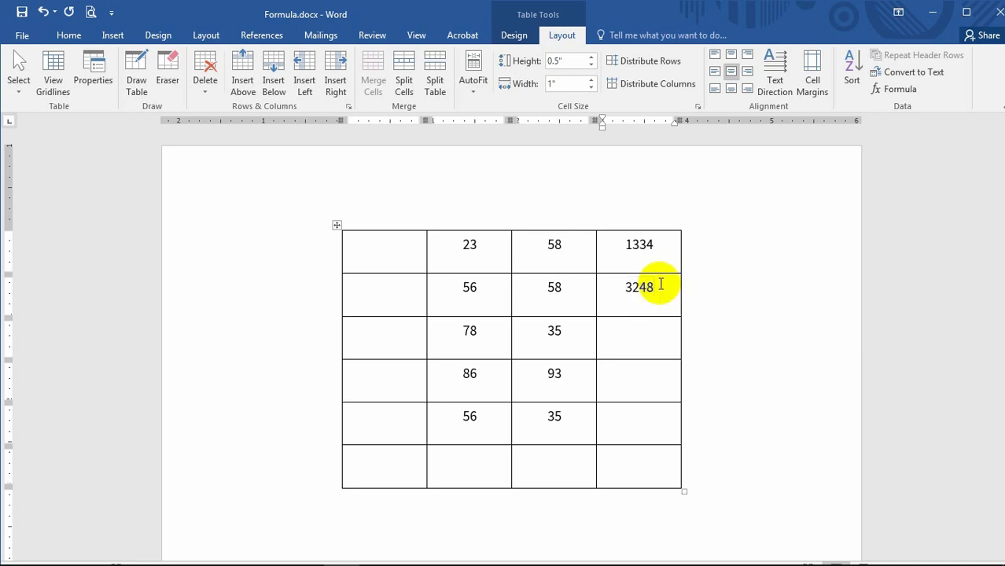
{"action": "left_click_drag", "start_coordinate": [615, 242], "coordinate": [659, 249]}
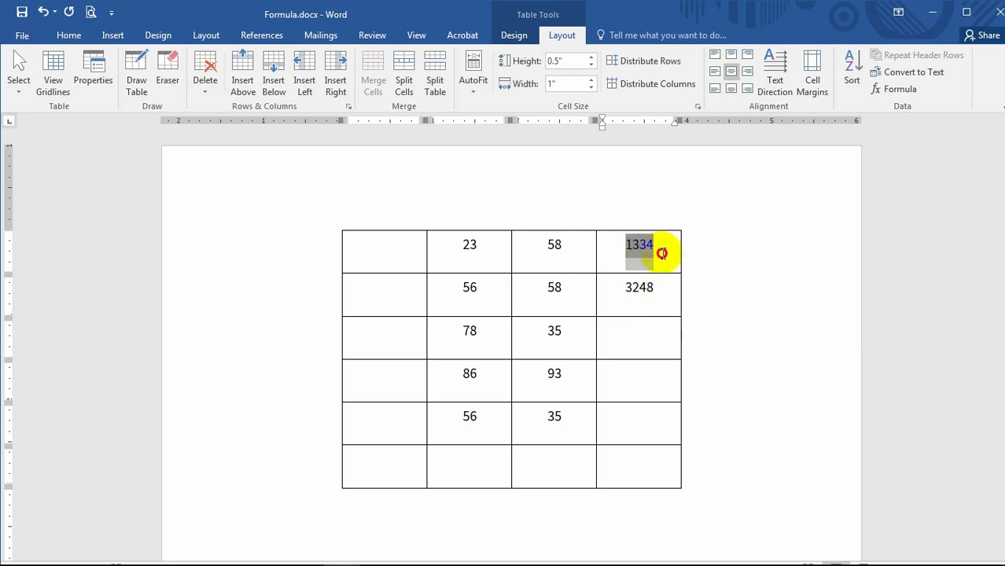
{"action": "left_click_drag", "start_coordinate": [460, 238], "coordinate": [666, 303]}
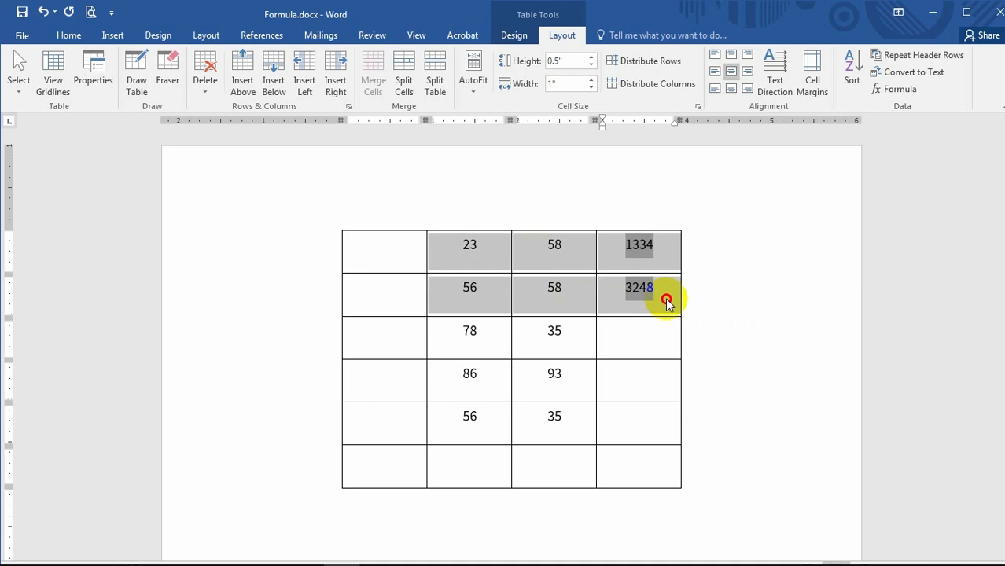
- Repeat the last formula insertion in the third row's last cell, and check the formula behind it without changing it
{"action": "left_click", "coordinate": [641, 338]}
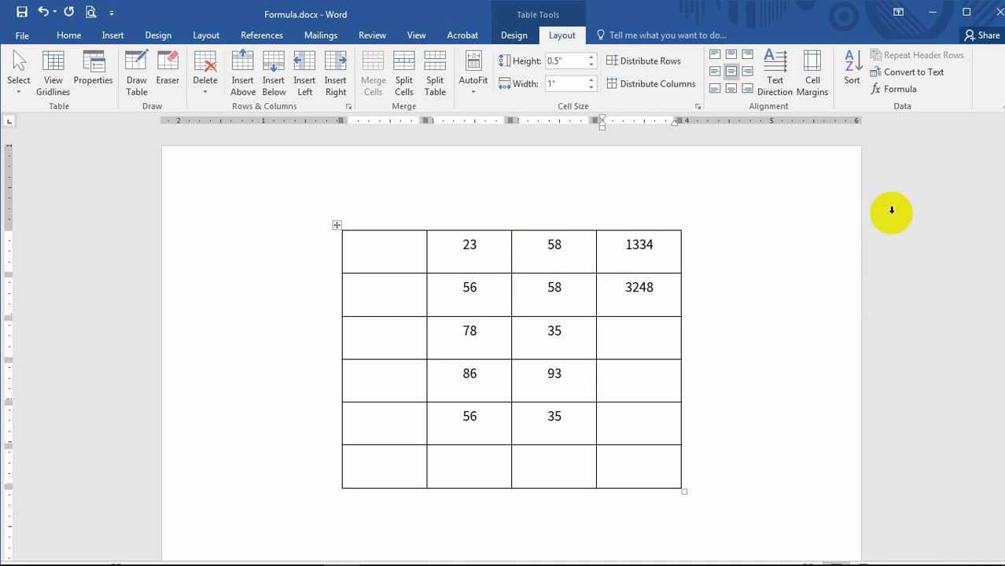
{"action": "key", "text": "F4"}
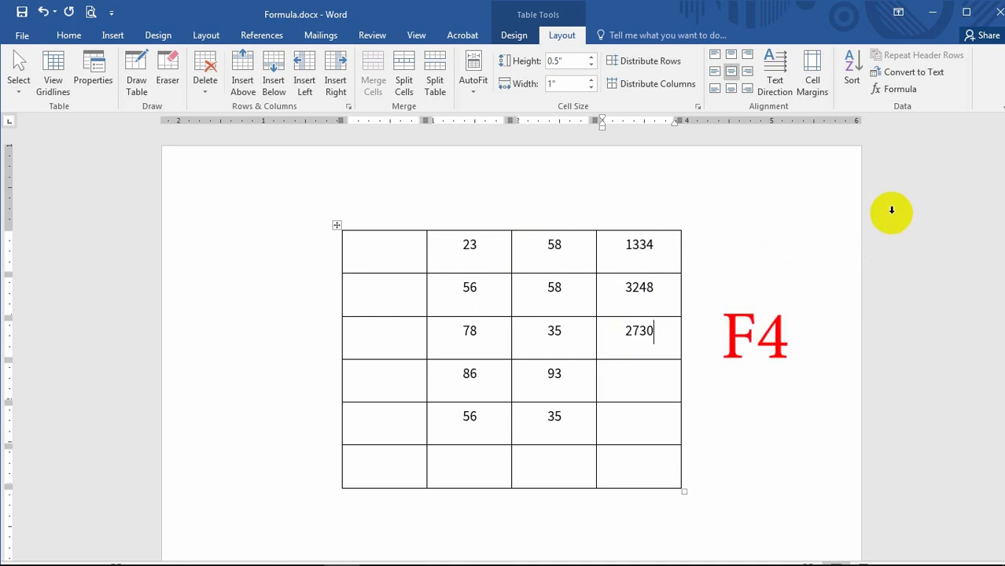
{"action": "left_click", "coordinate": [895, 88]}
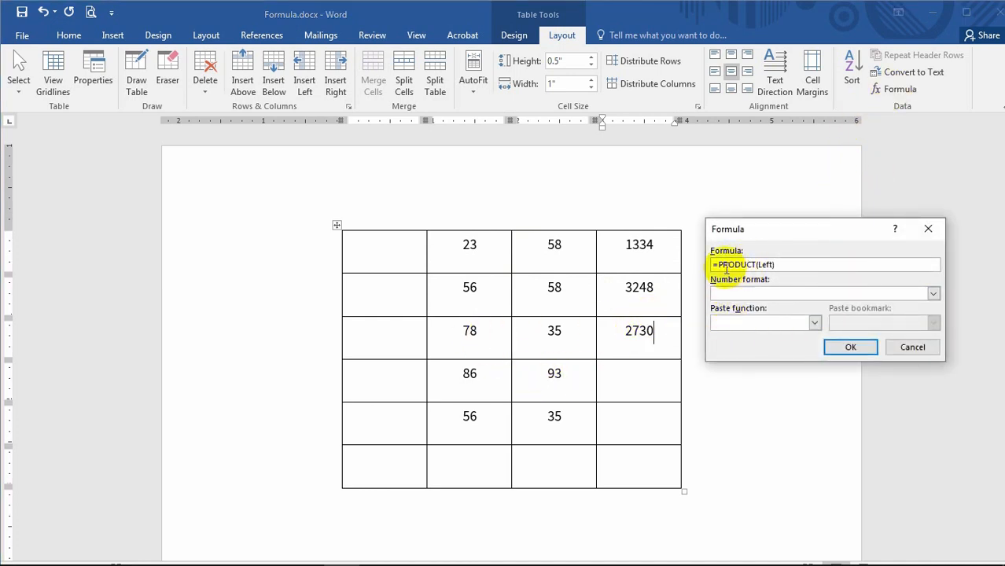
{"action": "left_click", "coordinate": [912, 351]}
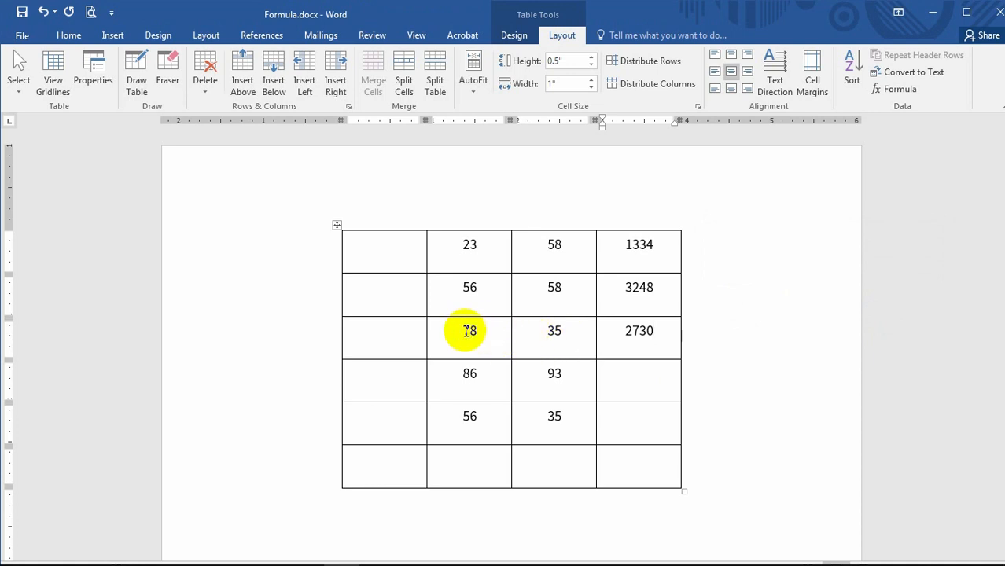
- Examine the third row's numbers and the products in the last column's first three rows
{"action": "left_click_drag", "start_coordinate": [468, 333], "coordinate": [586, 328]}
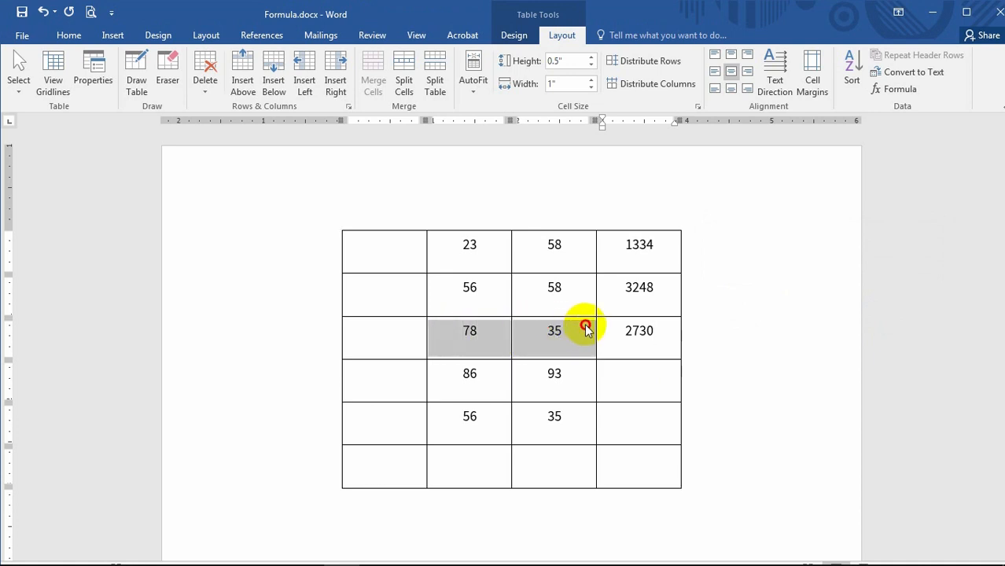
{"action": "left_click", "coordinate": [640, 331]}
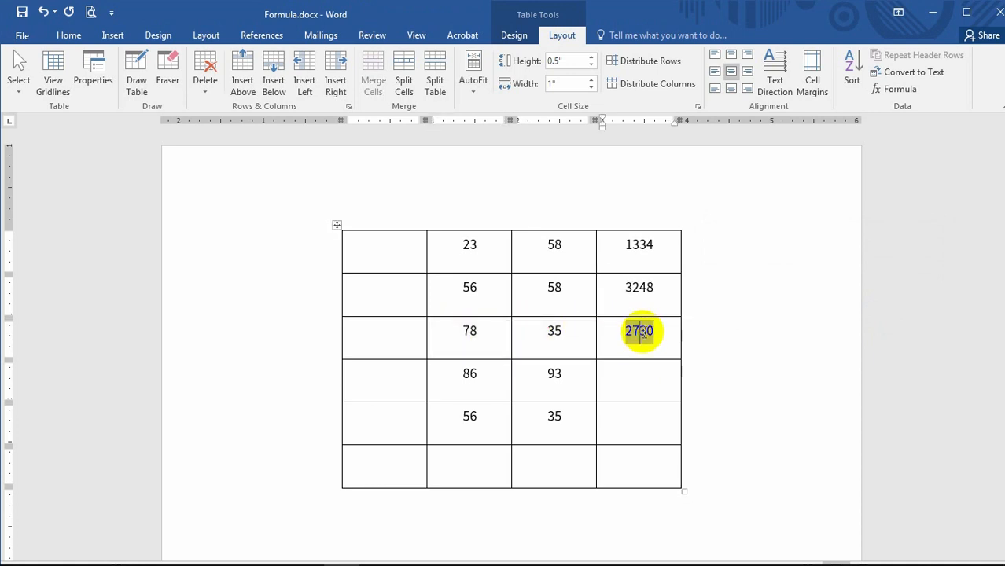
{"action": "left_click_drag", "start_coordinate": [622, 239], "coordinate": [656, 294]}
{"action": "left_click", "coordinate": [639, 333]}
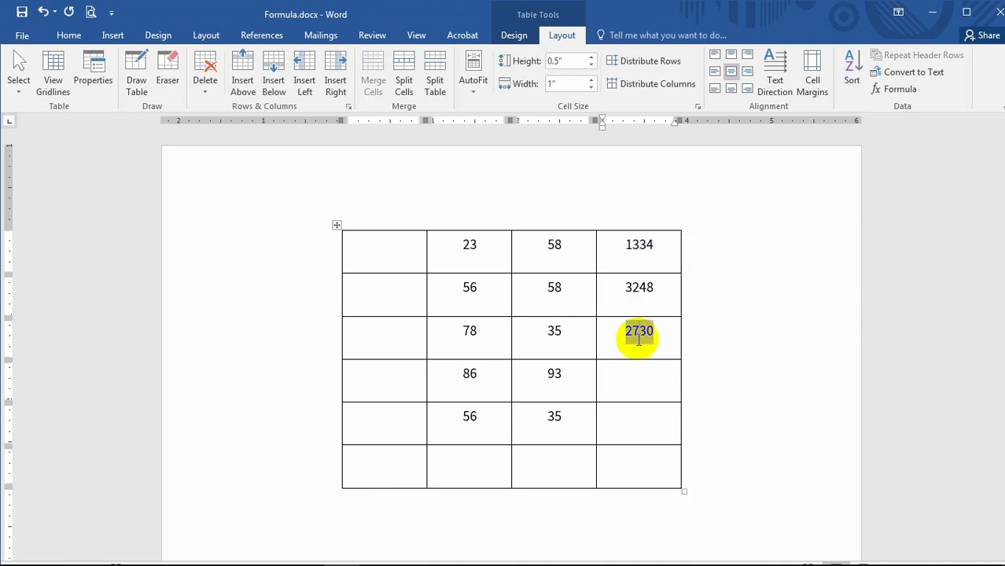
{"action": "left_click_drag", "start_coordinate": [621, 241], "coordinate": [654, 240]}
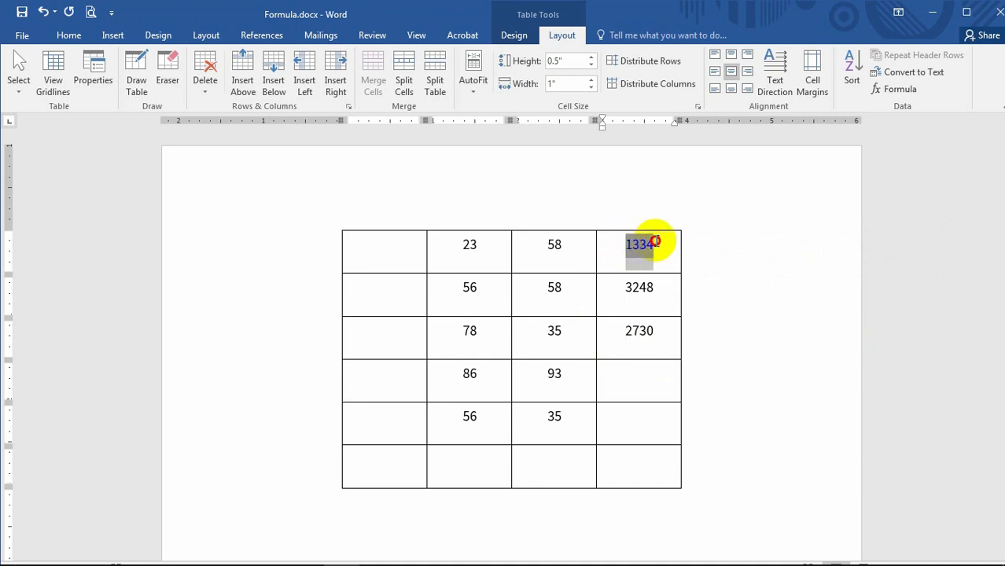
{"action": "left_click", "coordinate": [634, 289]}
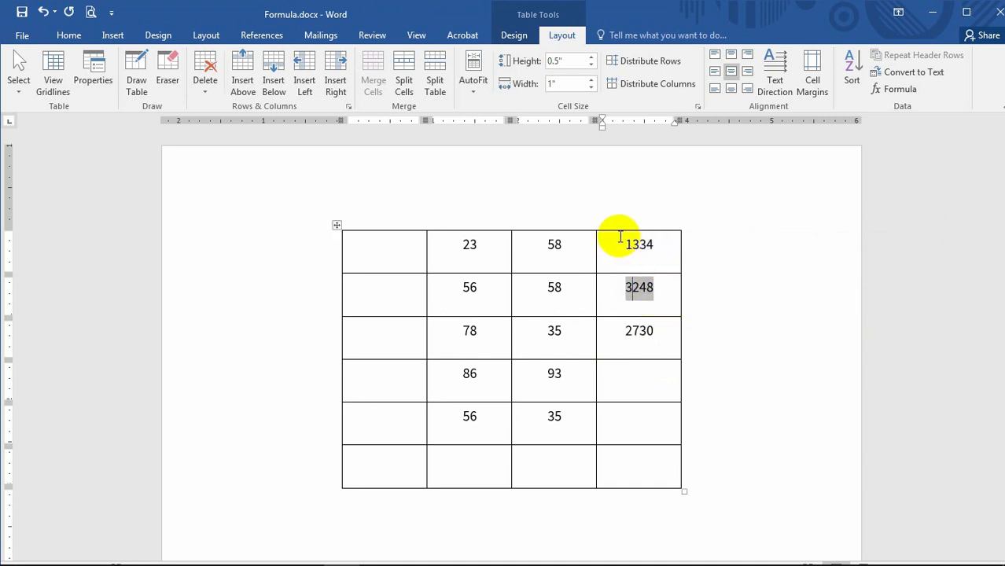
{"action": "left_click_drag", "start_coordinate": [620, 237], "coordinate": [655, 241]}
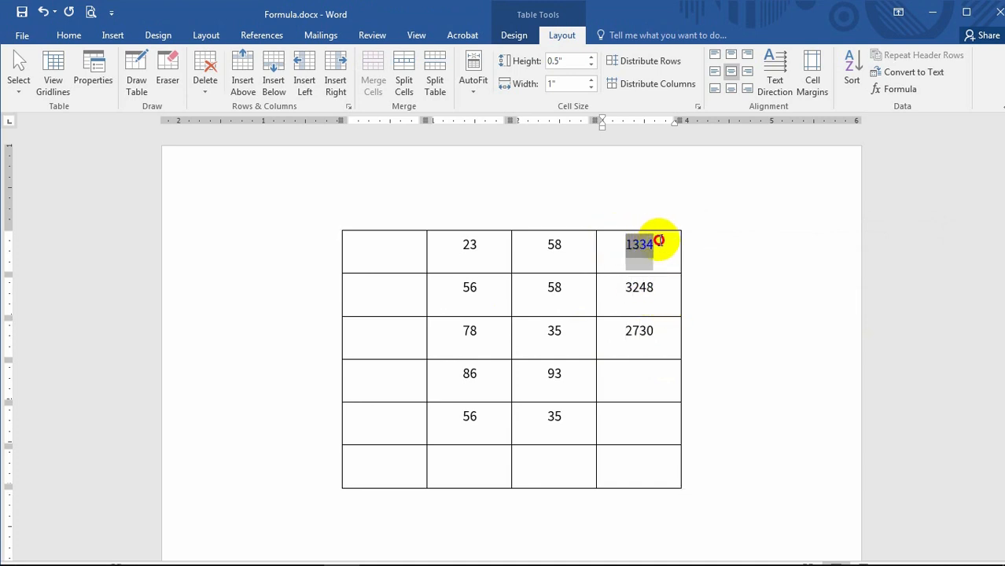
{"action": "left_click", "coordinate": [634, 298]}
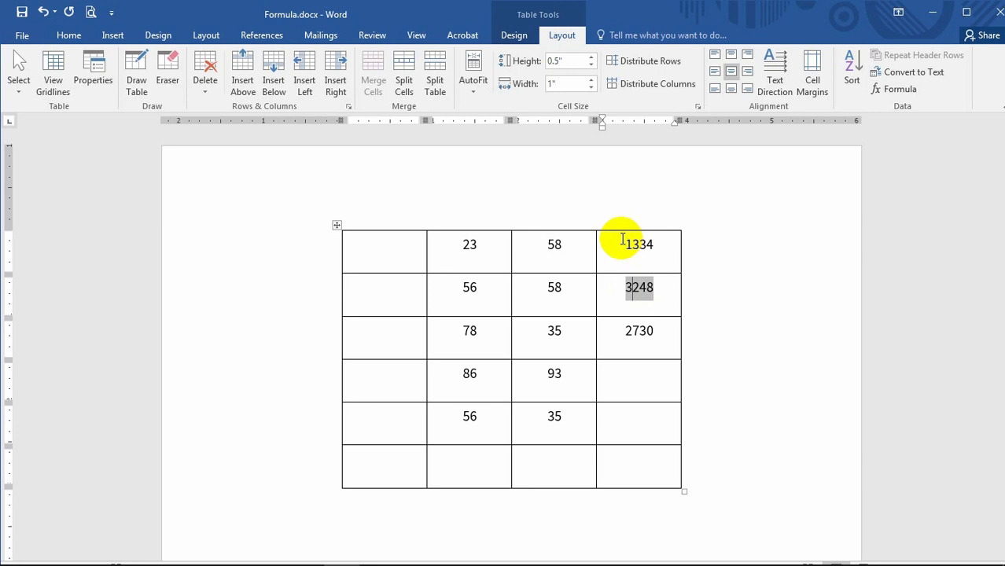
{"action": "left_click_drag", "start_coordinate": [621, 239], "coordinate": [672, 284]}
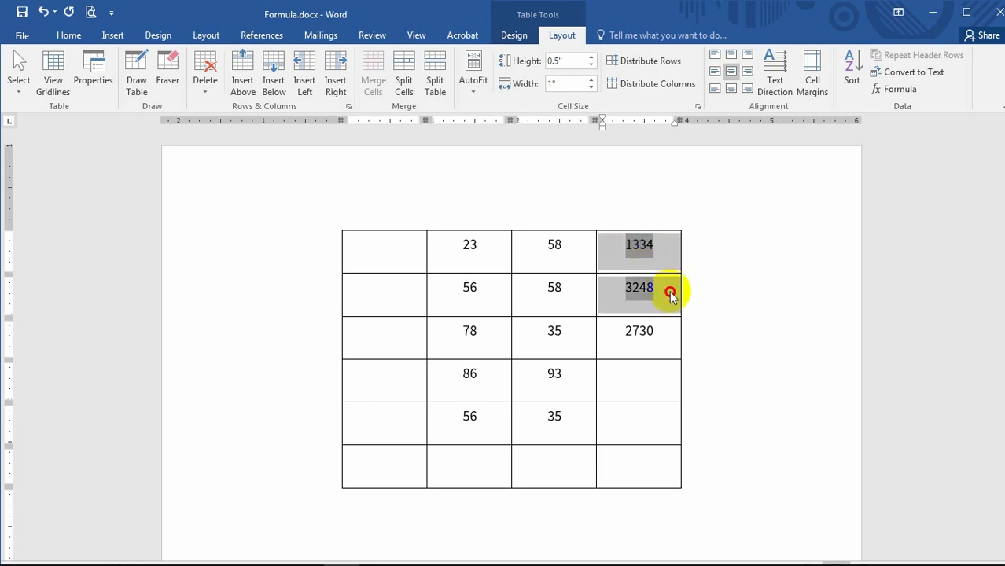
{"action": "left_click", "coordinate": [625, 331]}
{"action": "double_click", "coordinate": [640, 335]}
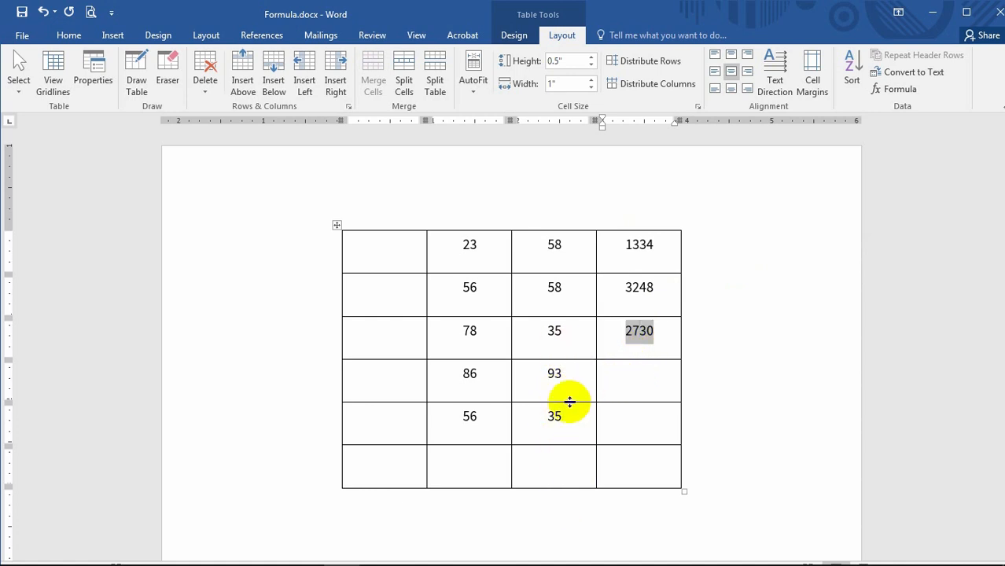
- Repeat the PRODUCT formula insertion in the last cells of the fourth and fifth rows
{"action": "left_click", "coordinate": [632, 382]}
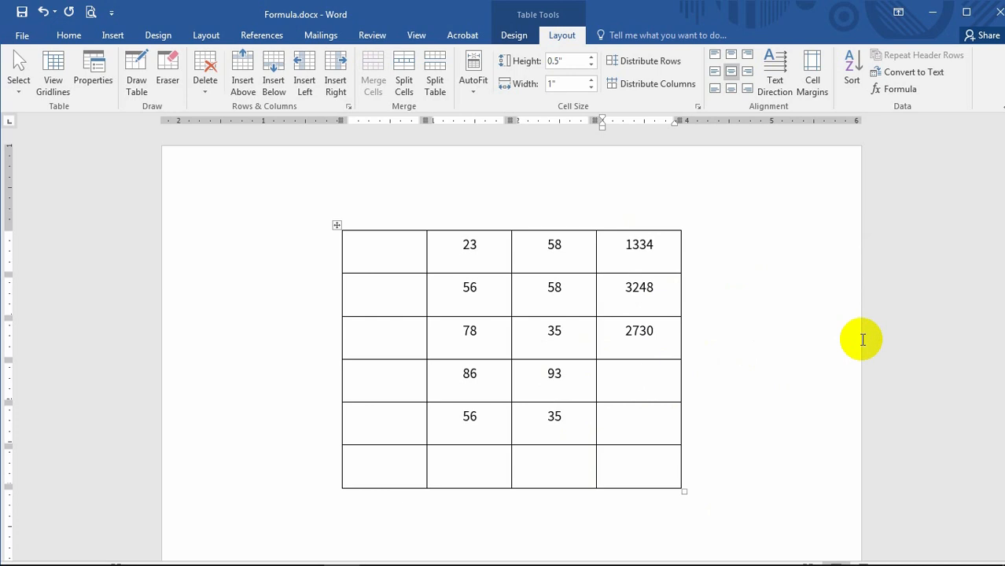
{"action": "key", "text": "F4"}
{"action": "left_click", "coordinate": [657, 429]}
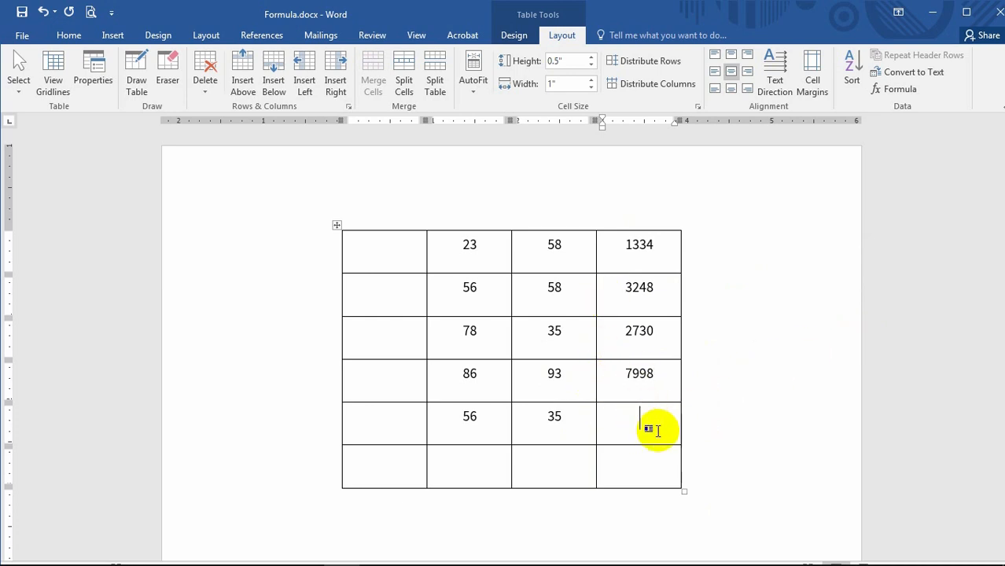
{"action": "key", "text": "F4"}
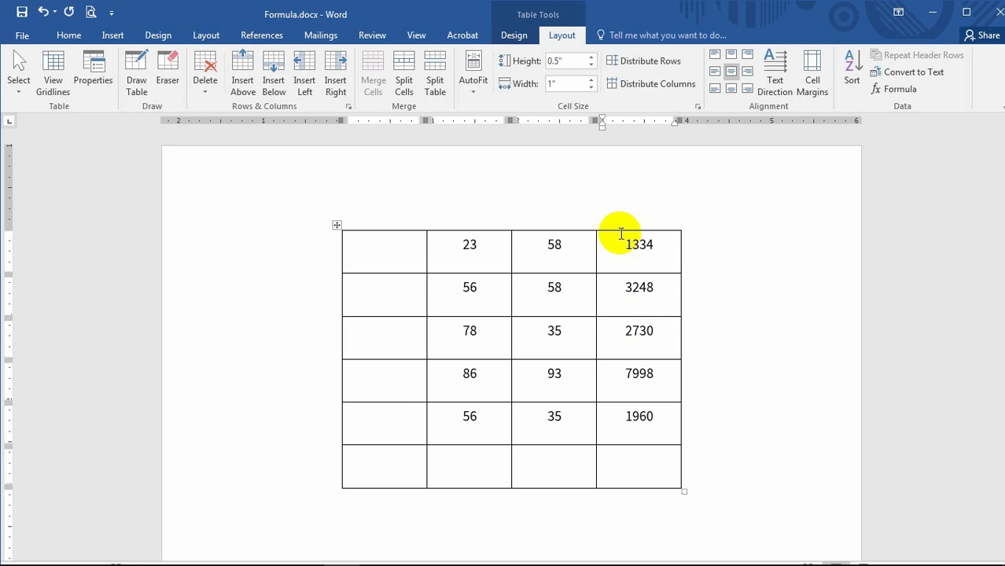
- Total the last column's products by inserting =SUM(ABOVE) in the column's bottom cell
{"action": "mouse_move", "coordinate": [621, 234]}
{"action": "left_mouse_down"}
{"action": "mouse_move", "coordinate": [663, 352]}
{"action": "mouse_move", "coordinate": [662, 431]}
{"action": "left_mouse_up"}
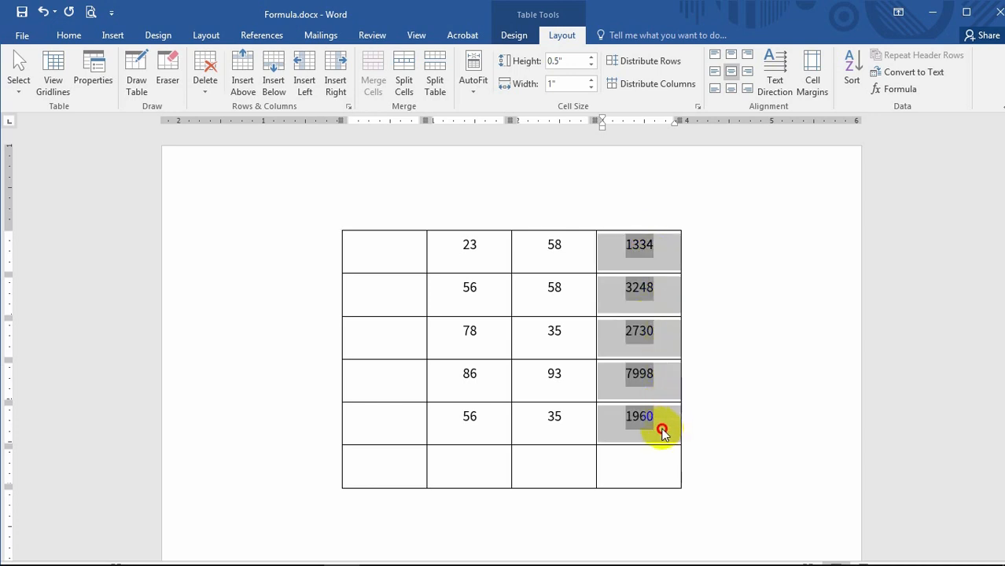
{"action": "left_click", "coordinate": [650, 473]}
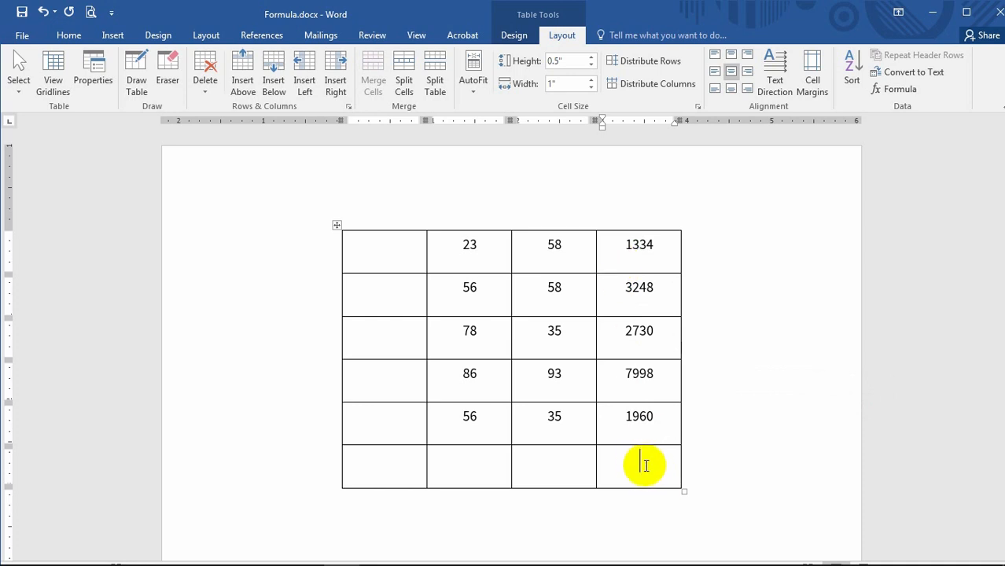
{"action": "left_click", "coordinate": [895, 88]}
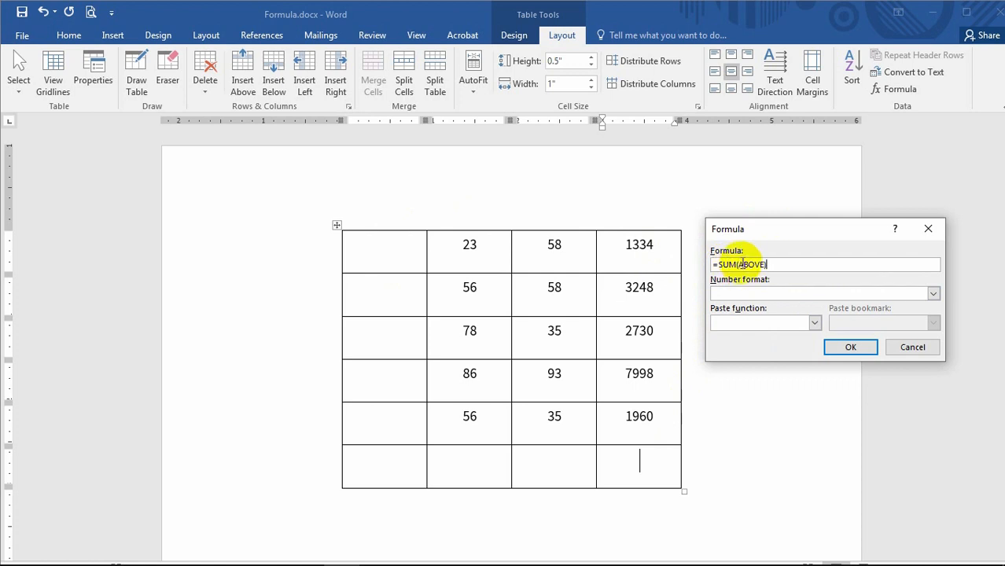
{"action": "left_click", "coordinate": [841, 344]}
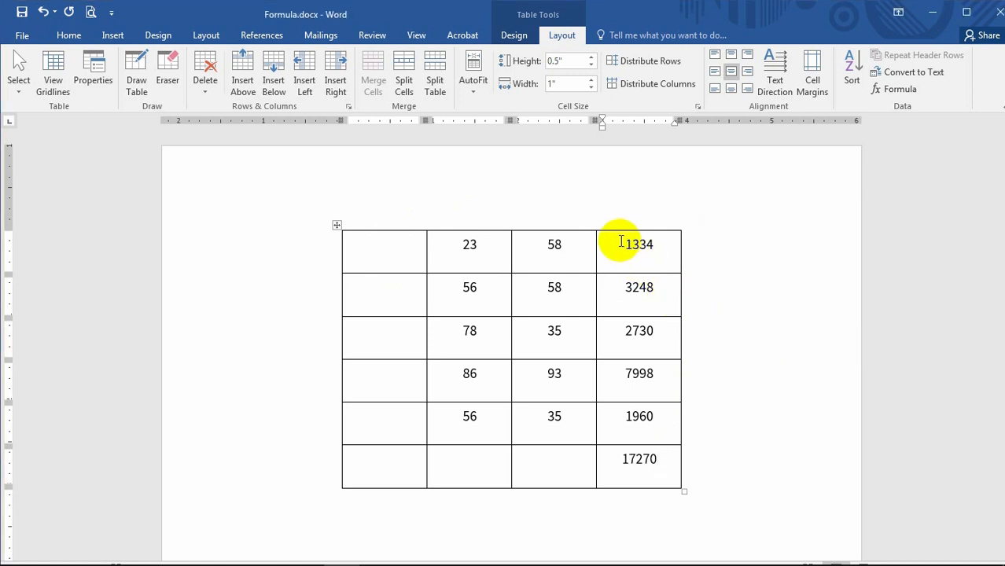
{"action": "left_click_drag", "start_coordinate": [623, 236], "coordinate": [665, 410]}
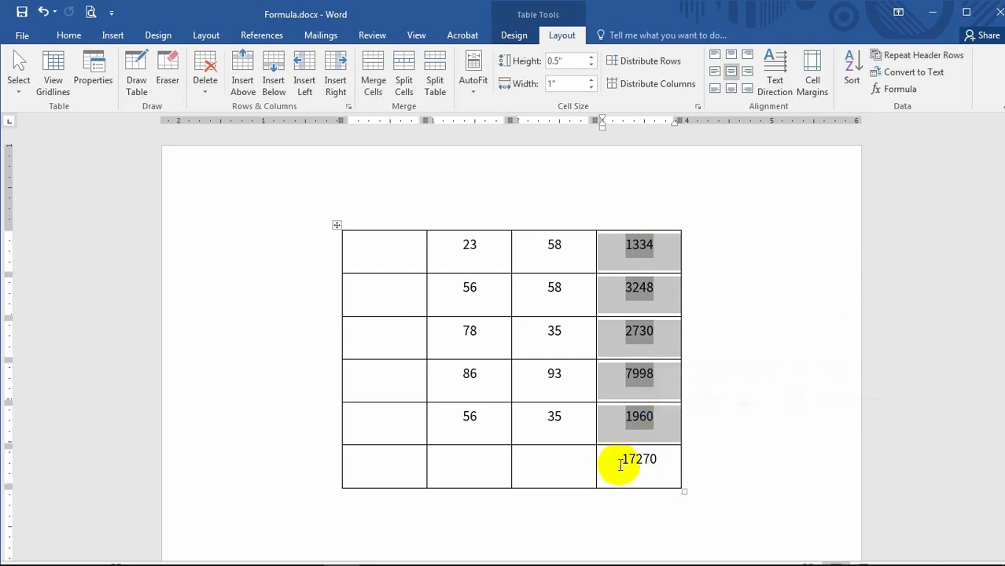
{"action": "left_click_drag", "start_coordinate": [621, 462], "coordinate": [662, 450]}
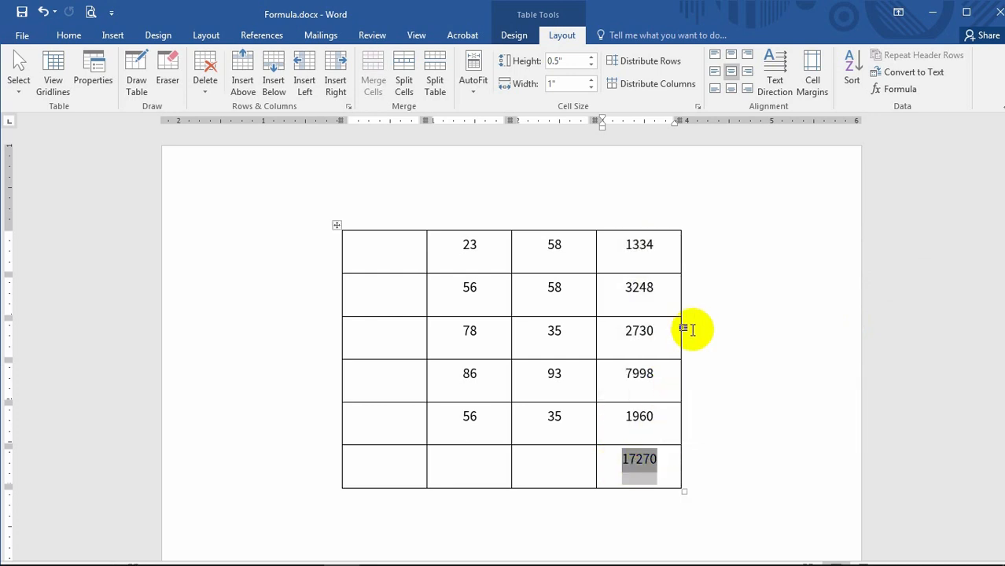
{"action": "left_click", "coordinate": [650, 468]}
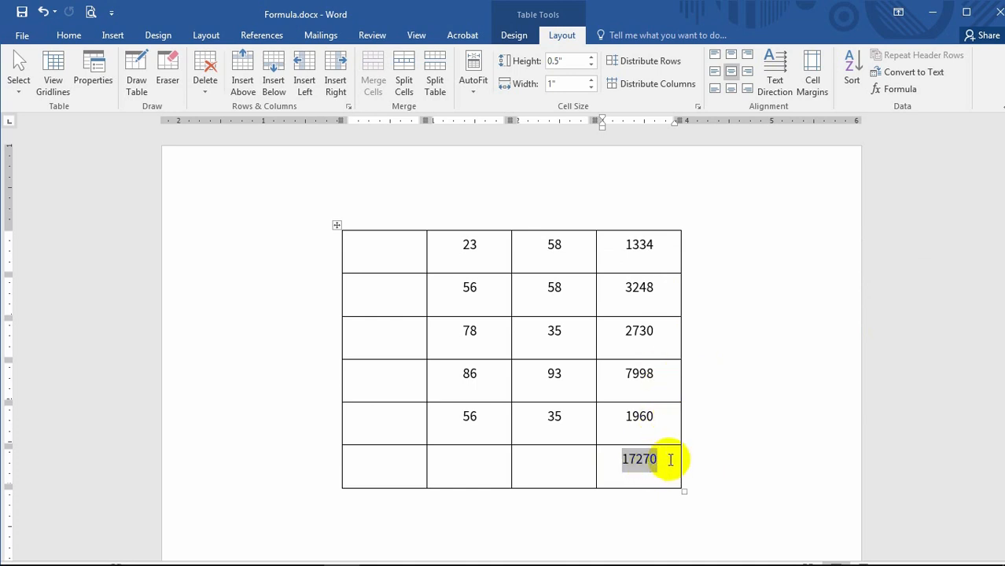
- Merge the first three cells of the table's bottom row and enter "Total" in the merged cell
{"action": "left_click", "coordinate": [400, 463]}
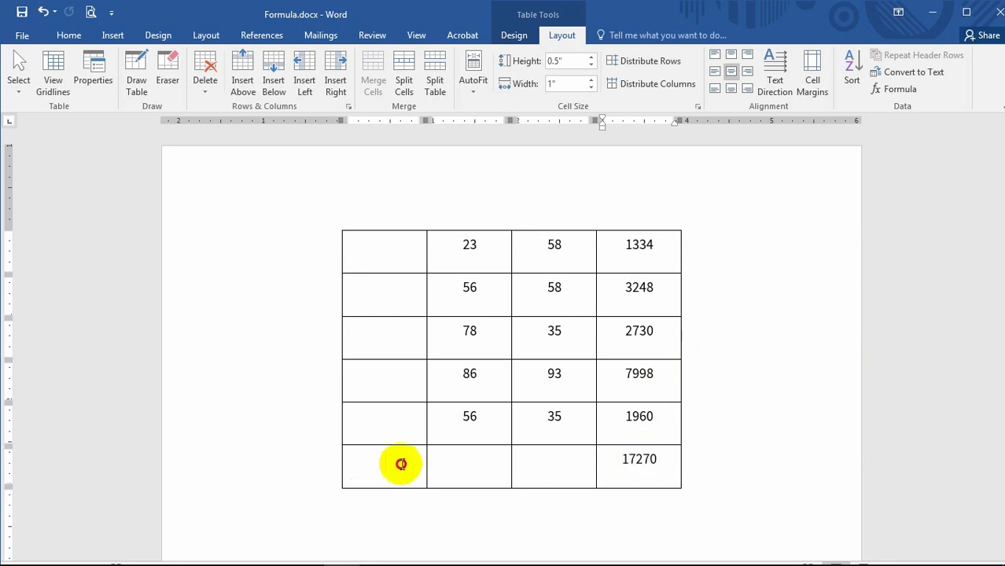
{"action": "left_click_drag", "start_coordinate": [400, 464], "coordinate": [556, 464]}
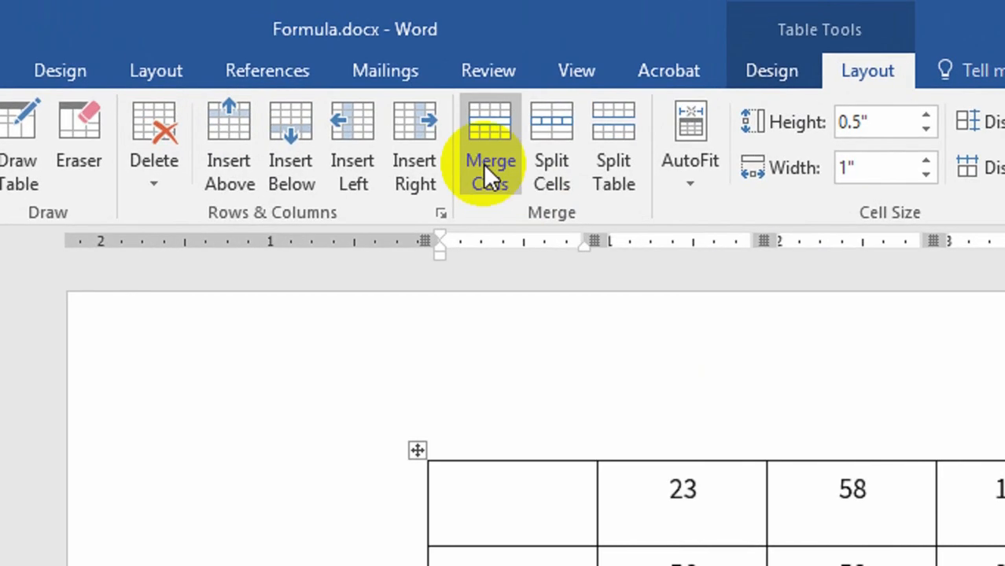
{"action": "left_click", "coordinate": [372, 85]}
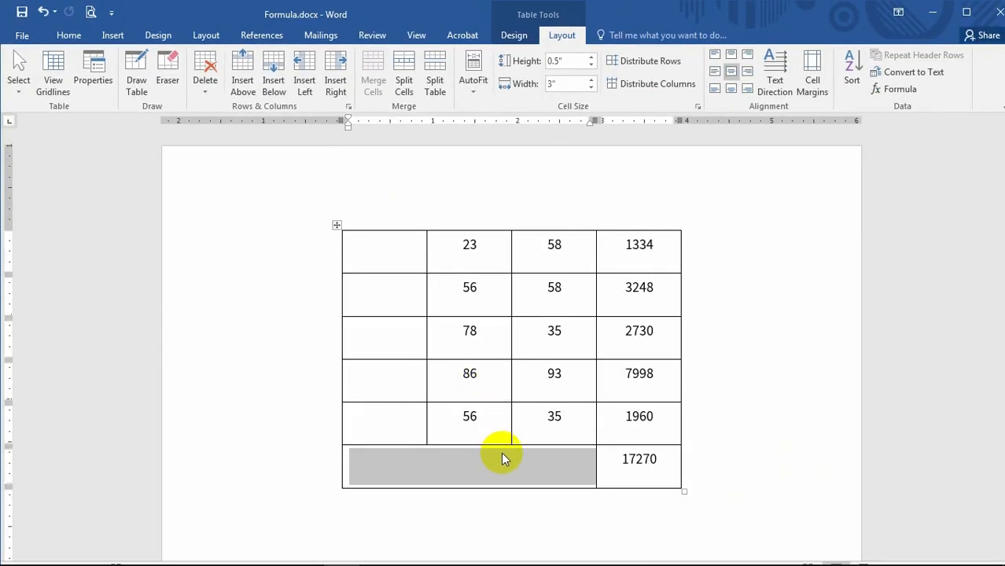
{"action": "left_click", "coordinate": [501, 456]}
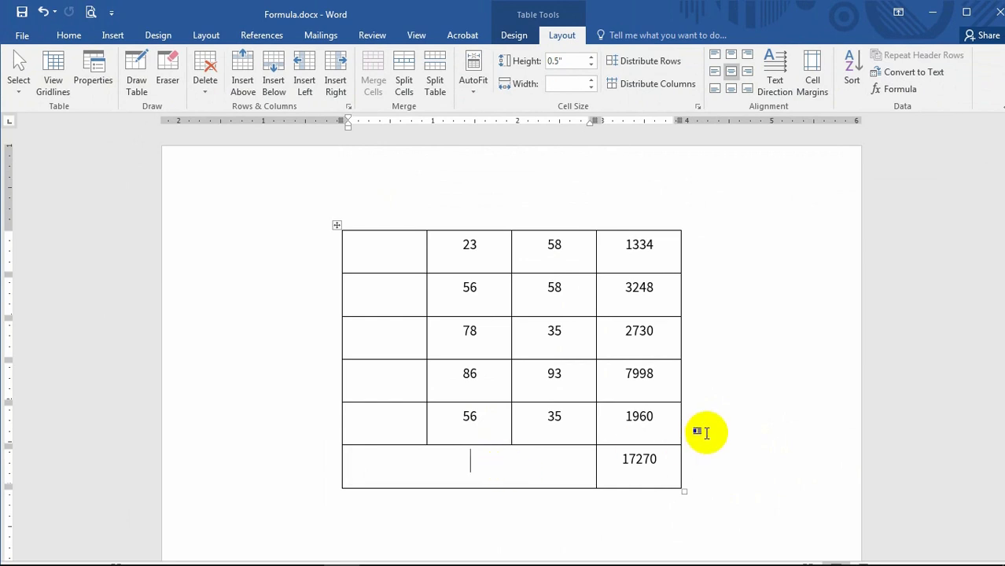
{"action": "type", "text": "Total"}
- Make the "Total" label in the bottom row bold and right-align it in its cell
{"action": "key", "text": "ctrl+a"}
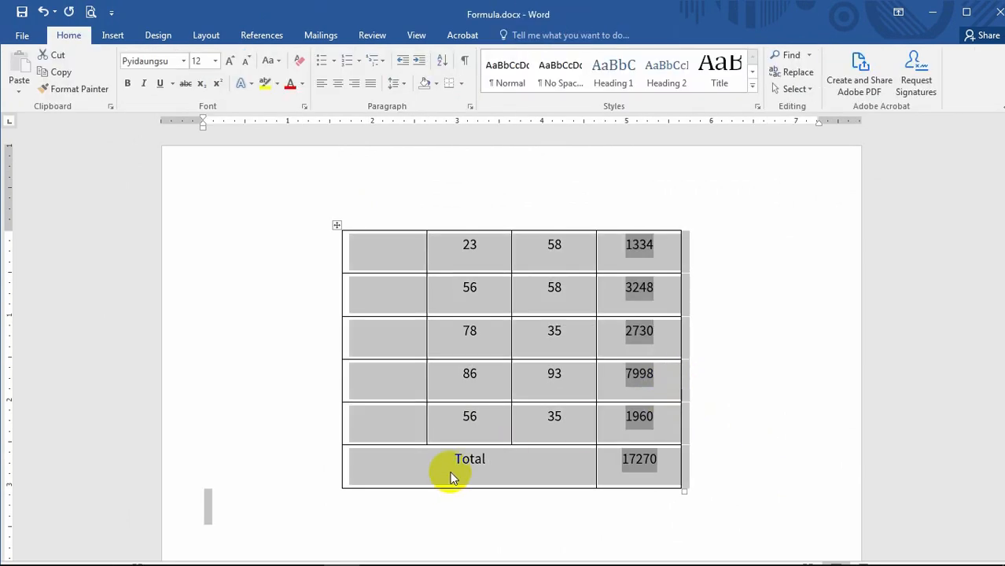
{"action": "left_click_drag", "start_coordinate": [452, 478], "coordinate": [489, 469]}
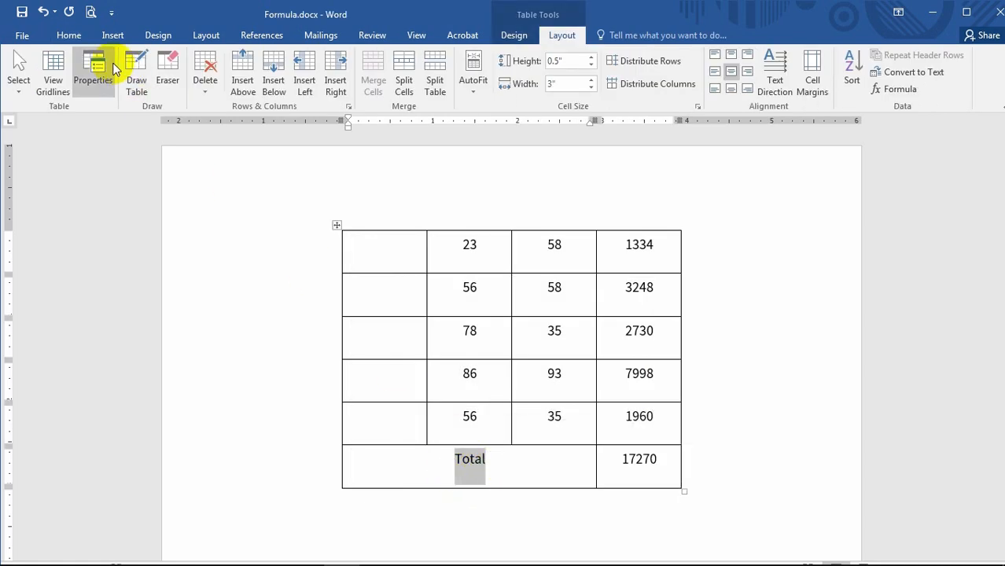
{"action": "left_click", "coordinate": [68, 35]}
{"action": "left_click", "coordinate": [130, 88]}
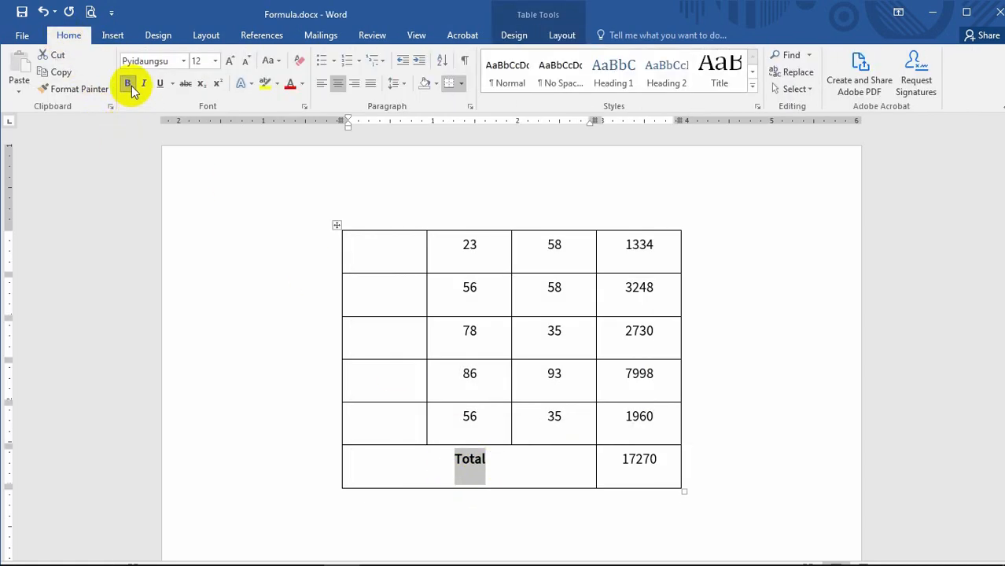
{"action": "left_click", "coordinate": [565, 472]}
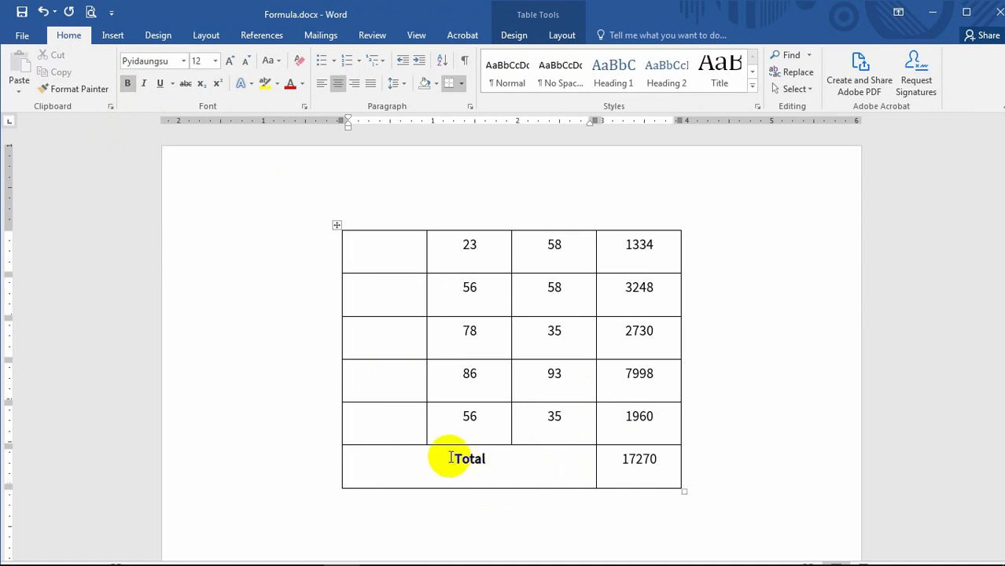
{"action": "left_click_drag", "start_coordinate": [450, 457], "coordinate": [485, 456]}
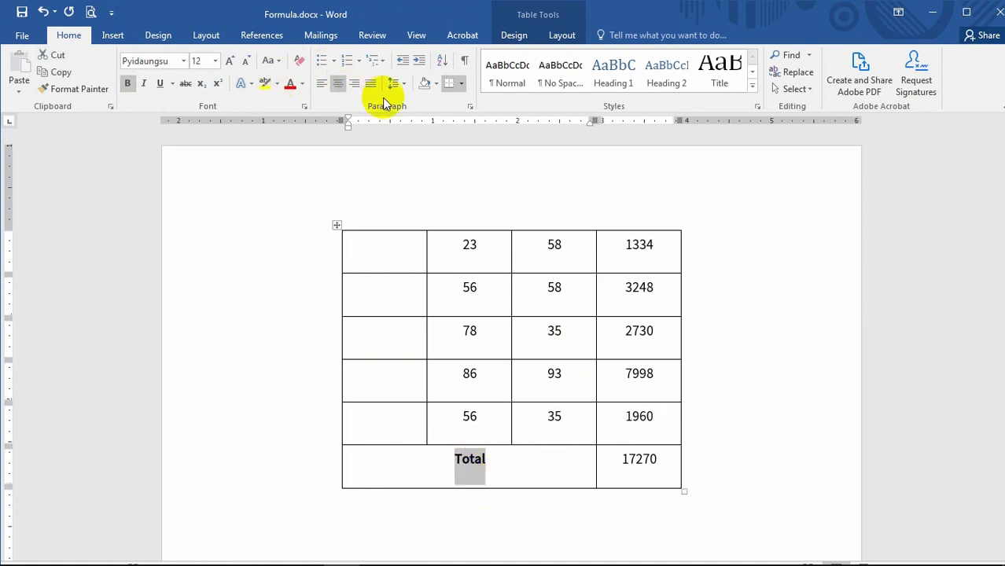
{"action": "left_click", "coordinate": [353, 83]}
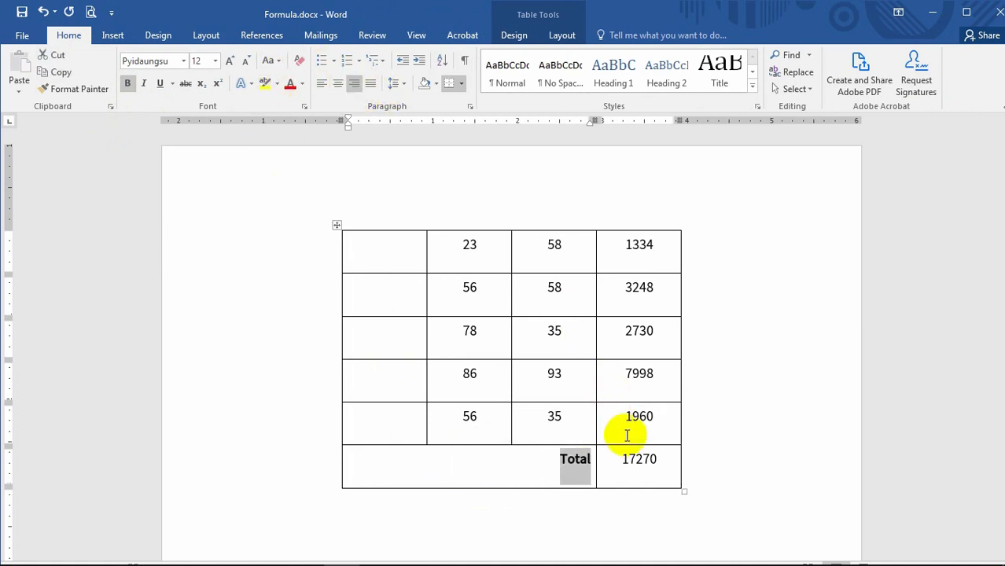
- Examine each row's two numbers with their product, and the last column's products with the total below them
{"action": "left_click", "coordinate": [639, 460]}
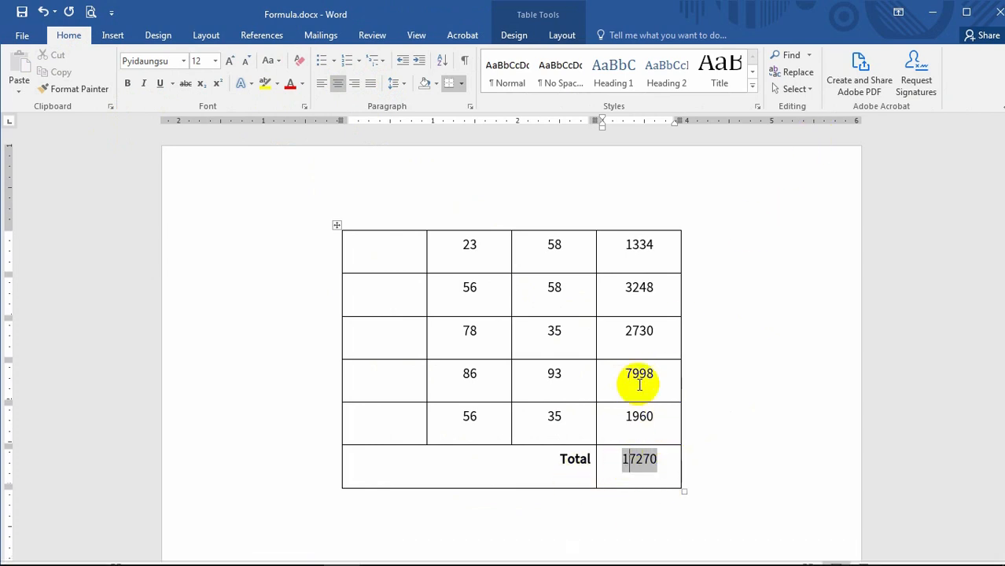
{"action": "left_click_drag", "start_coordinate": [623, 233], "coordinate": [684, 421]}
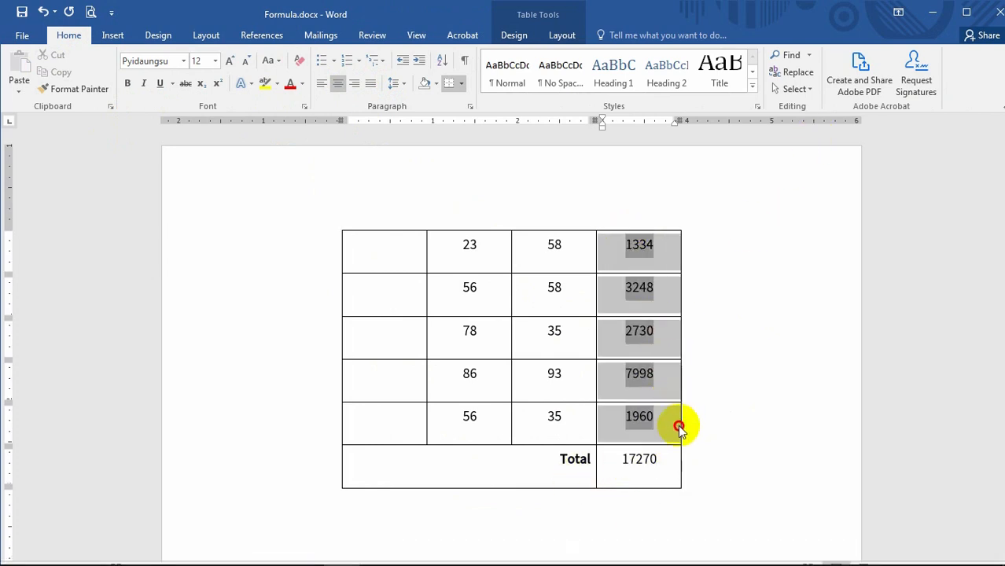
{"action": "left_click", "coordinate": [629, 460]}
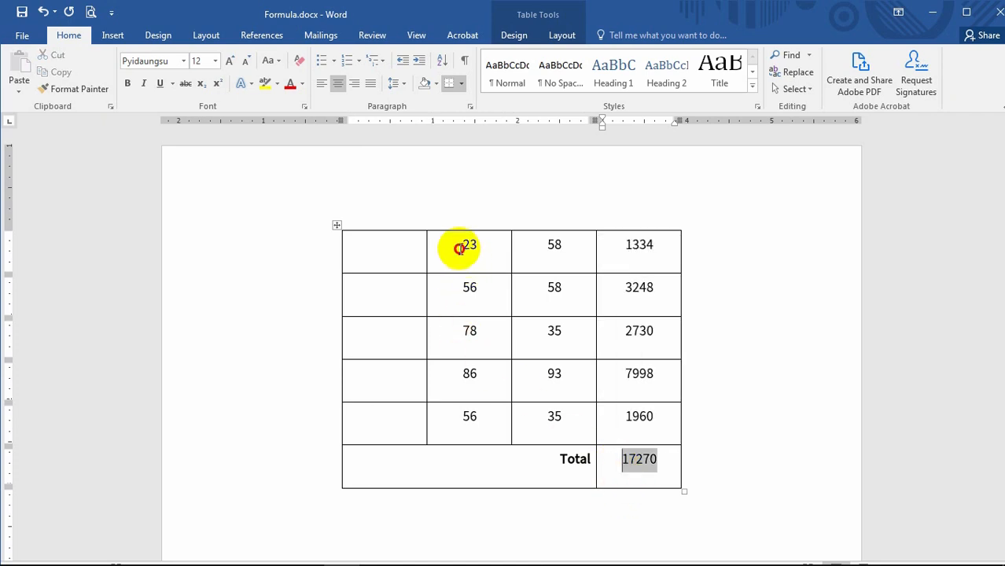
{"action": "left_click_drag", "start_coordinate": [459, 243], "coordinate": [599, 246]}
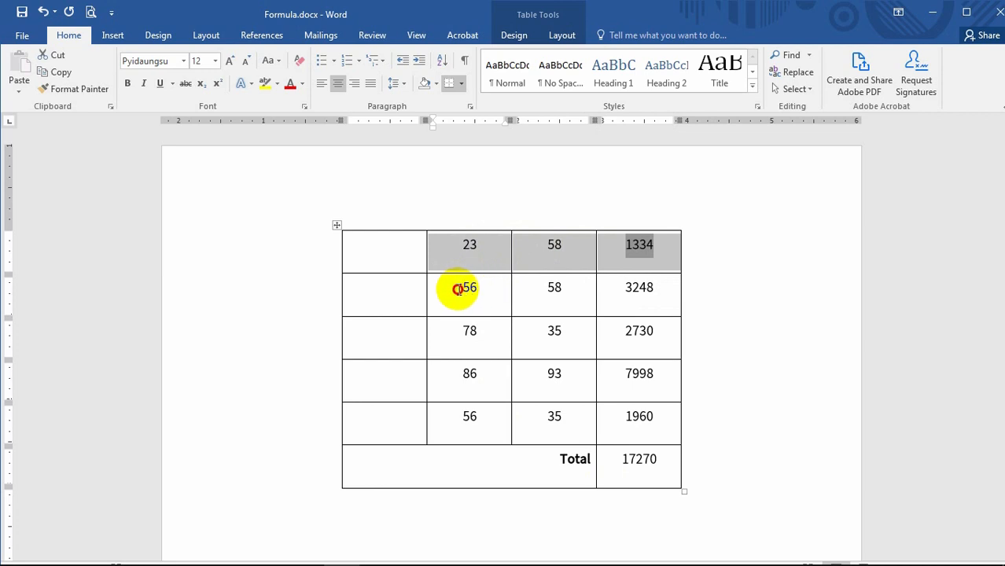
{"action": "left_click_drag", "start_coordinate": [444, 289], "coordinate": [588, 289]}
{"action": "left_click", "coordinate": [632, 288]}
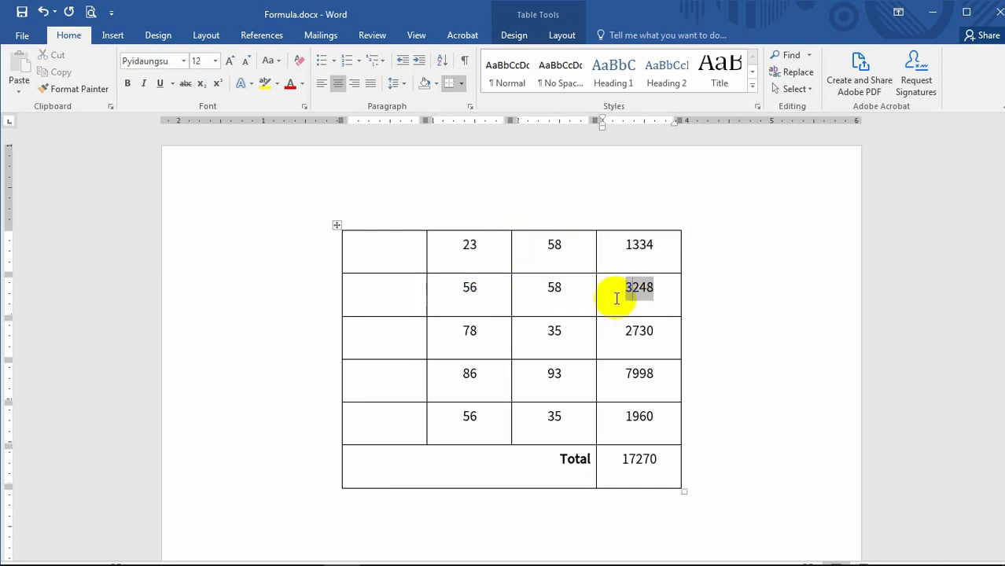
{"action": "left_click_drag", "start_coordinate": [451, 337], "coordinate": [580, 338]}
{"action": "left_click", "coordinate": [643, 331]}
{"action": "left_click_drag", "start_coordinate": [465, 374], "coordinate": [560, 373]}
{"action": "left_click", "coordinate": [639, 373]}
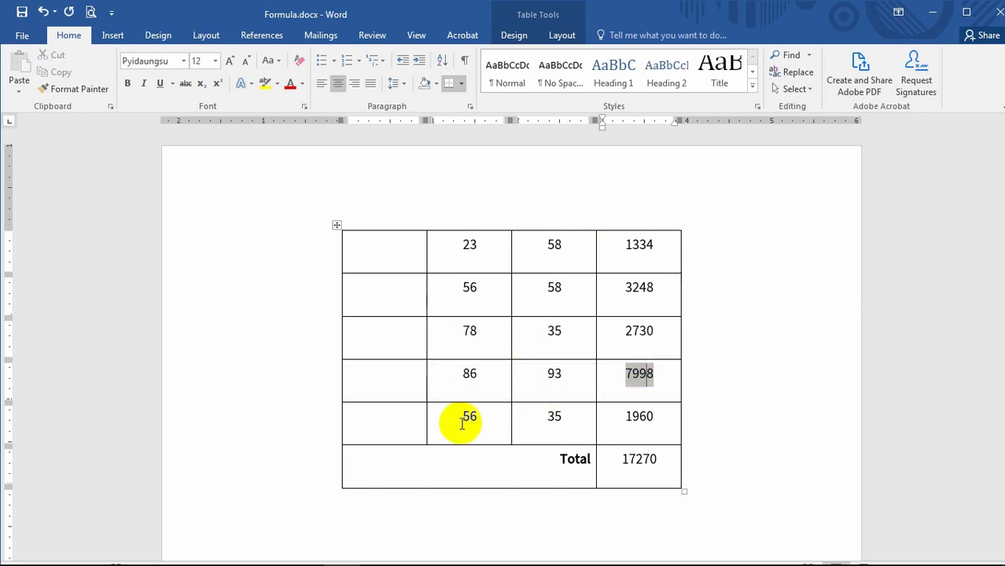
{"action": "left_click_drag", "start_coordinate": [455, 419], "coordinate": [563, 417]}
{"action": "left_click", "coordinate": [639, 416]}
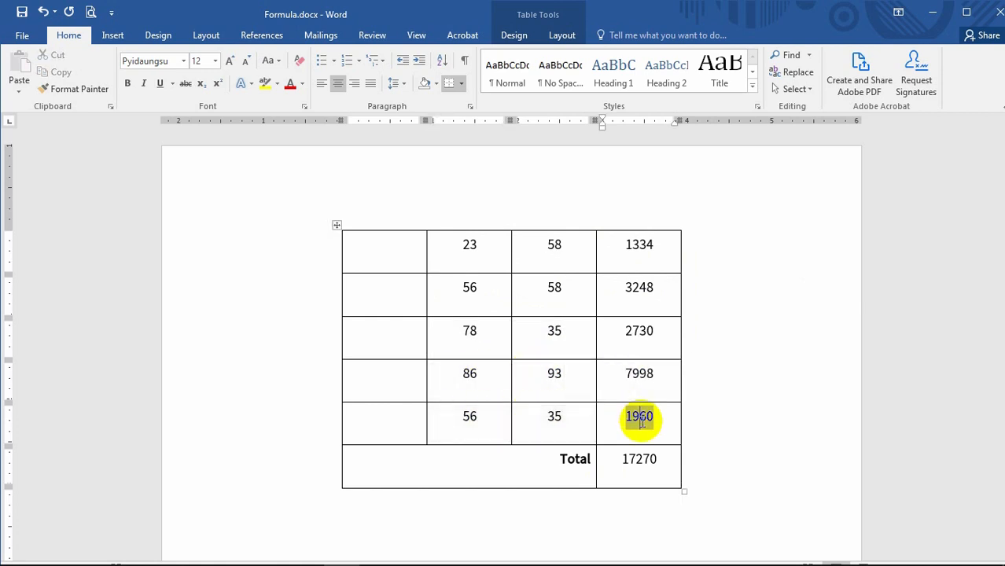
{"action": "left_click_drag", "start_coordinate": [618, 240], "coordinate": [663, 422]}
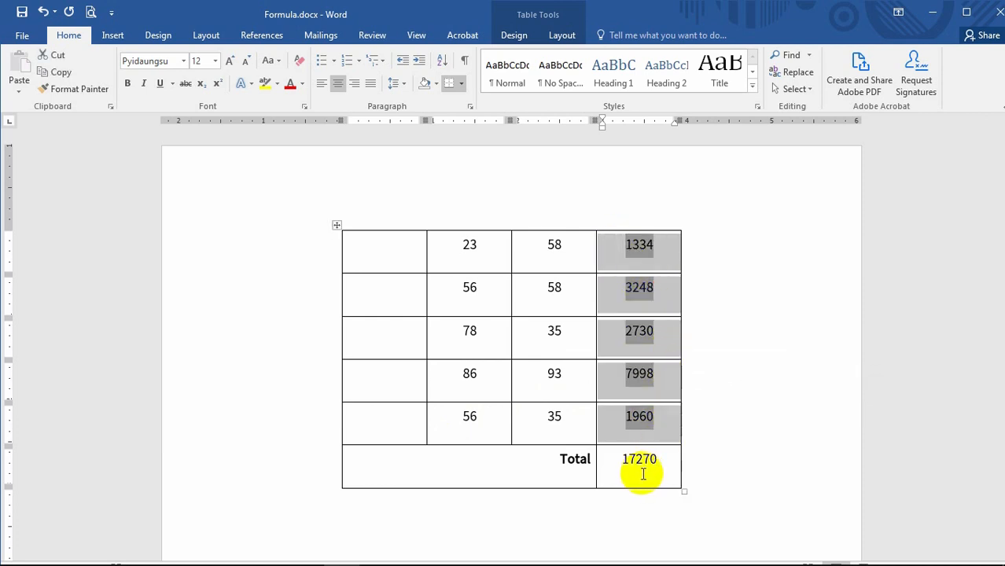
{"action": "left_click", "coordinate": [644, 463]}
{"action": "left_click", "coordinate": [662, 458]}
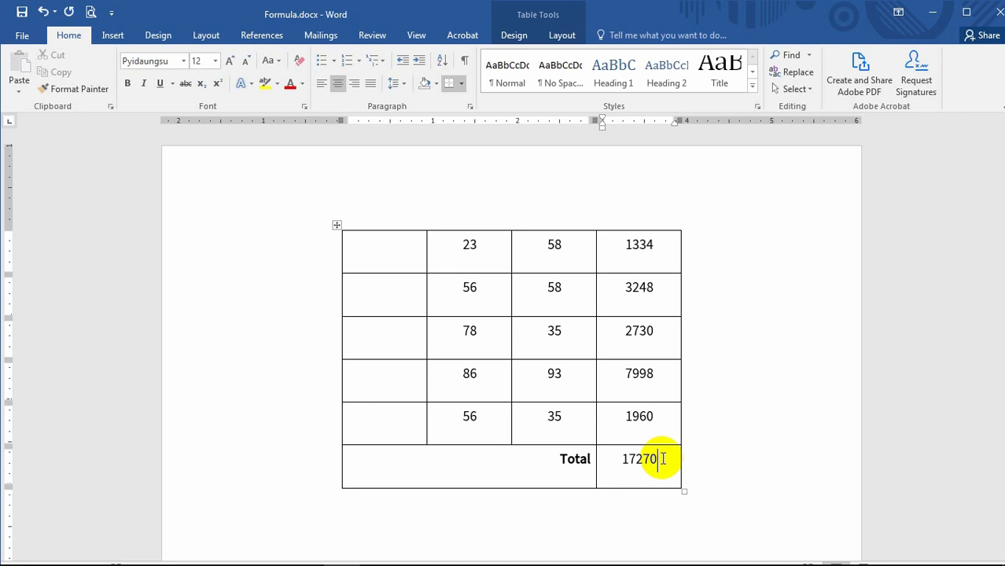
- Convert the whole table to text separated with tabs, and undo the conversion
{"action": "left_click_drag", "start_coordinate": [366, 233], "coordinate": [627, 465]}
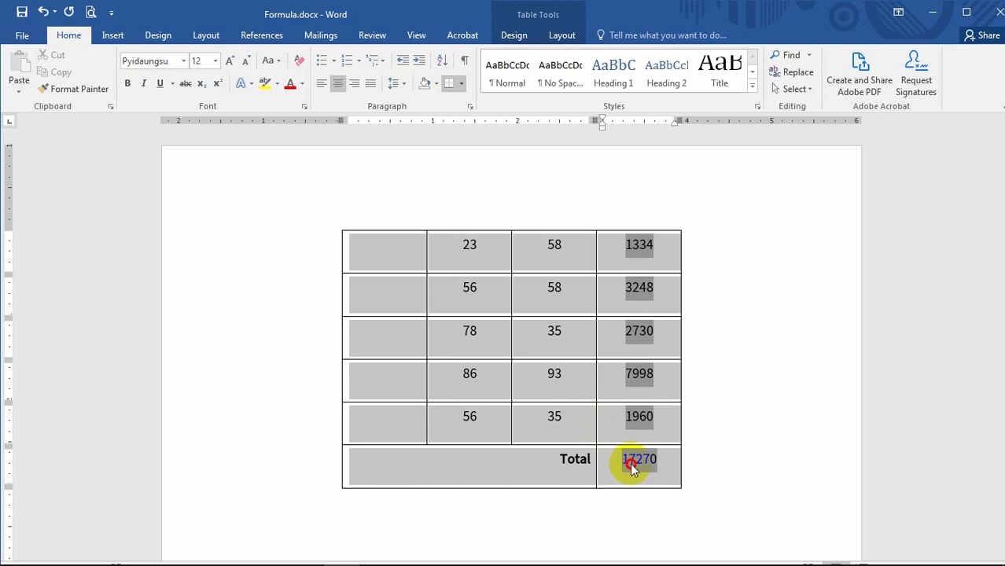
{"action": "left_click_drag", "start_coordinate": [630, 463], "coordinate": [630, 463]}
{"action": "left_click", "coordinate": [562, 35]}
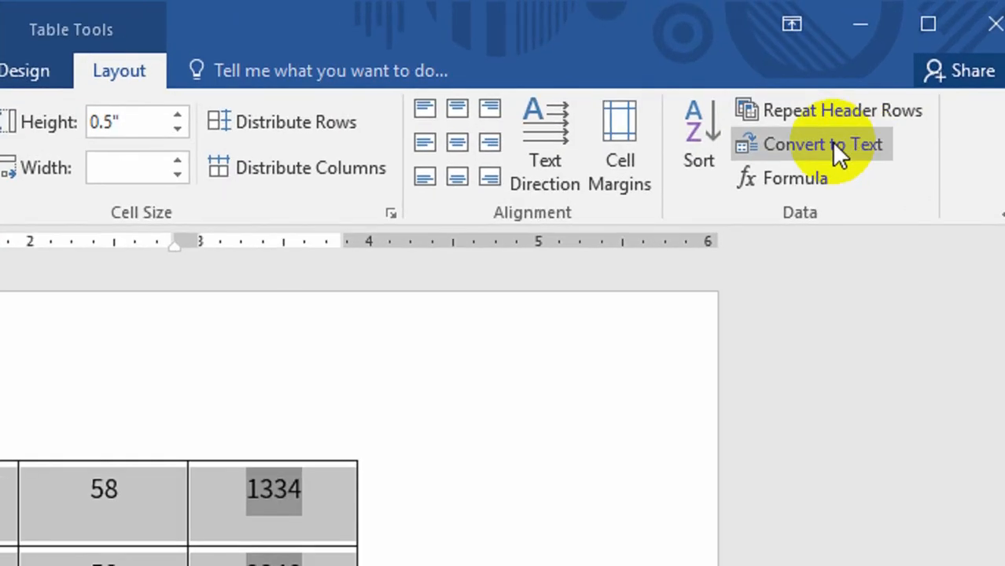
{"action": "left_click", "coordinate": [833, 144]}
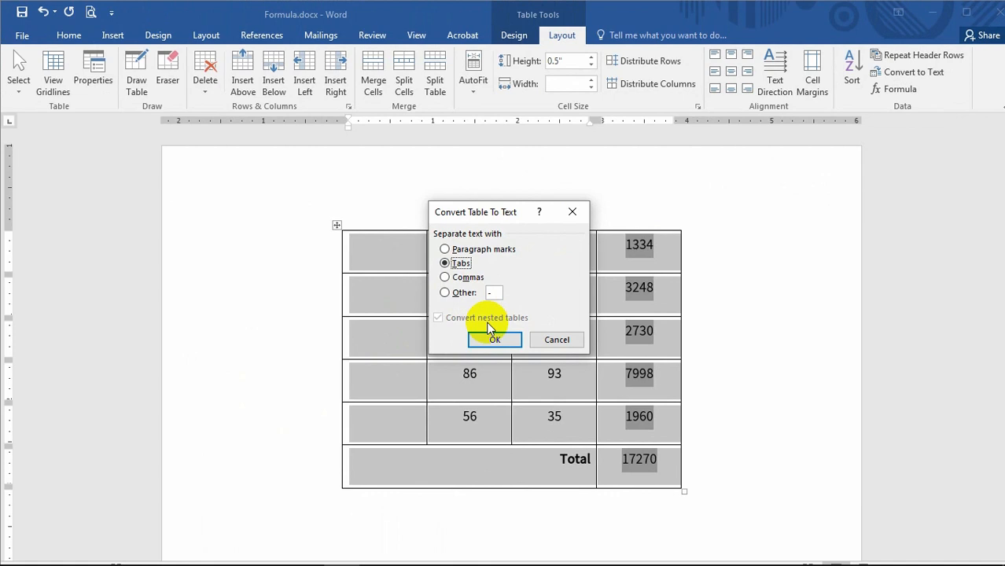
{"action": "left_click", "coordinate": [596, 432]}
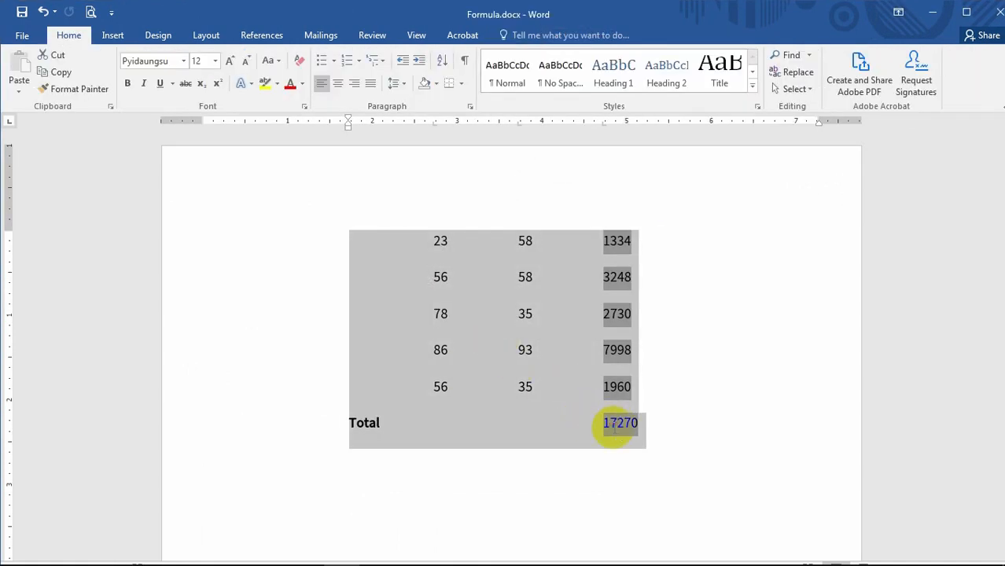
{"action": "left_click", "coordinate": [617, 424]}
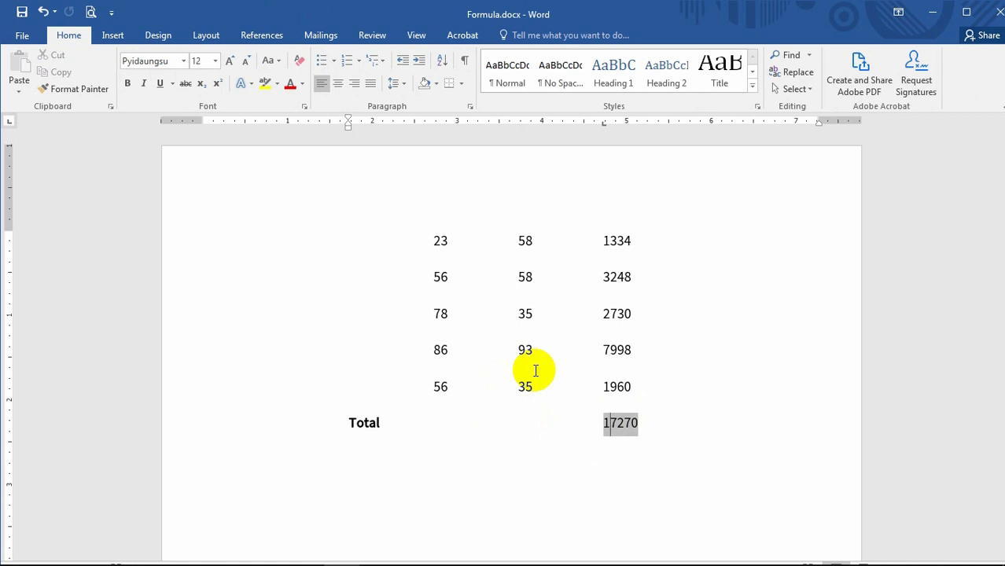
{"action": "key", "text": "ctrl+z"}
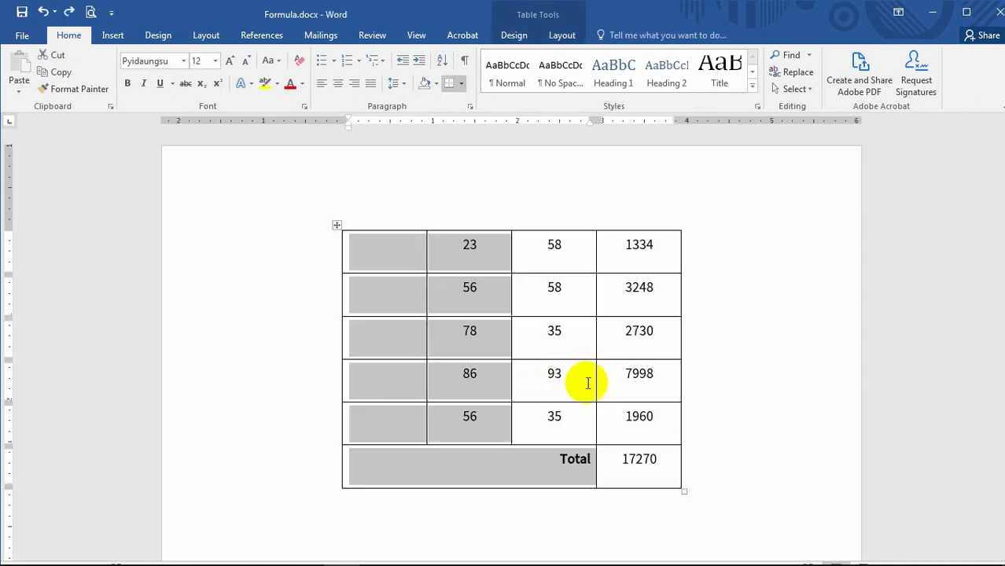
{"action": "left_click", "coordinate": [558, 386]}
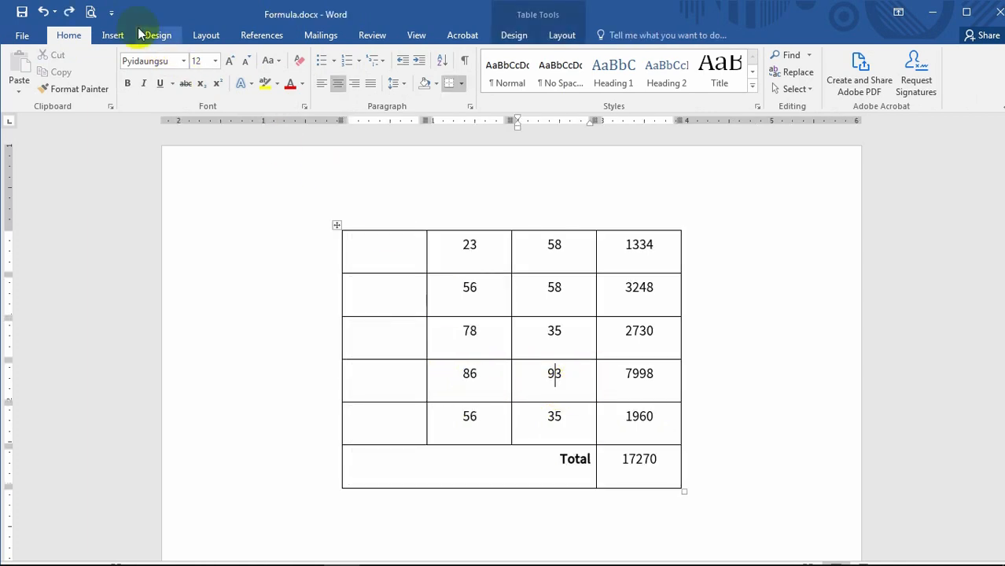
{"action": "left_click", "coordinate": [110, 36]}
{"action": "left_click", "coordinate": [94, 98]}
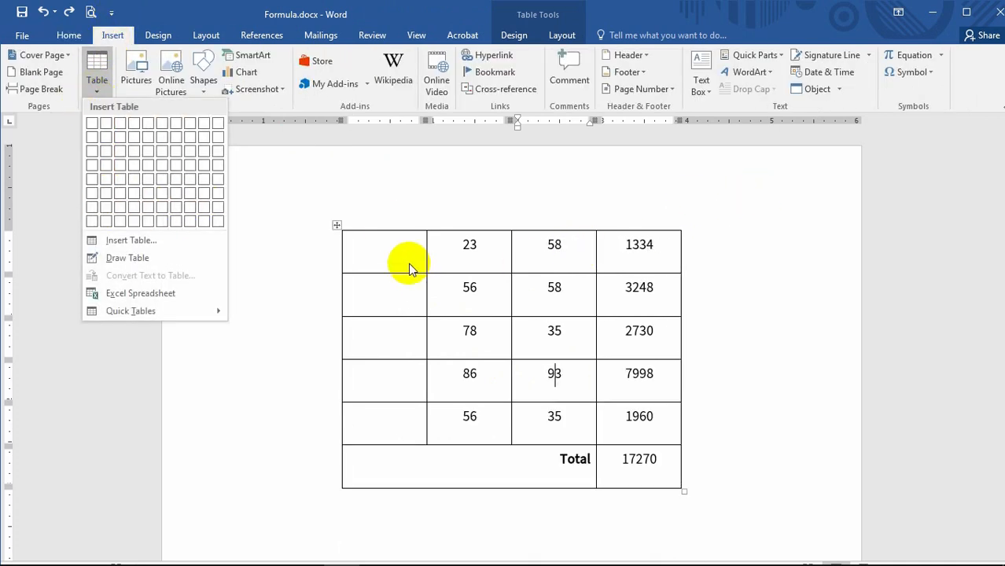
{"action": "left_click", "coordinate": [557, 252]}
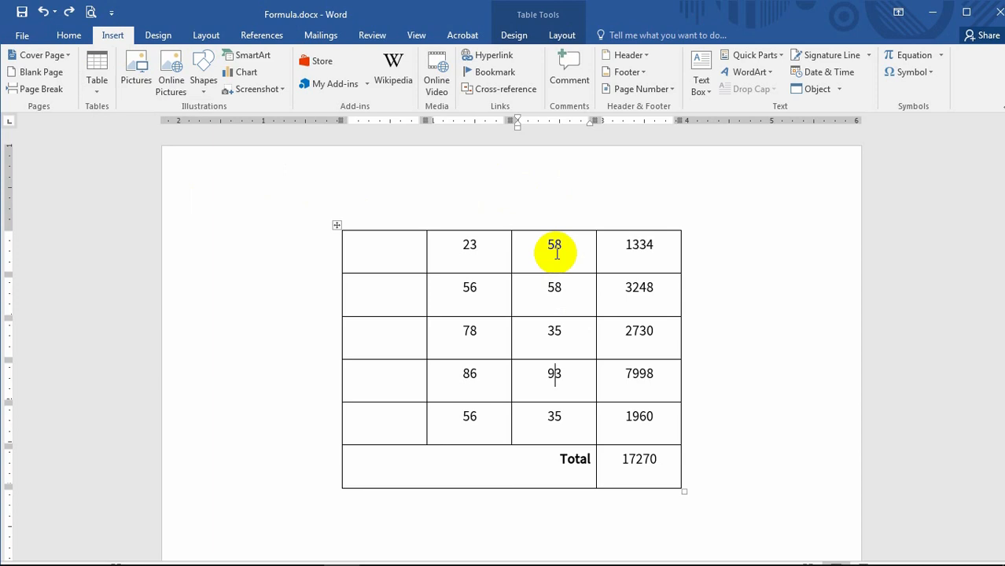
{"action": "left_click_drag", "start_coordinate": [448, 240], "coordinate": [643, 461]}
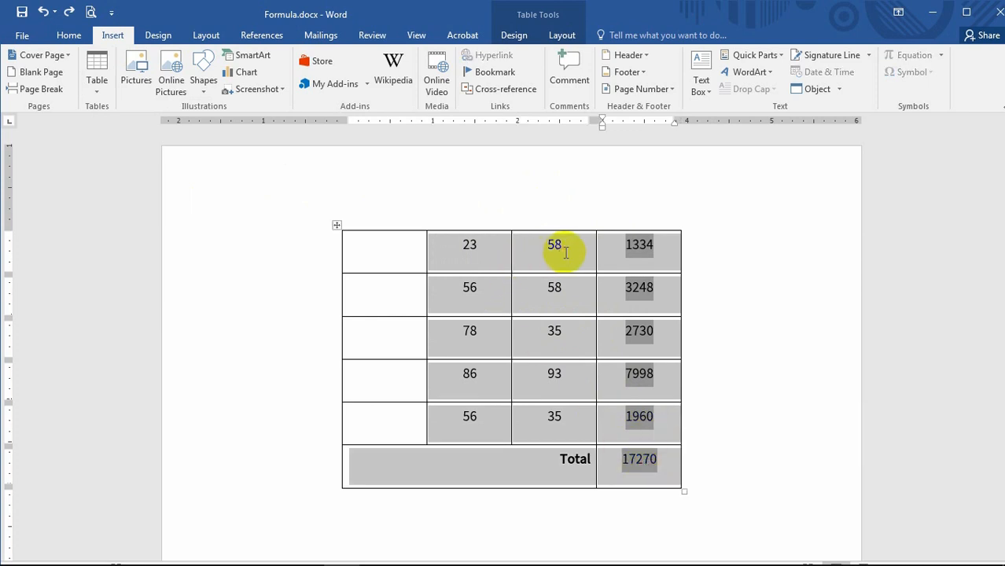
{"action": "left_click", "coordinate": [565, 252]}
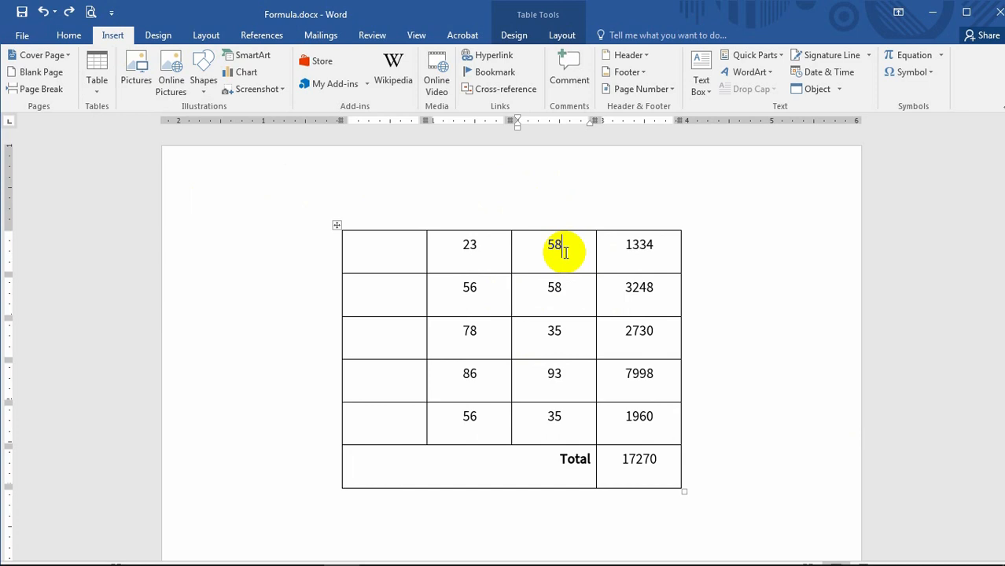